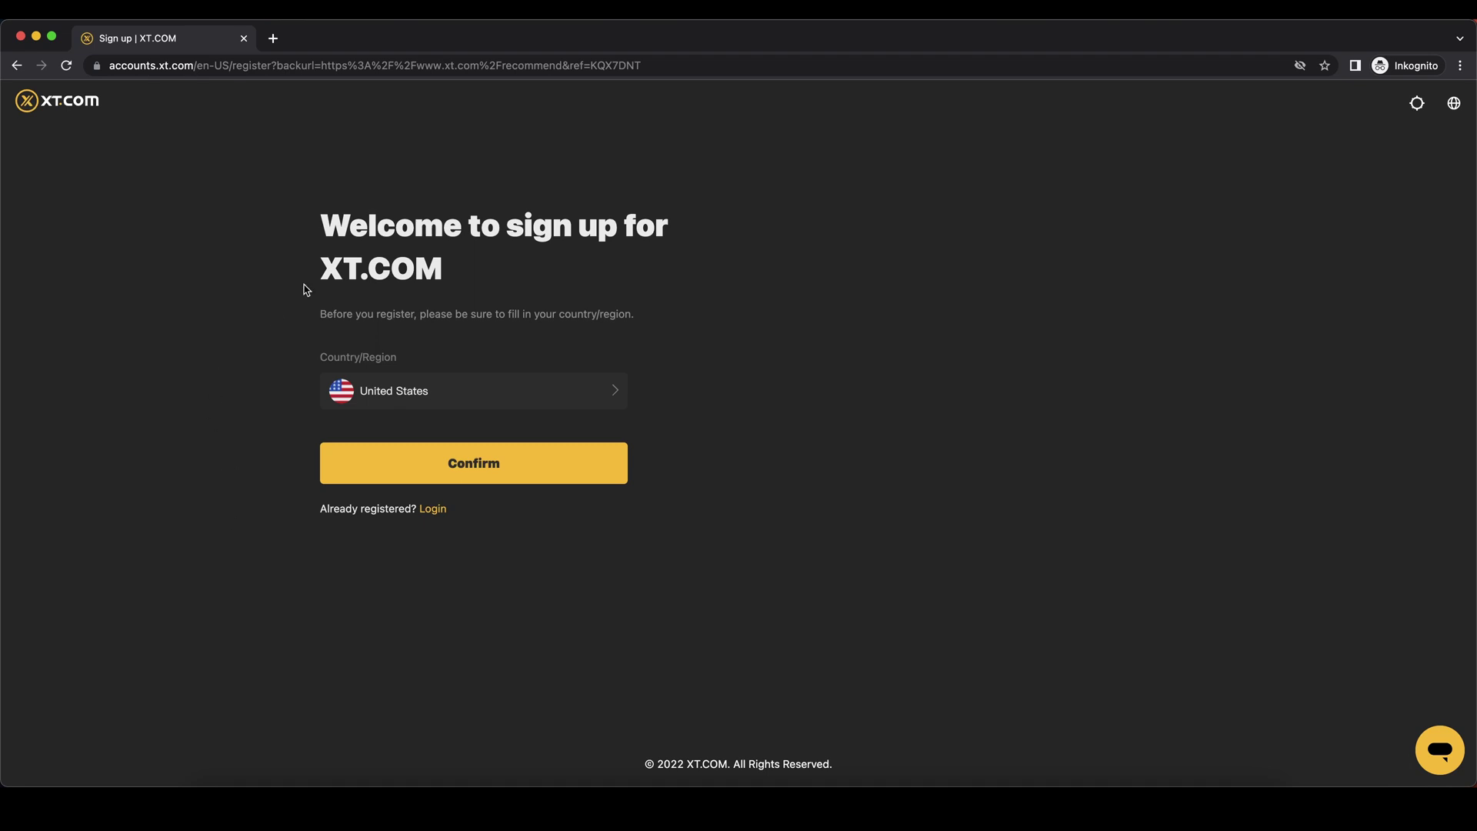
Look through the country list and confirm United States as the country/region for the sign-up.
click(576, 396)
scroll(725, 361, down, 15)
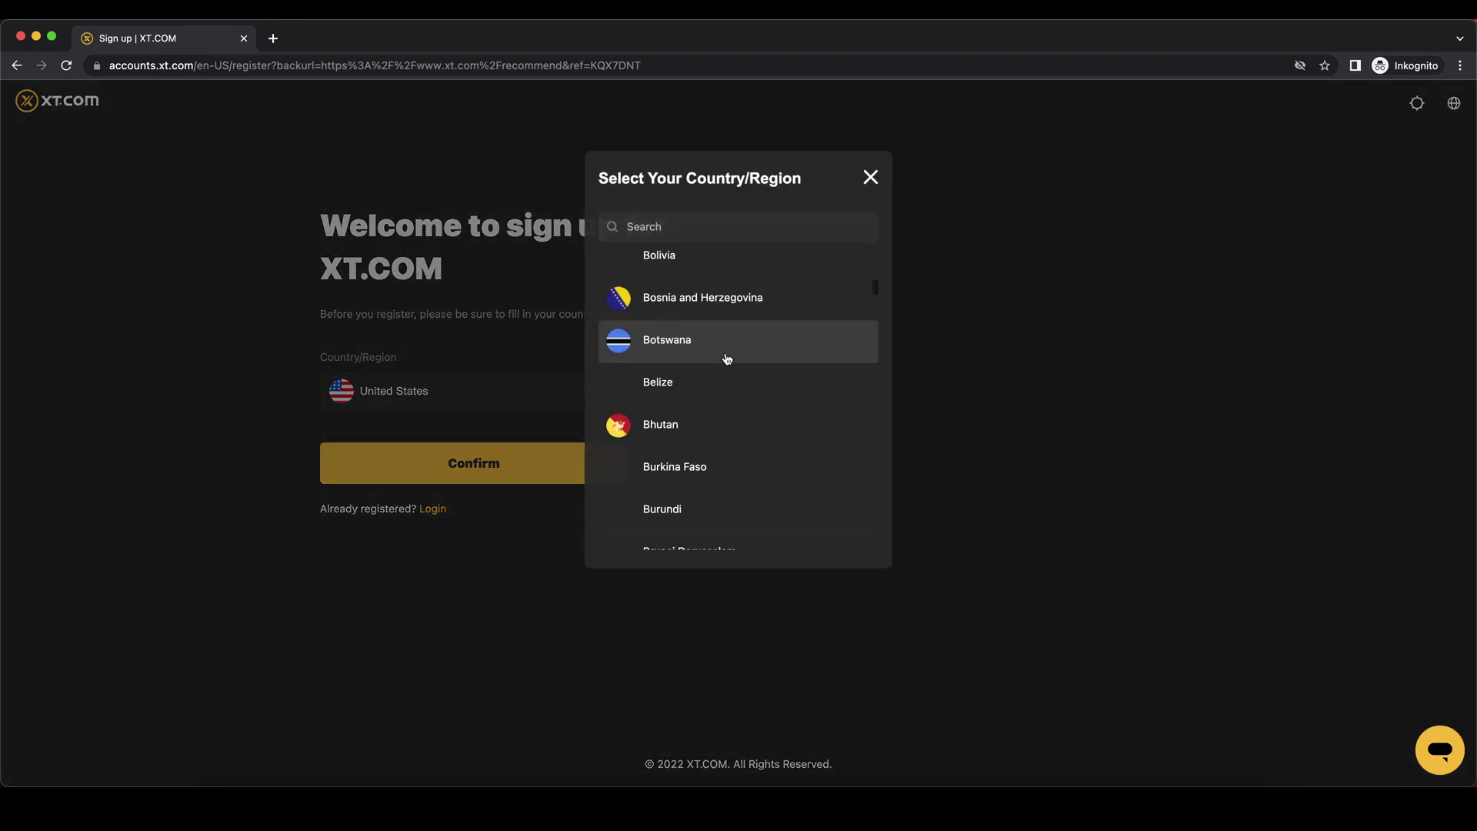
click(452, 438)
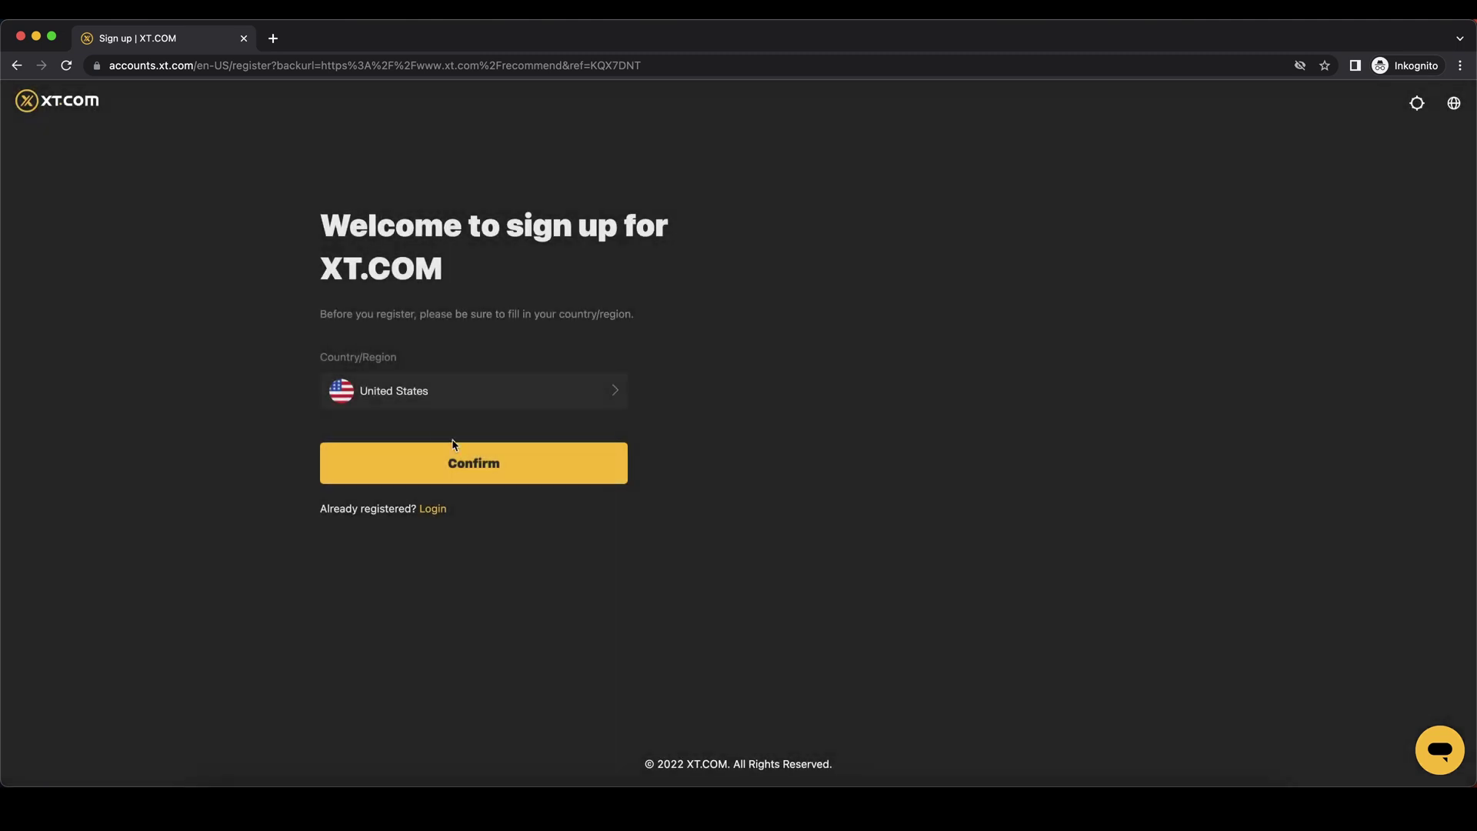
click(463, 462)
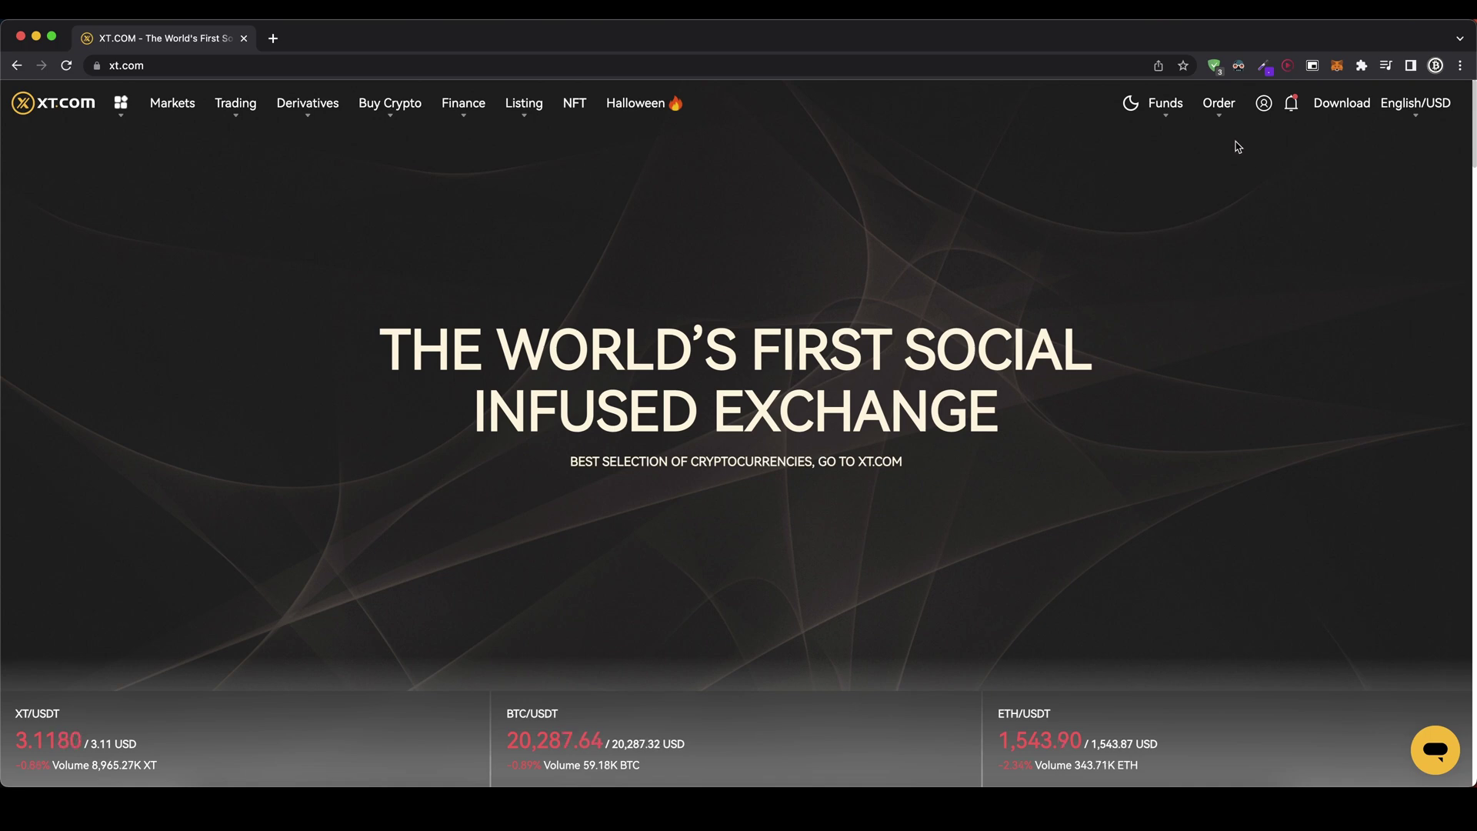
Open the account's Security Center and examine the Google Authenticator option under Identity Two-factor Authentication.
mouse_move(1245, 112)
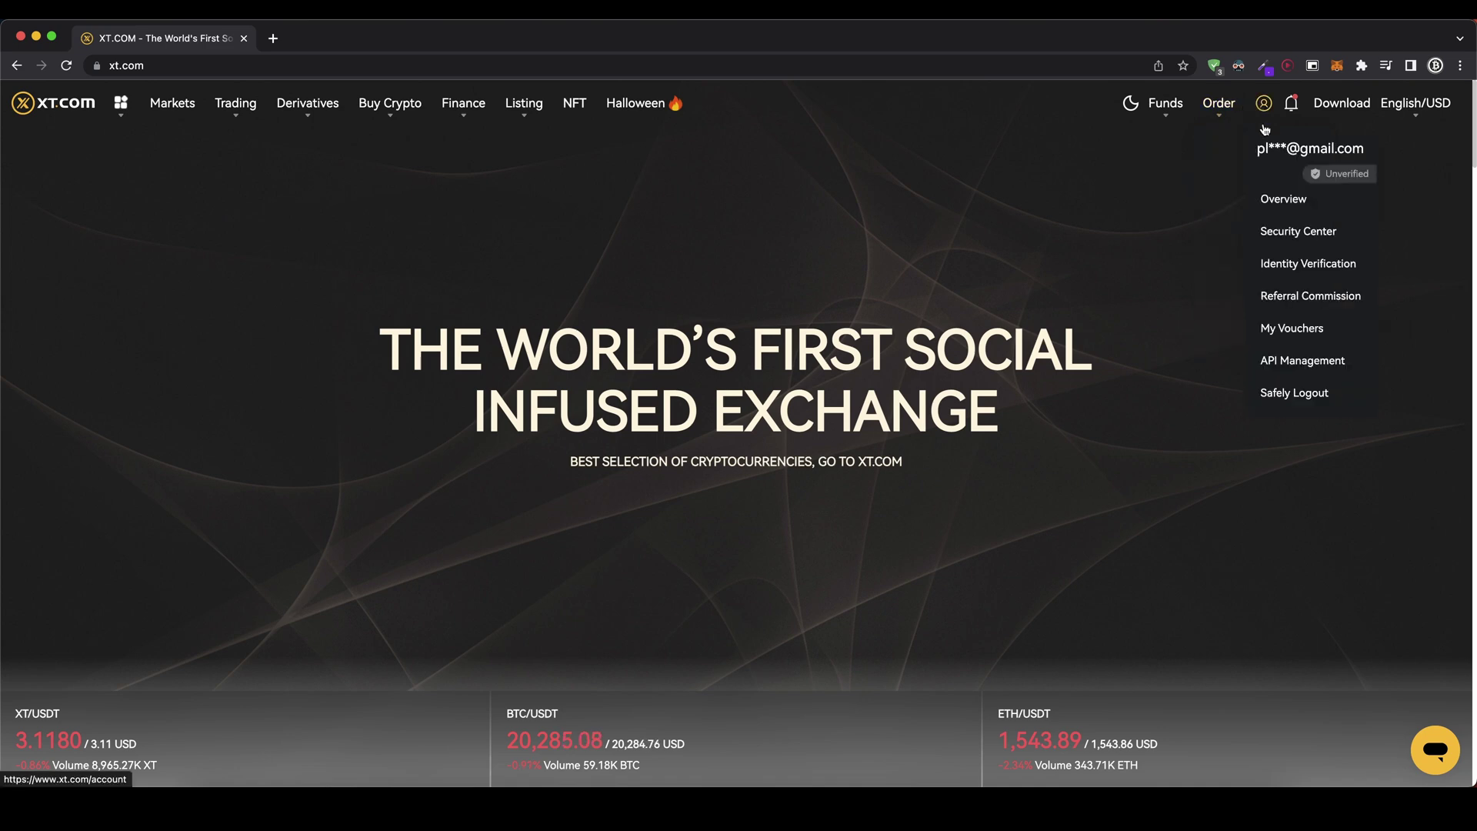
click(1294, 230)
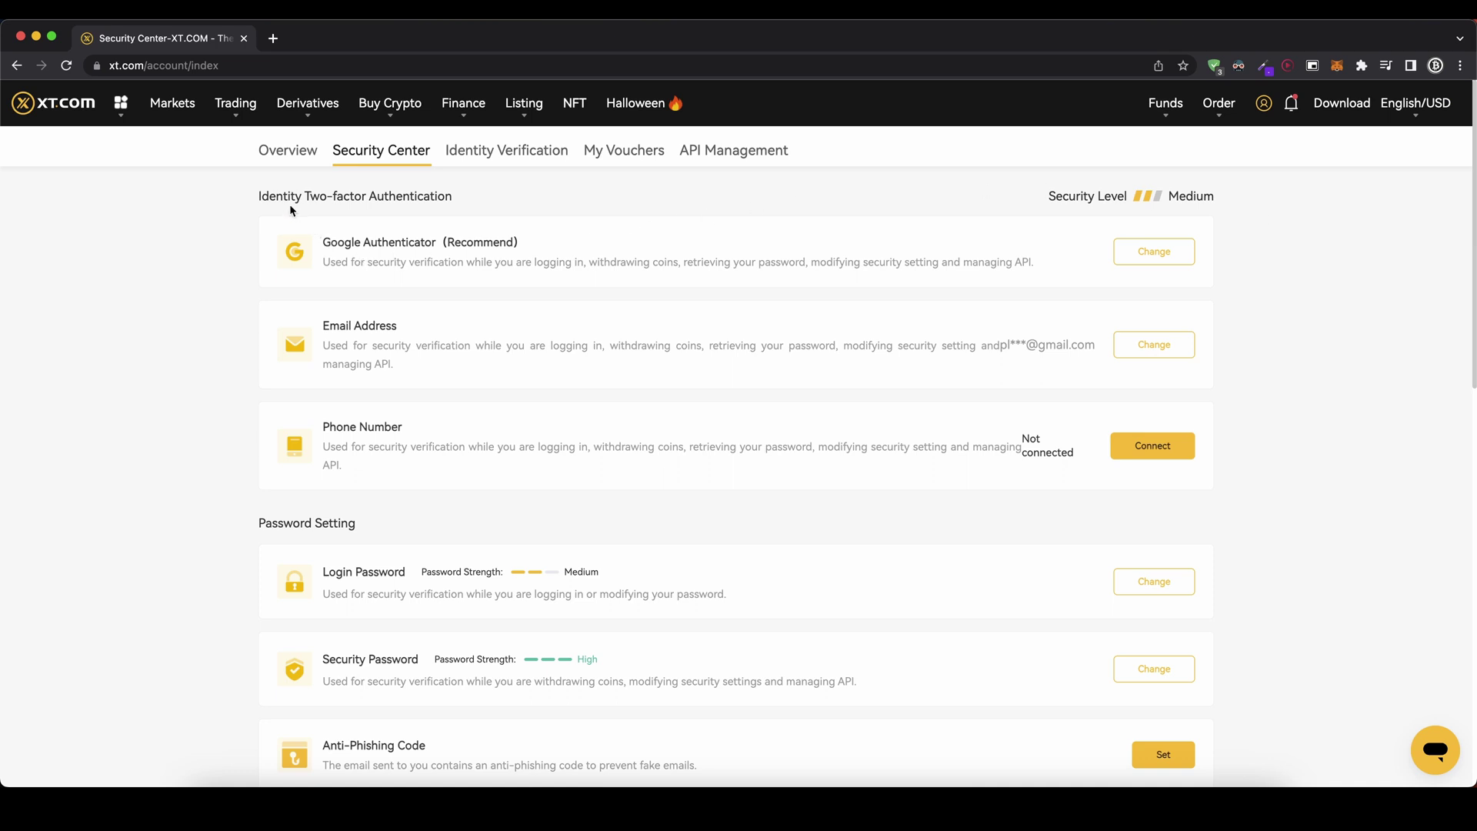
drag(304, 196, 488, 196)
click(487, 196)
drag(325, 239, 526, 246)
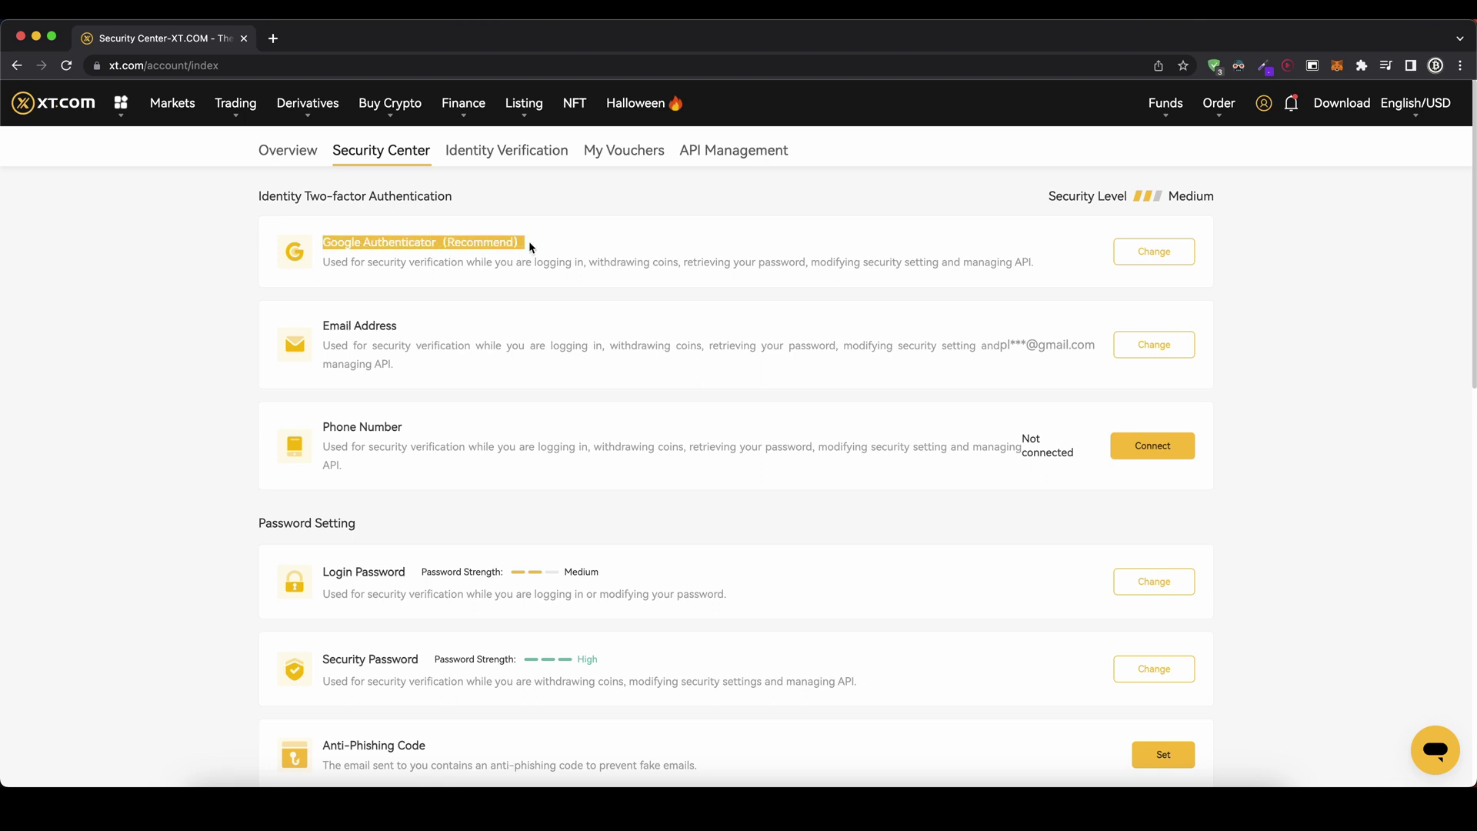
click(1068, 254)
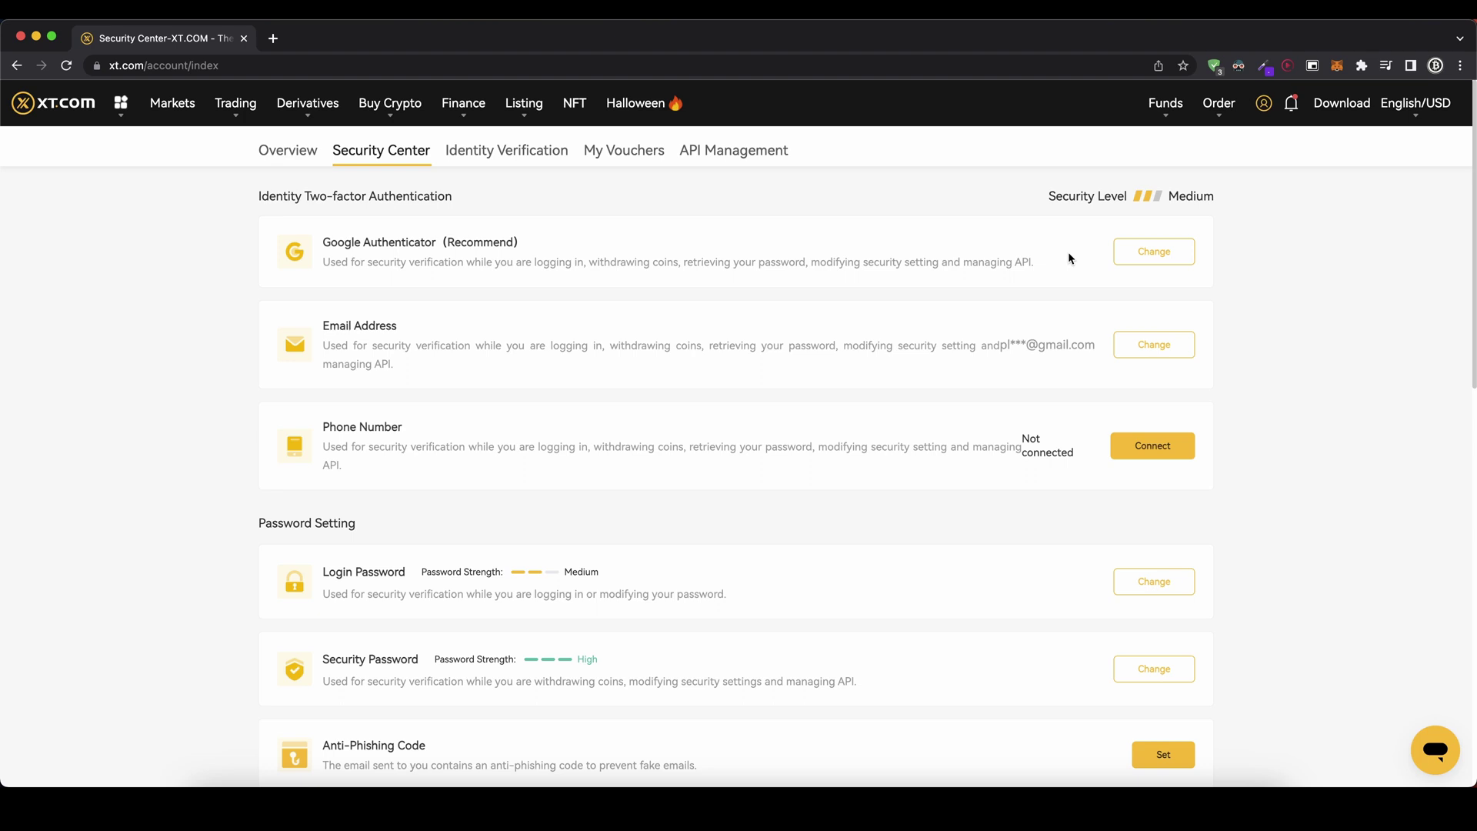
Review the spot account's token balances and the funds overview, returning to the spot account.
mouse_move(1164, 116)
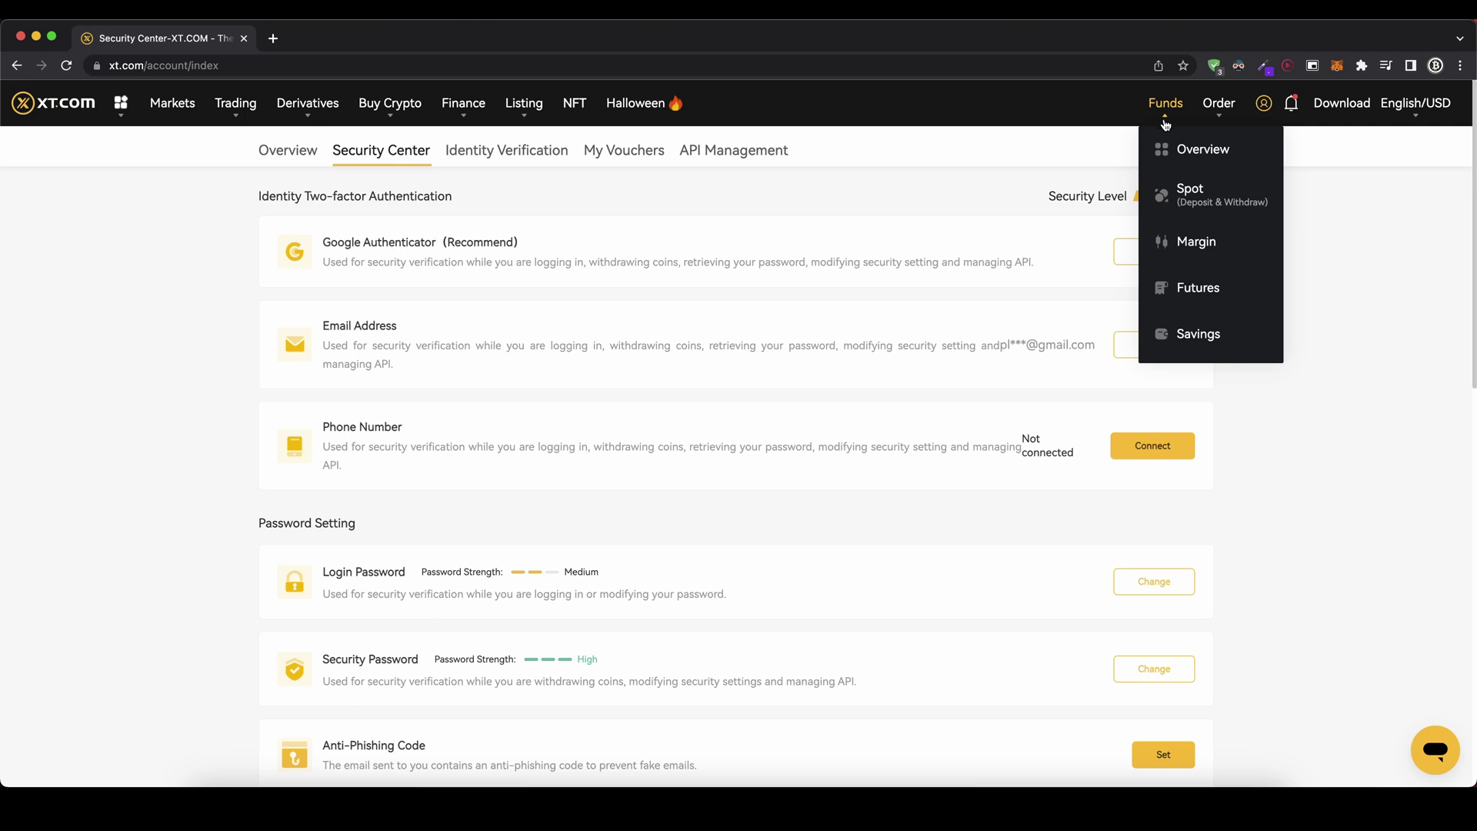
click(1185, 187)
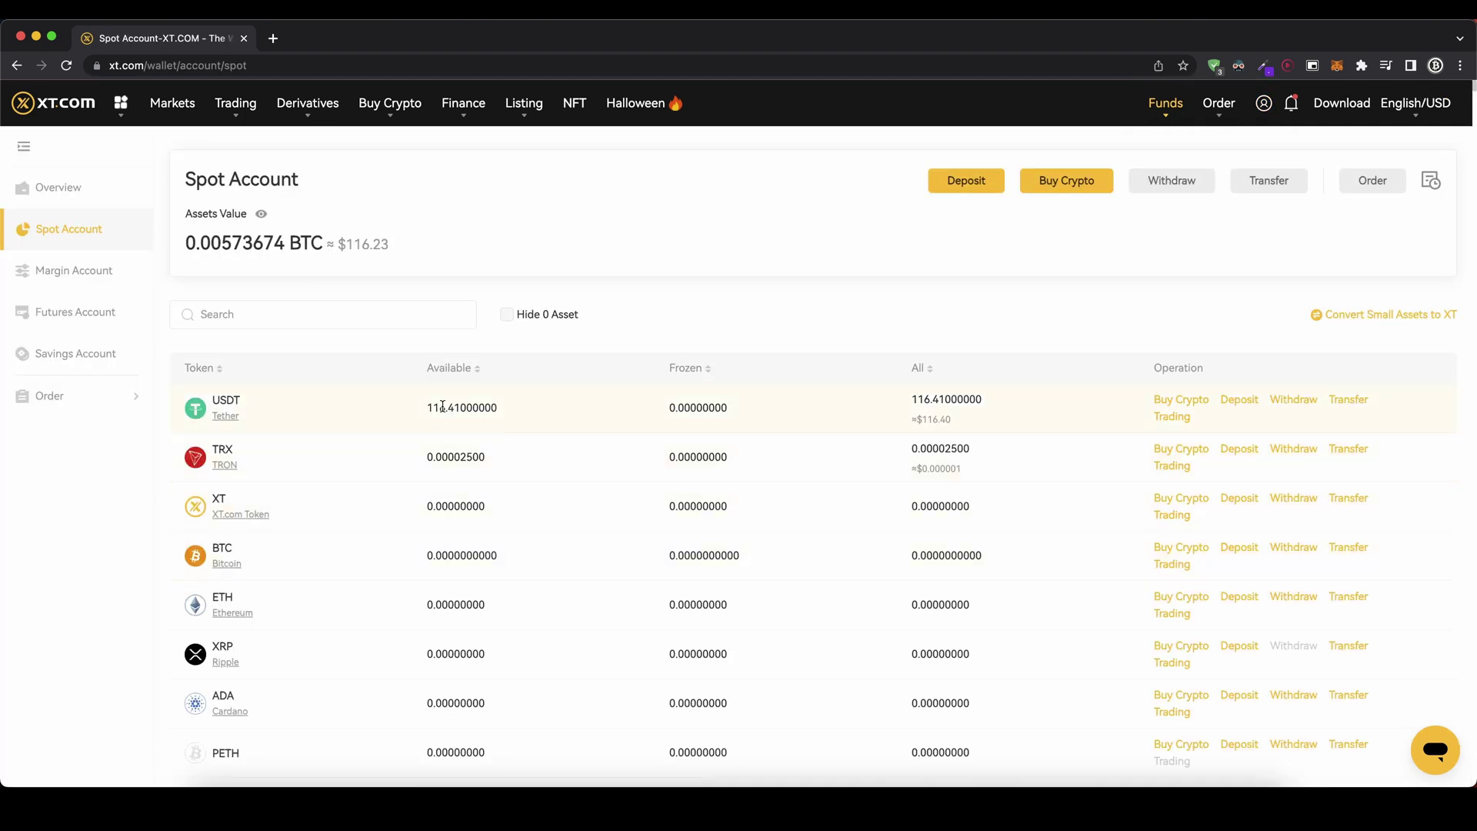
click(57, 198)
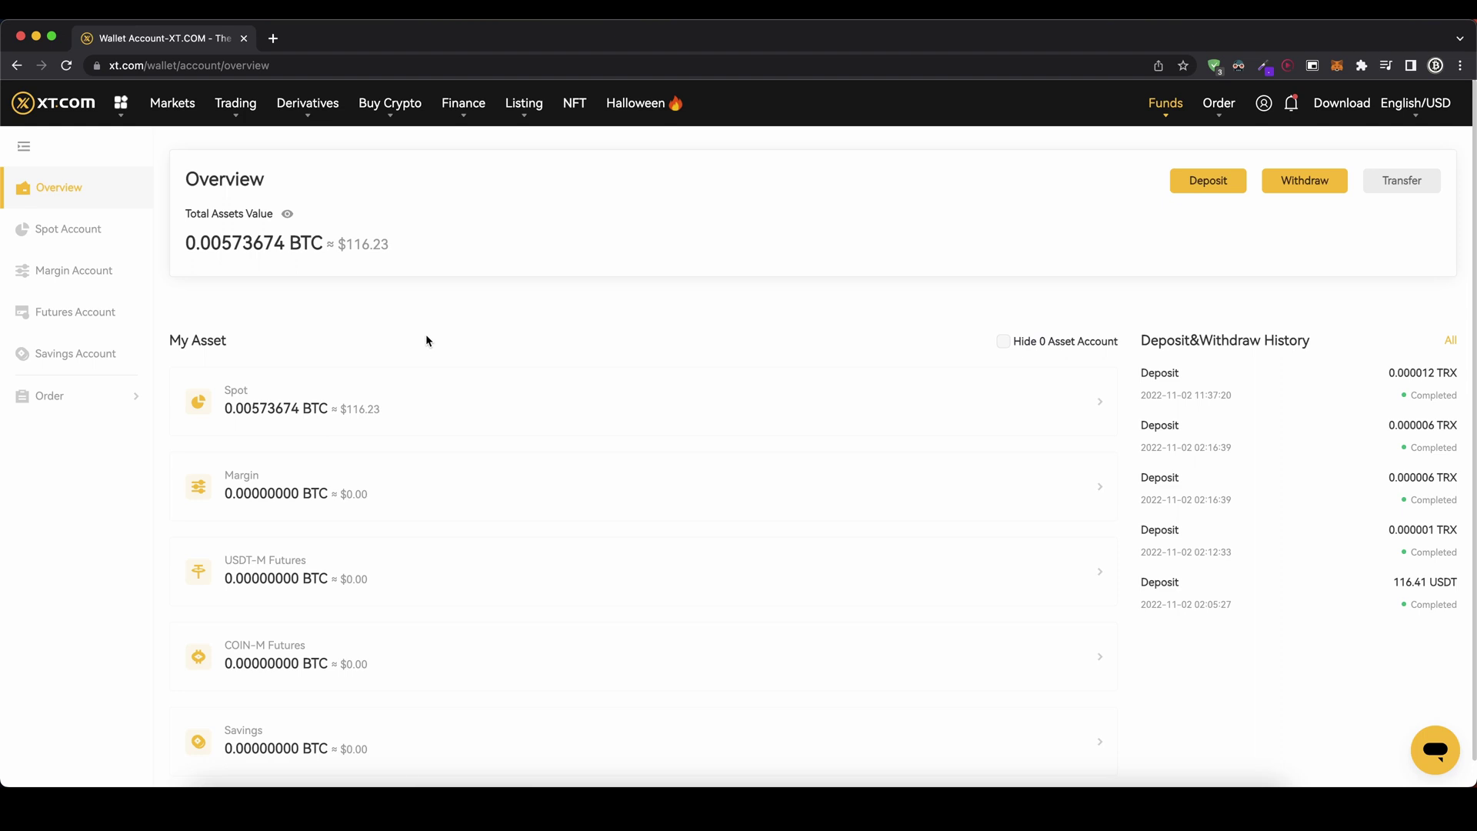
click(250, 401)
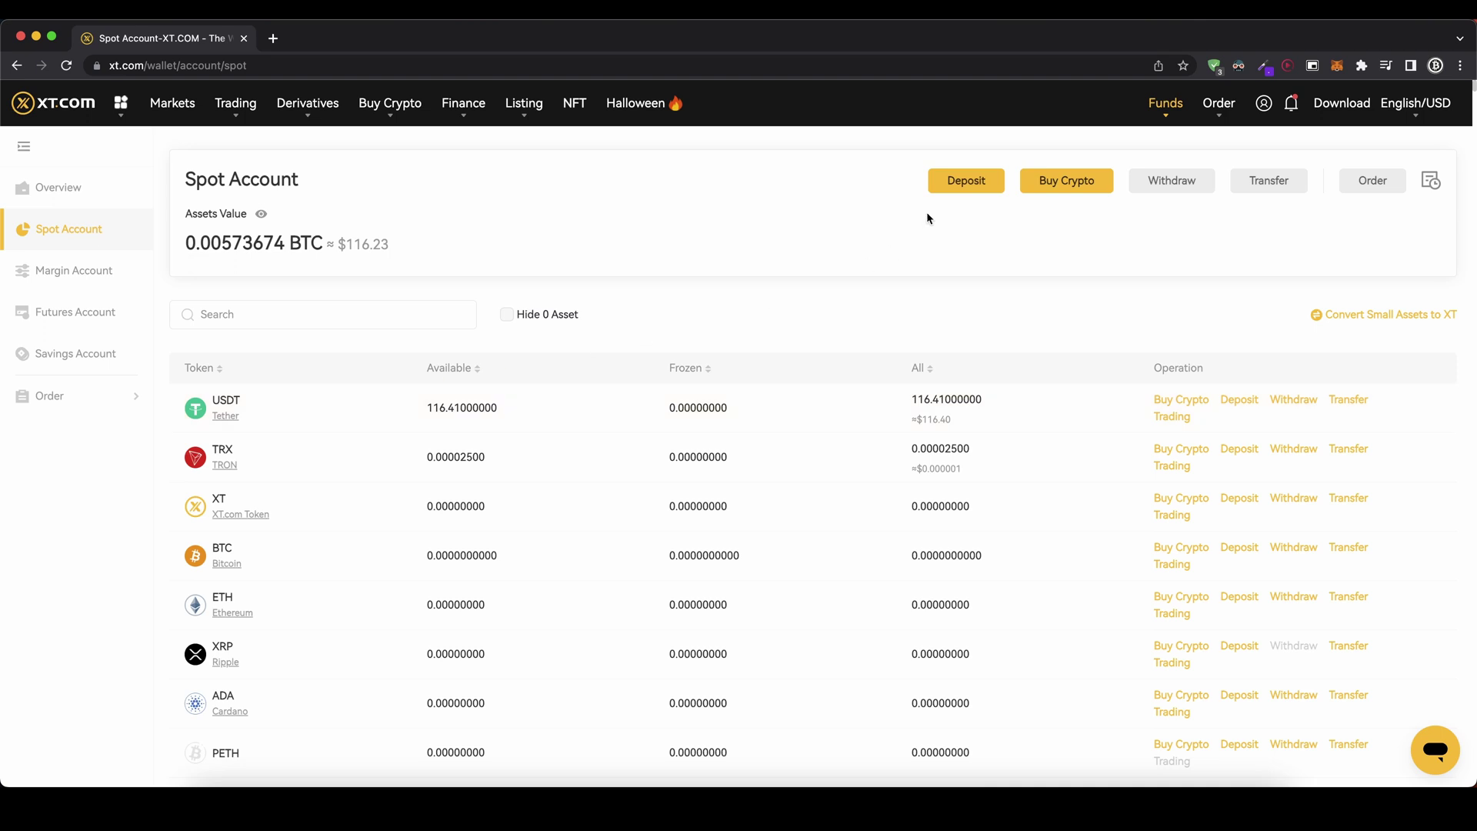
Set up a crypto deposit for BTC on the Bitcoin network and copy its deposit address.
click(965, 185)
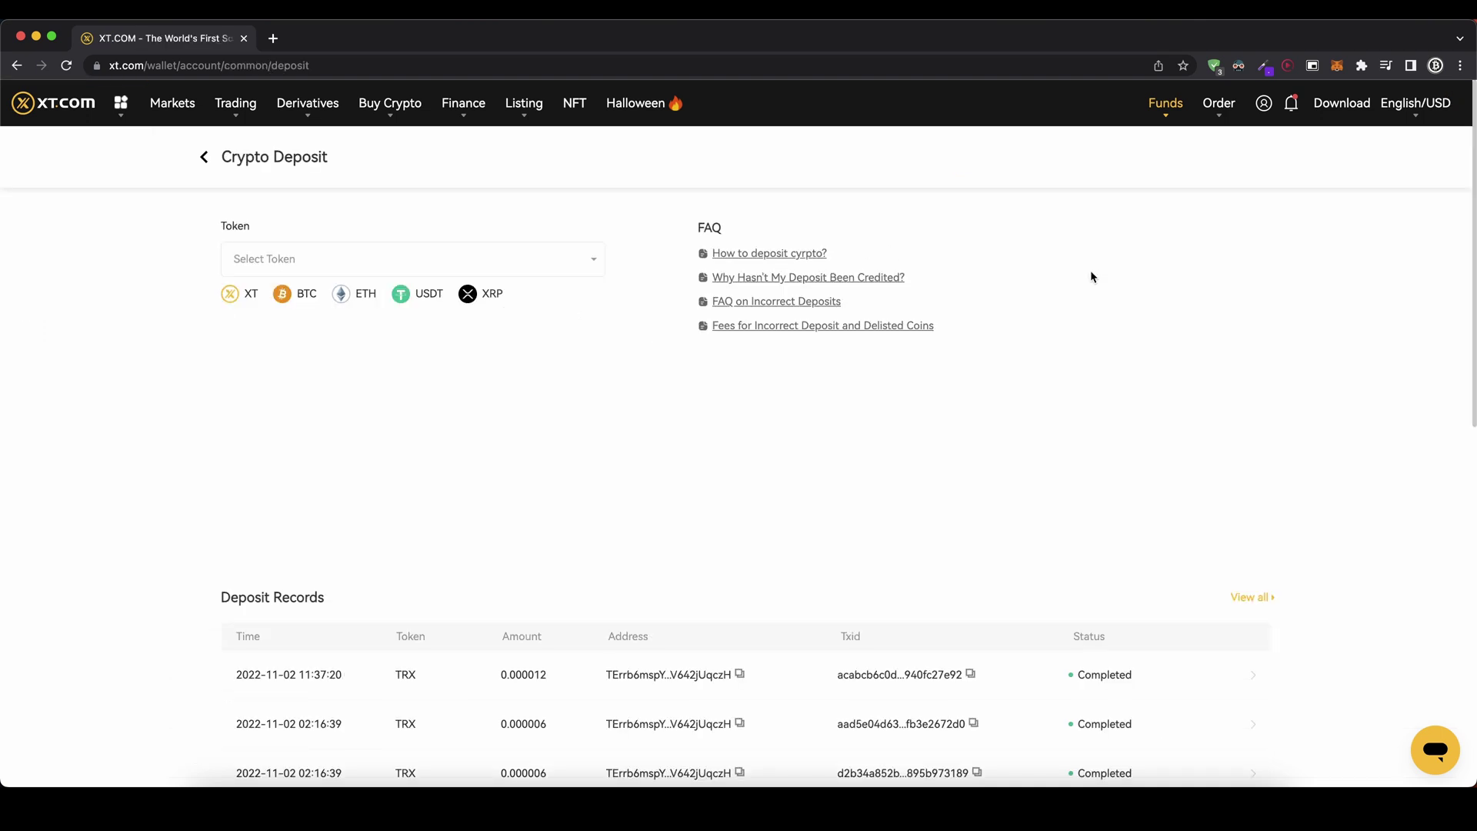
click(515, 269)
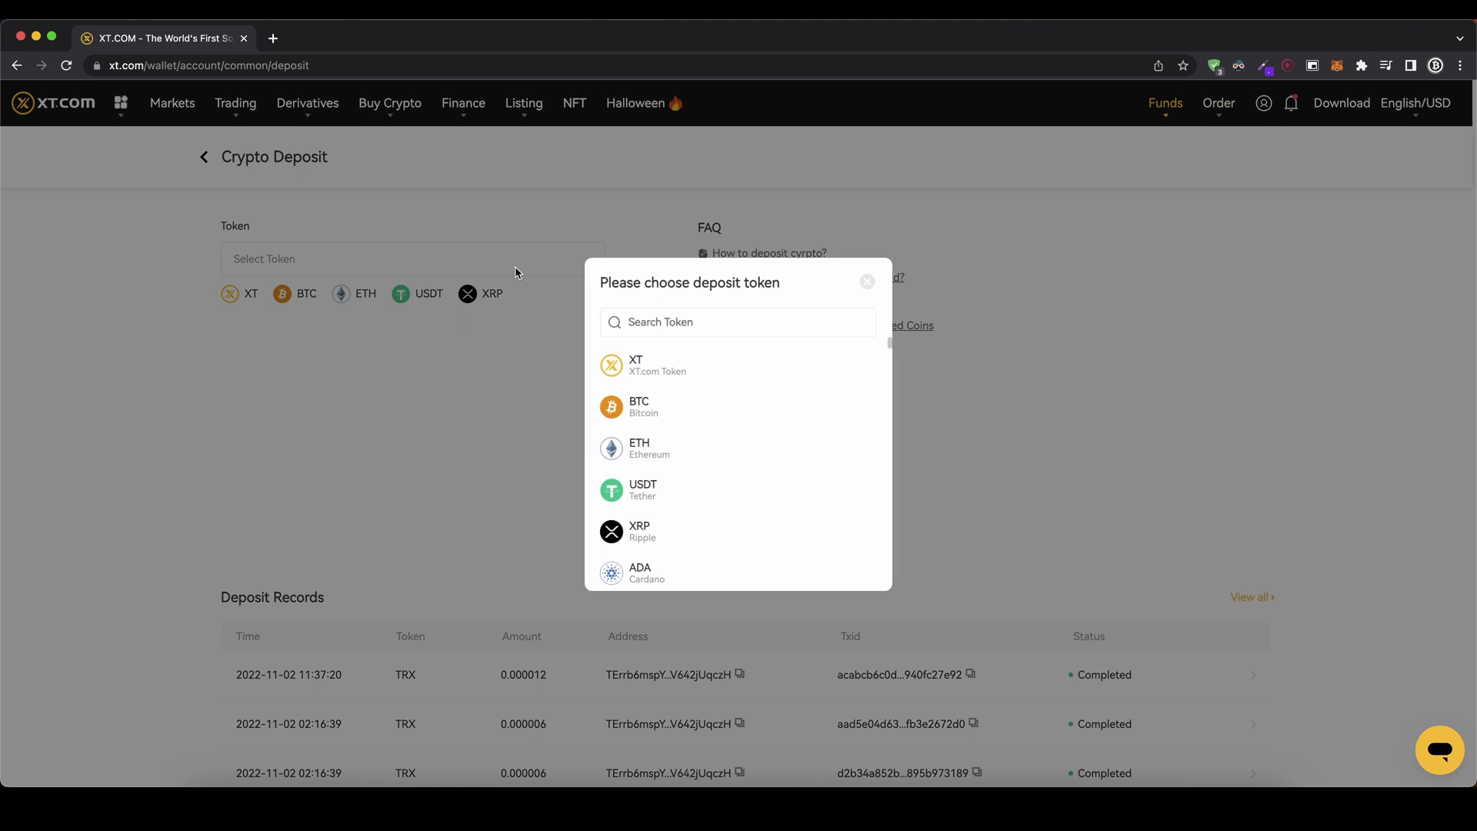
click(689, 410)
click(569, 342)
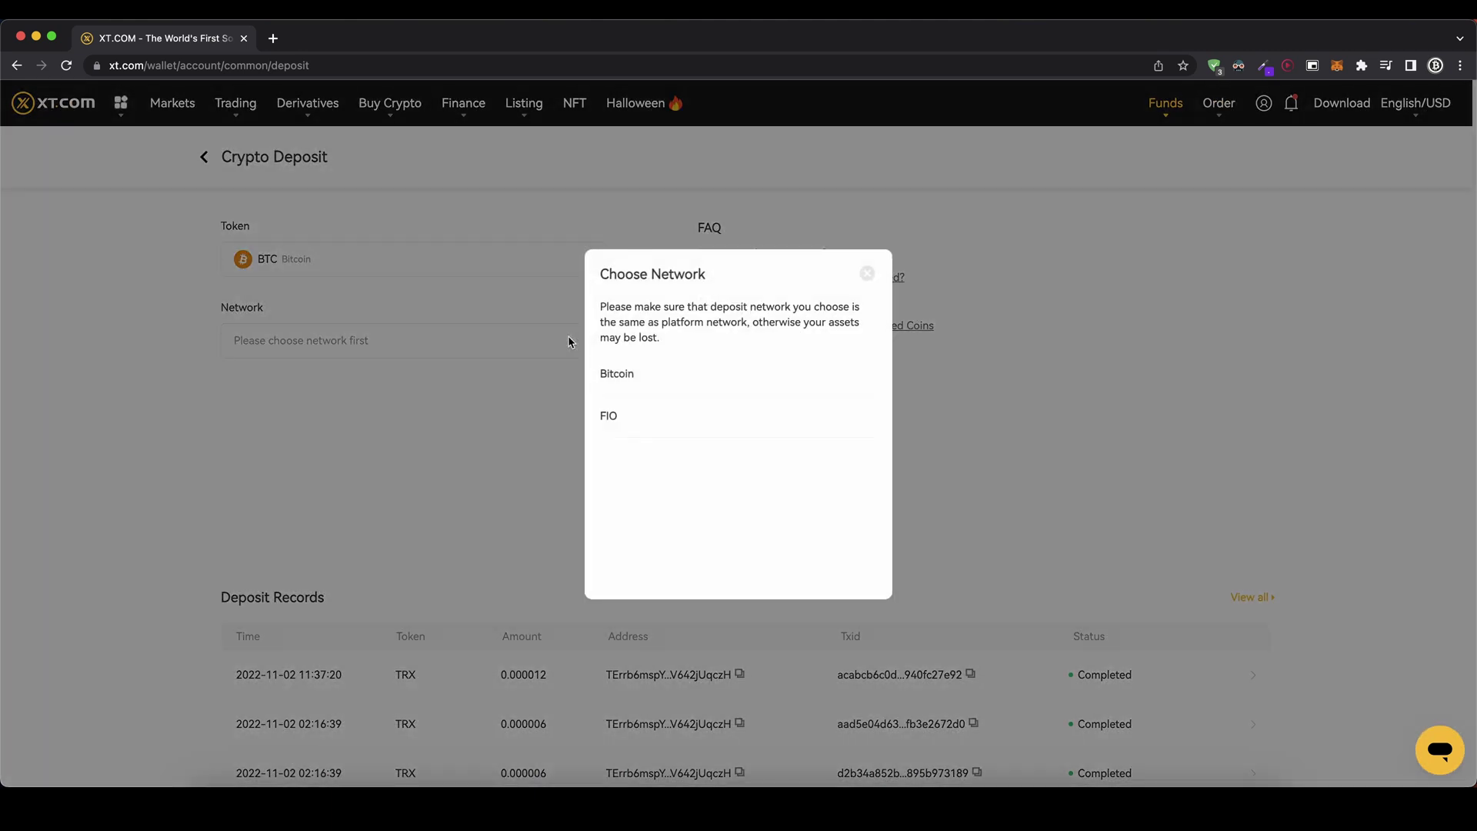
click(624, 375)
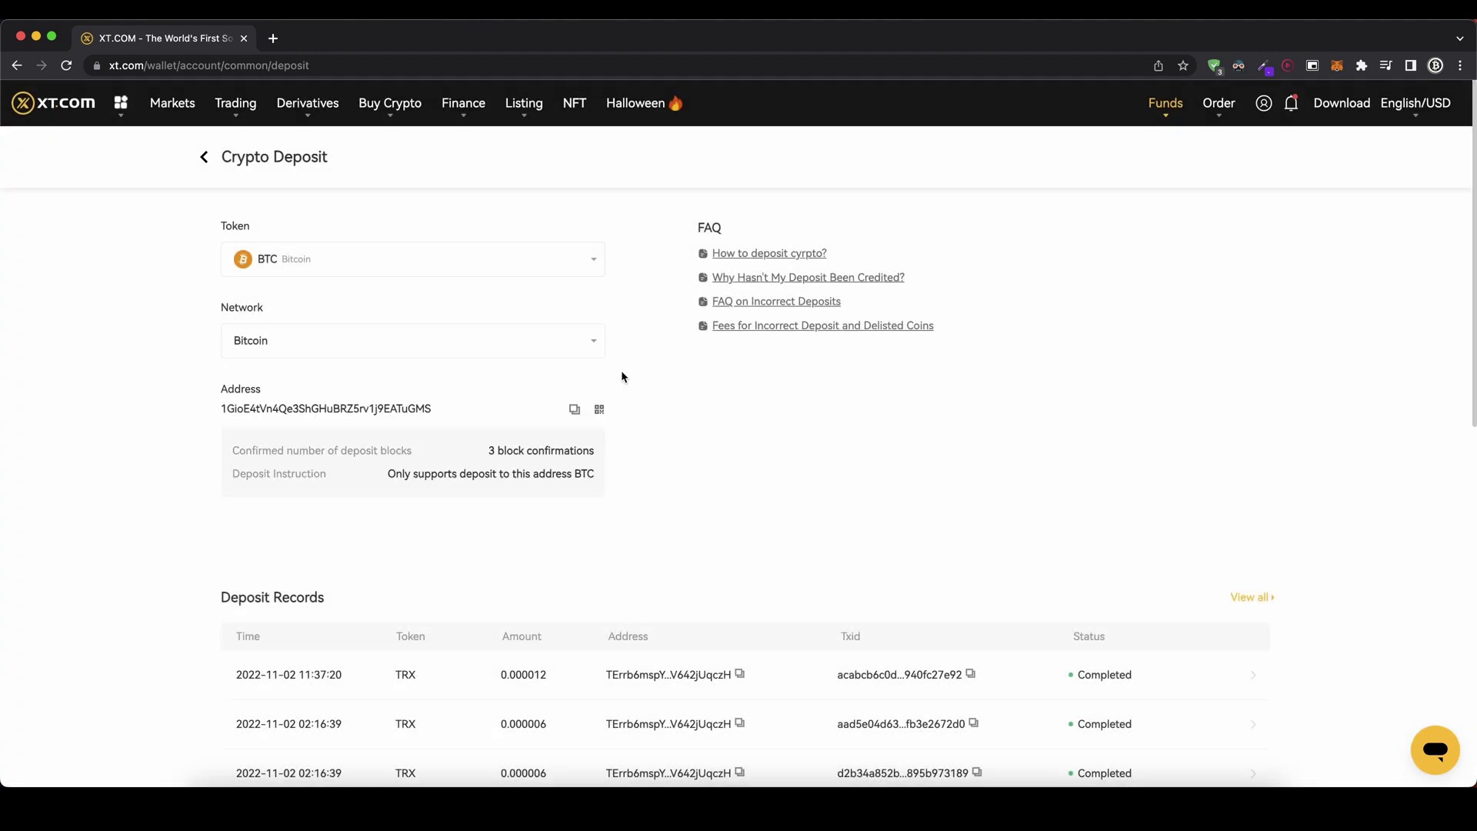
drag(222, 408, 423, 415)
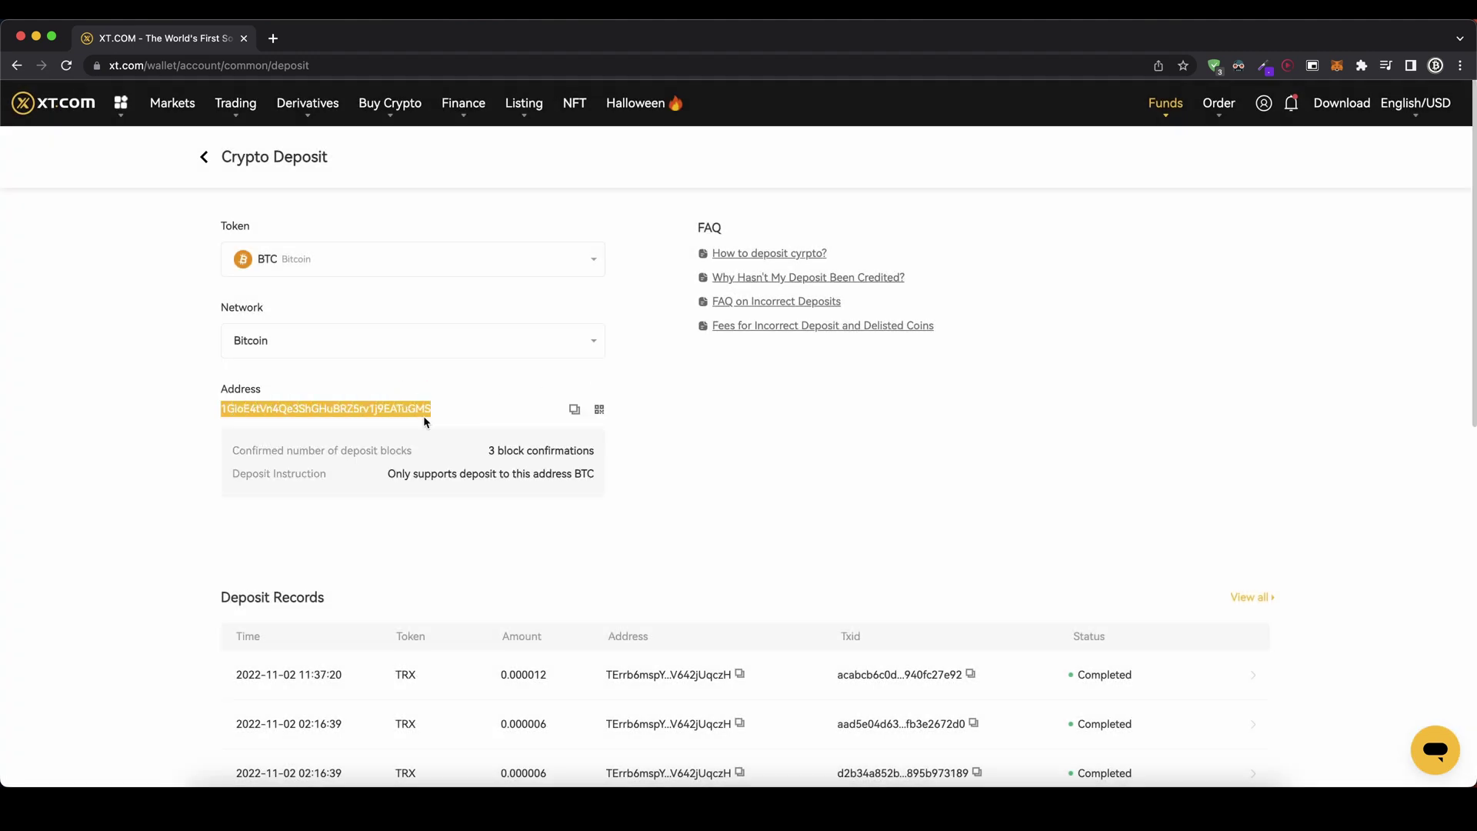
click(423, 415)
click(575, 411)
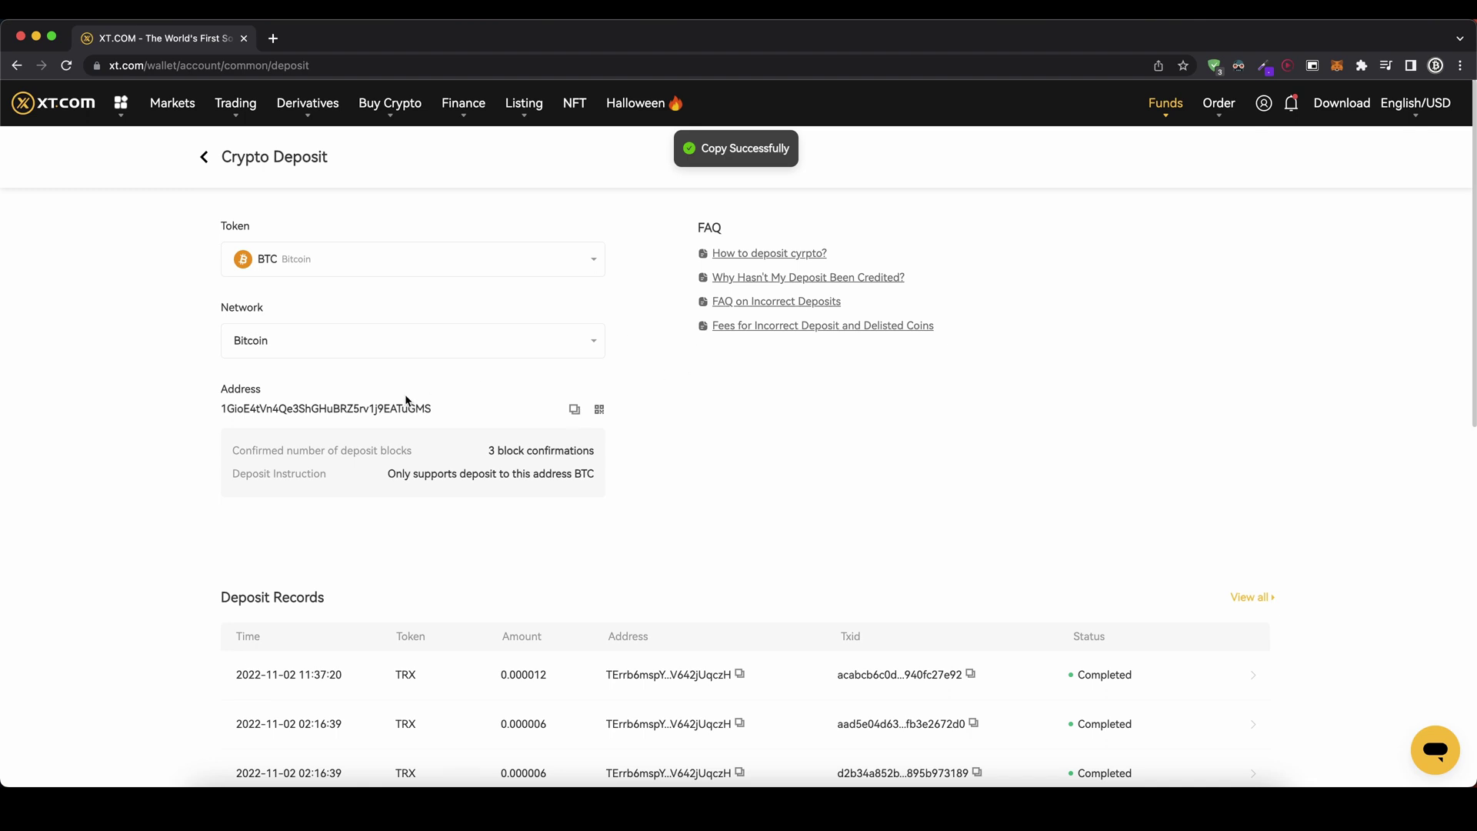
Switch the deposit to USDT on the Tron (TRC20) network, copy its address and review the deposit records.
click(412, 253)
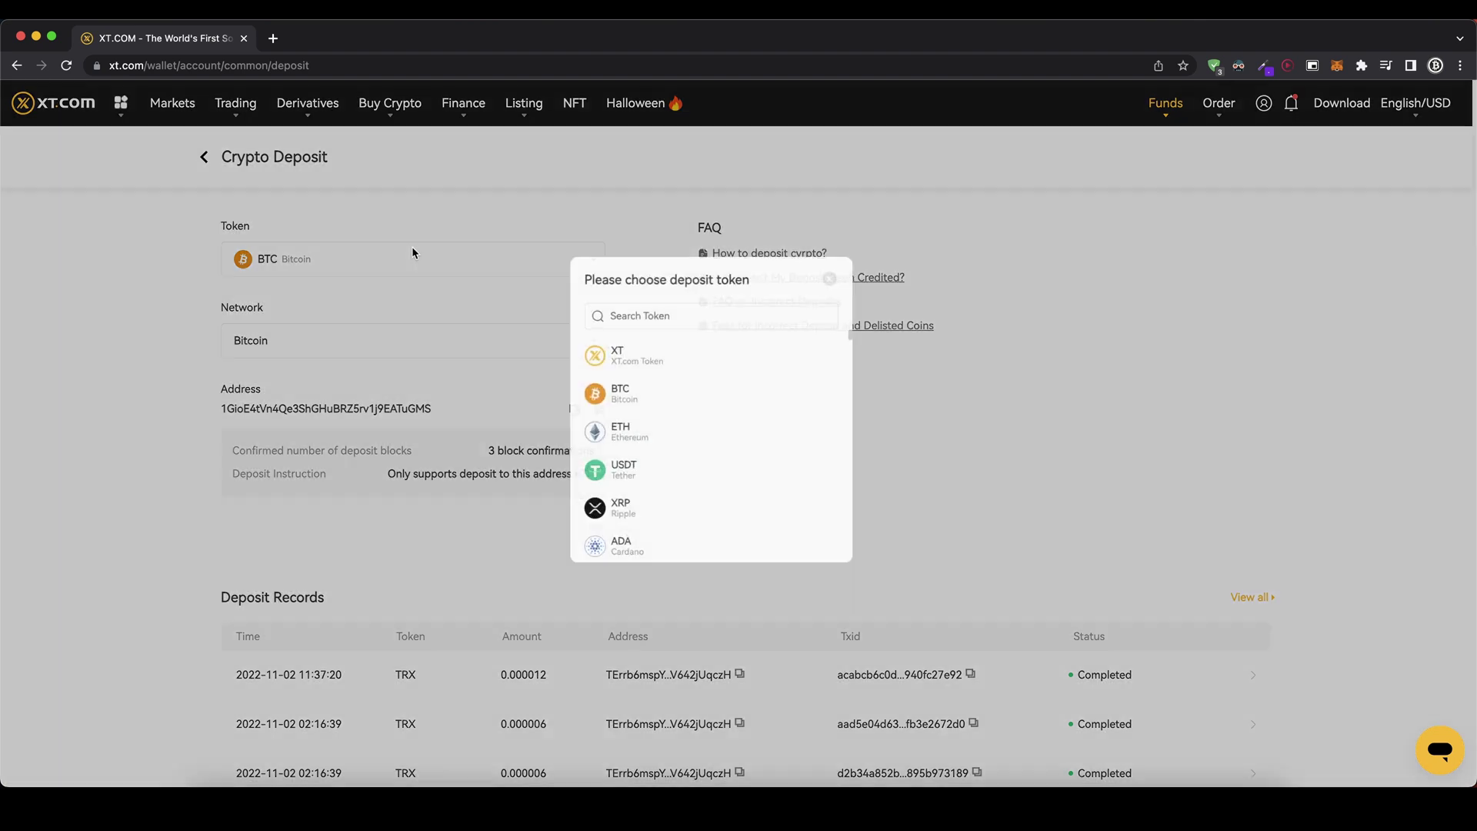
click(659, 490)
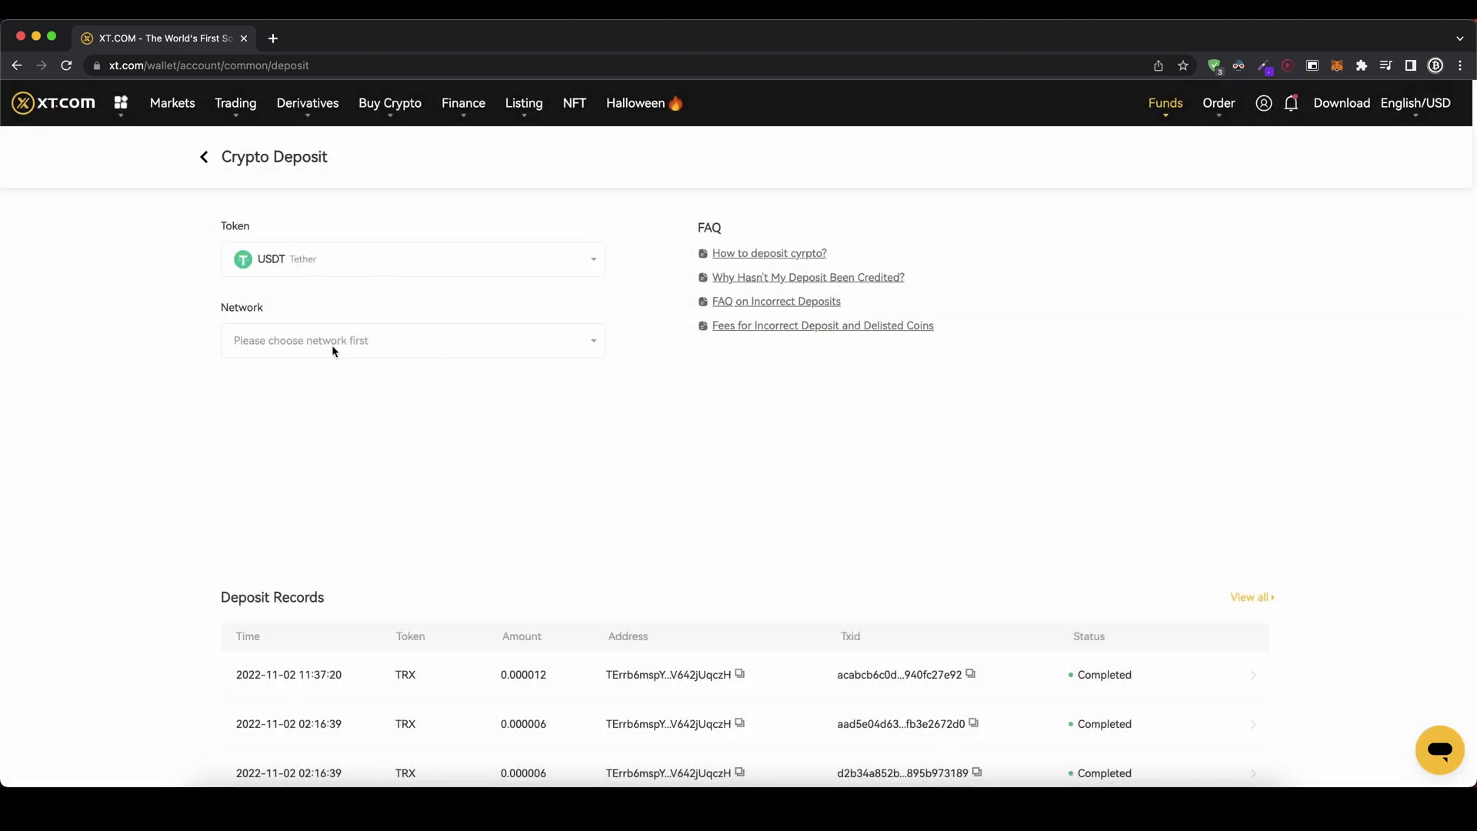
click(333, 350)
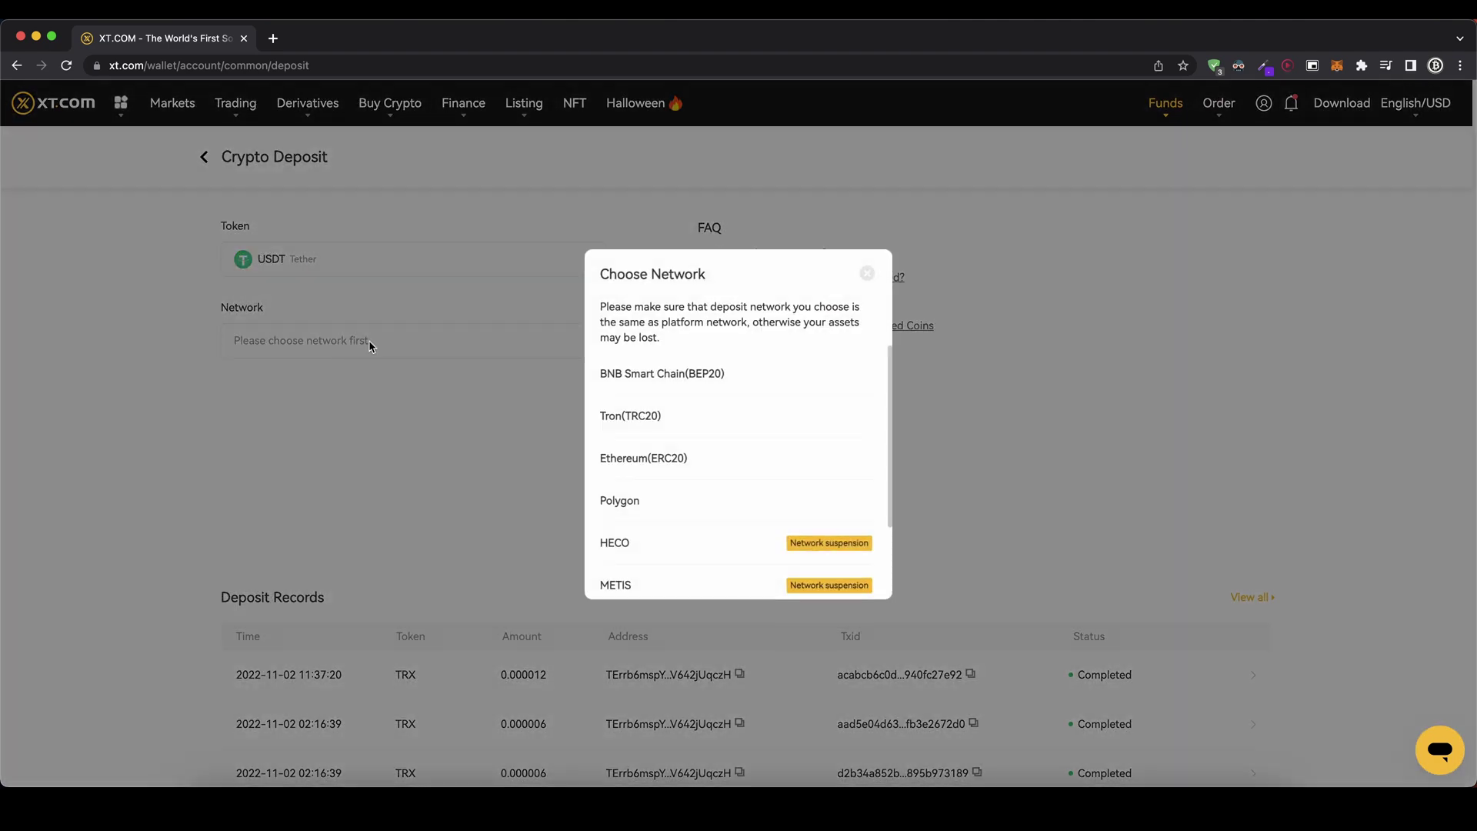
click(699, 428)
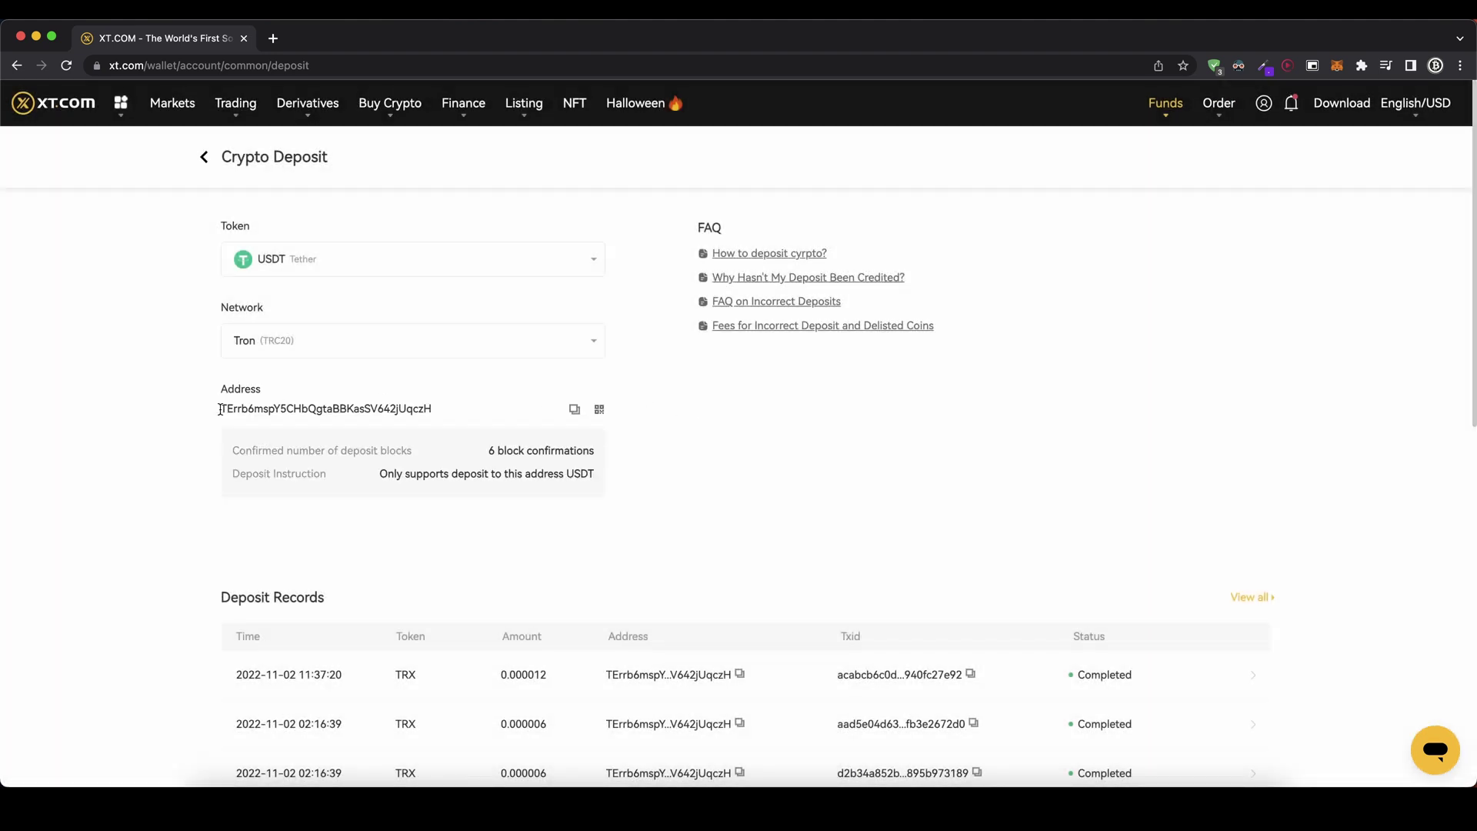
drag(220, 407, 451, 407)
click(573, 409)
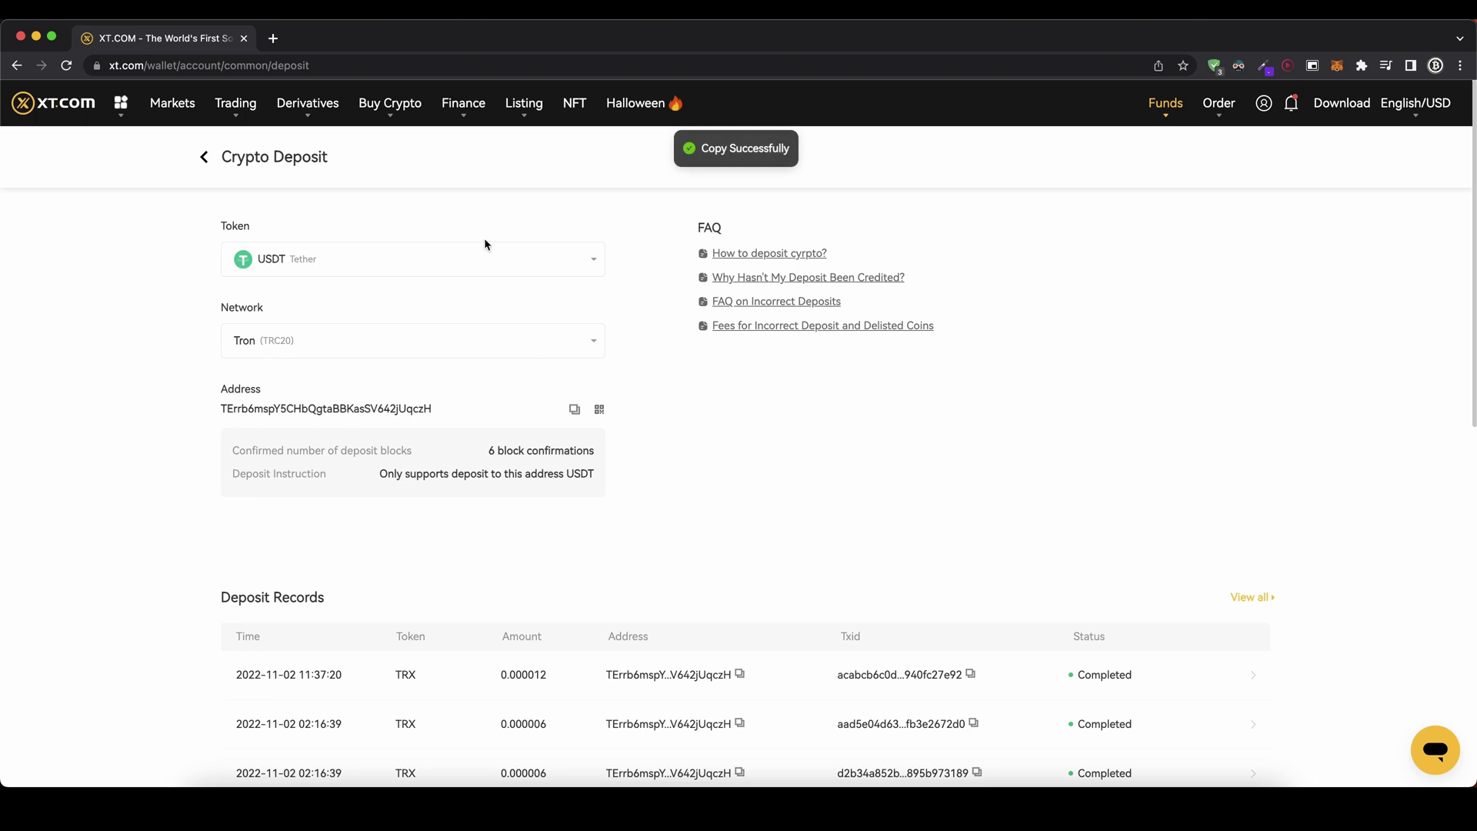
scroll(607, 492, down, 5)
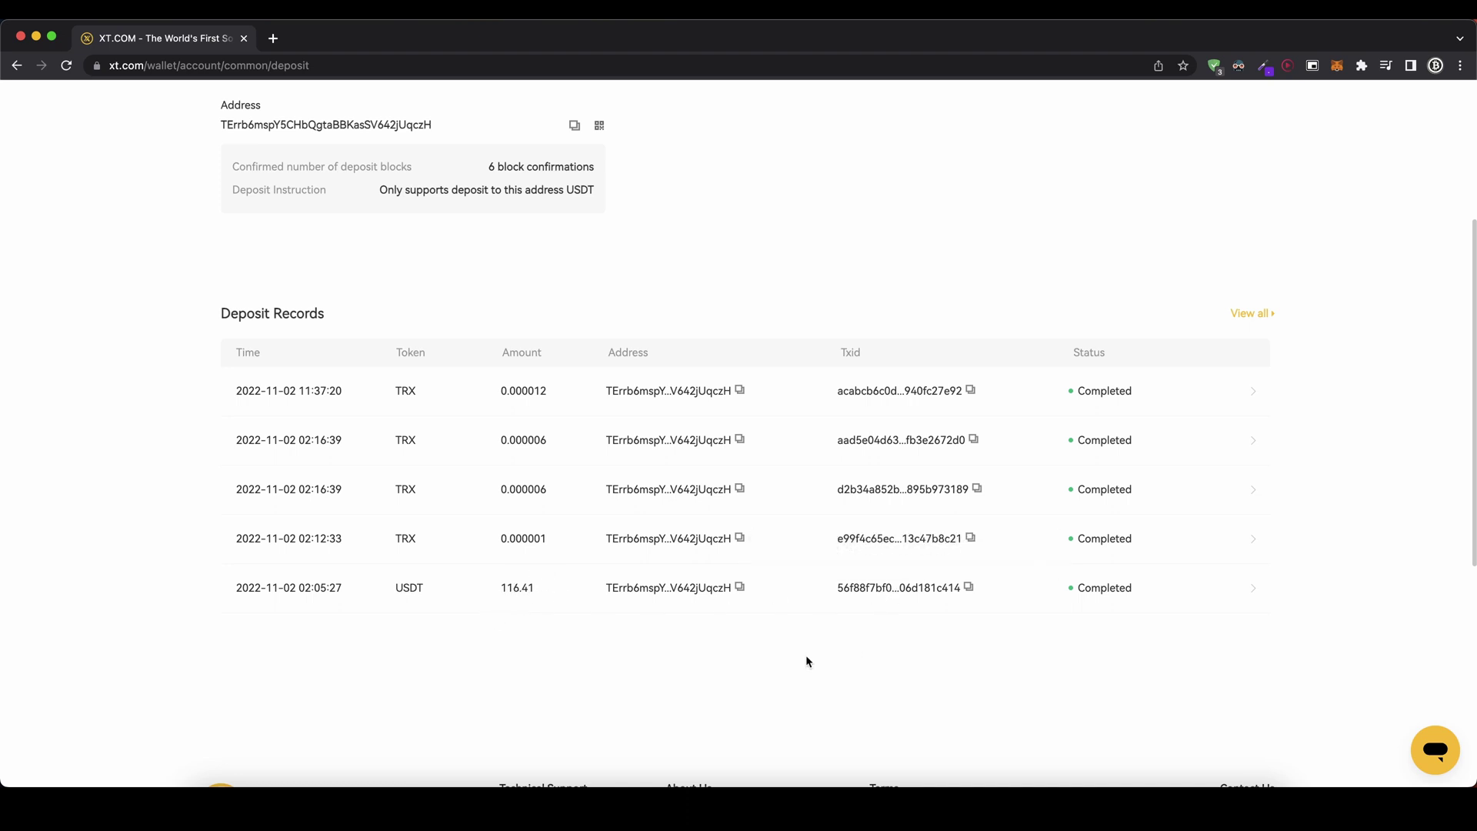
scroll(808, 659, up, 5)
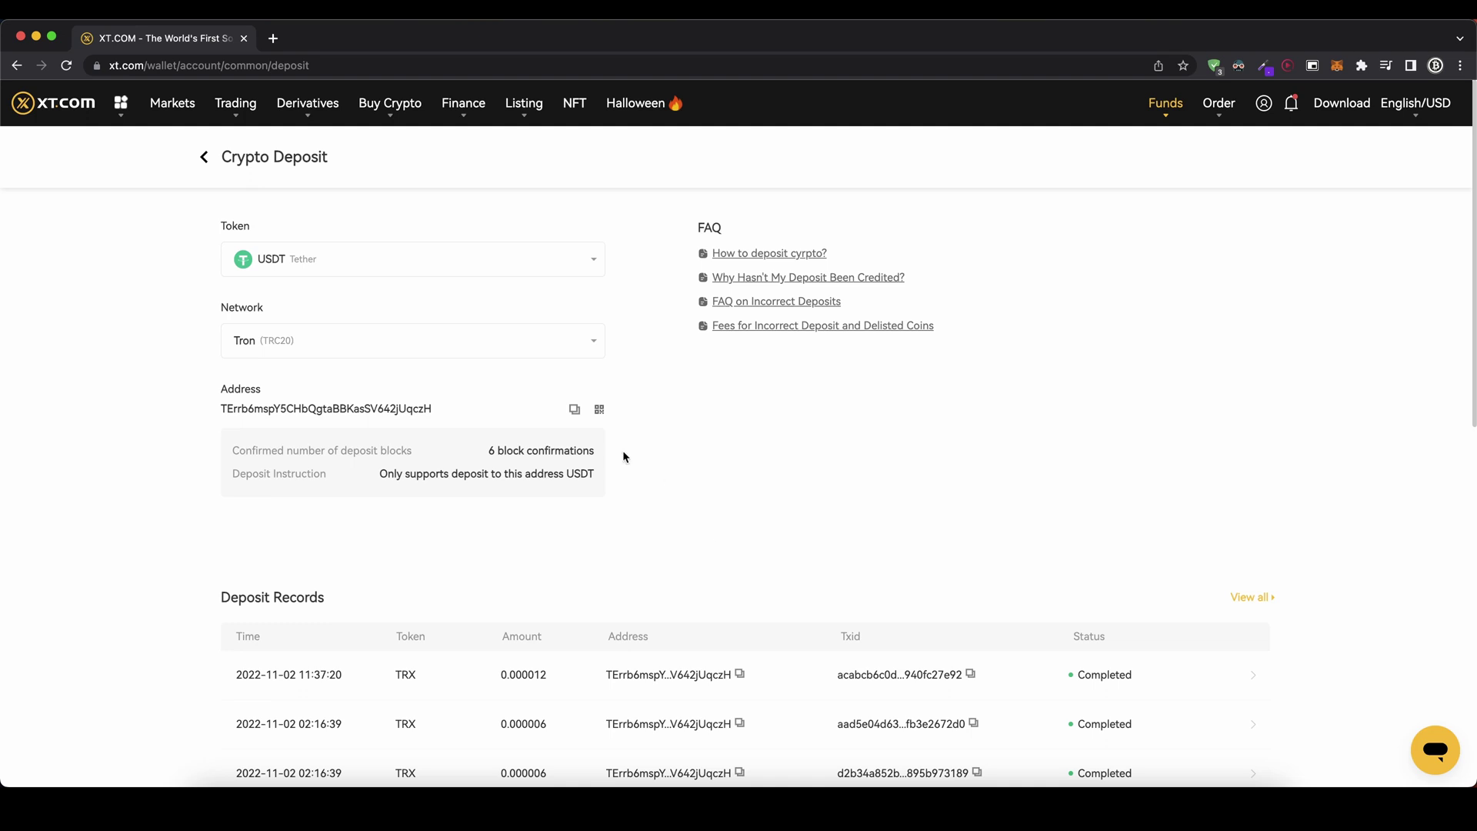
Open the third-party payment page for buying crypto and set the amount to spend to 200.
mouse_move(385, 116)
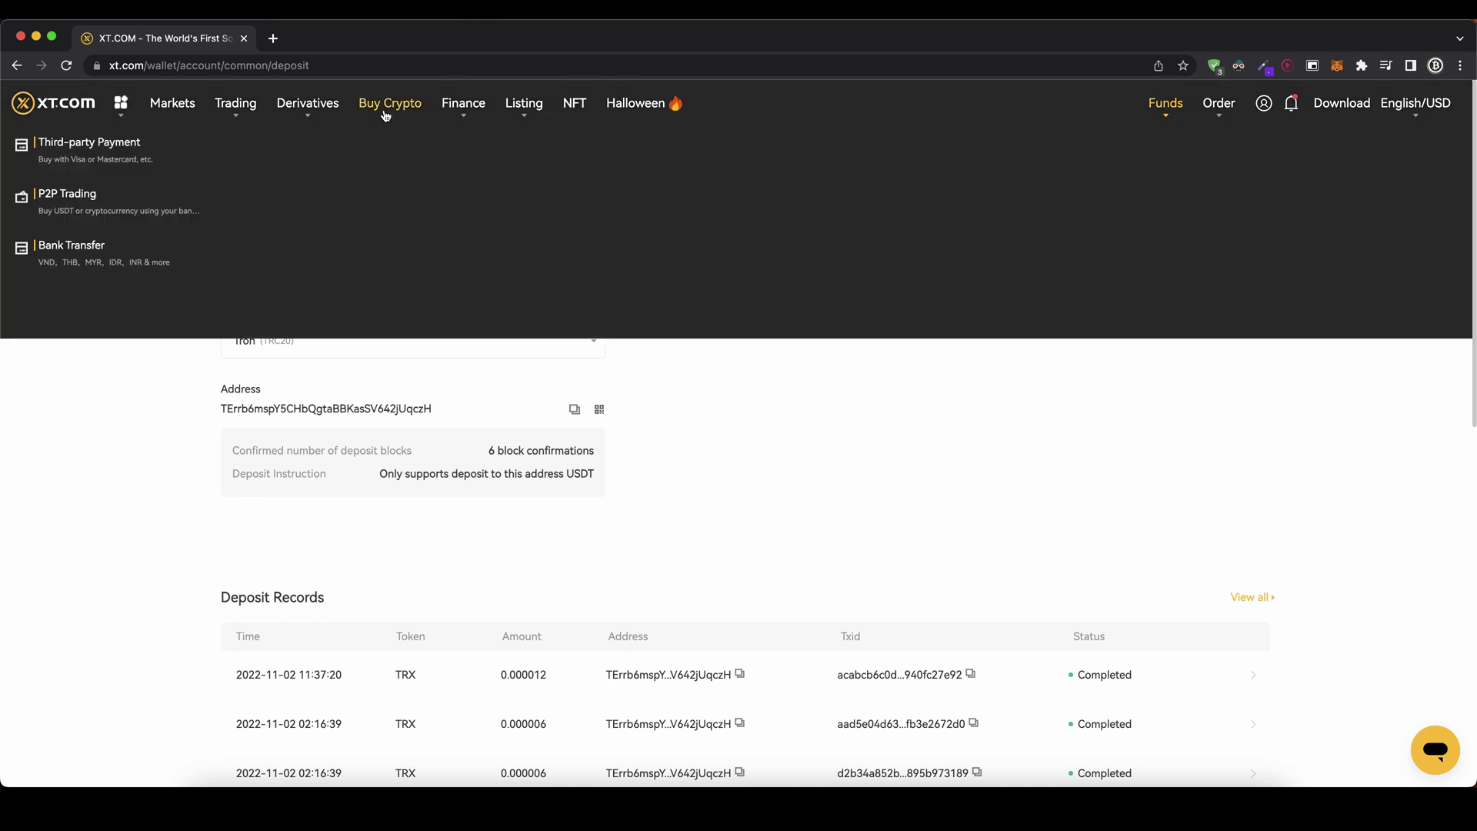
click(100, 150)
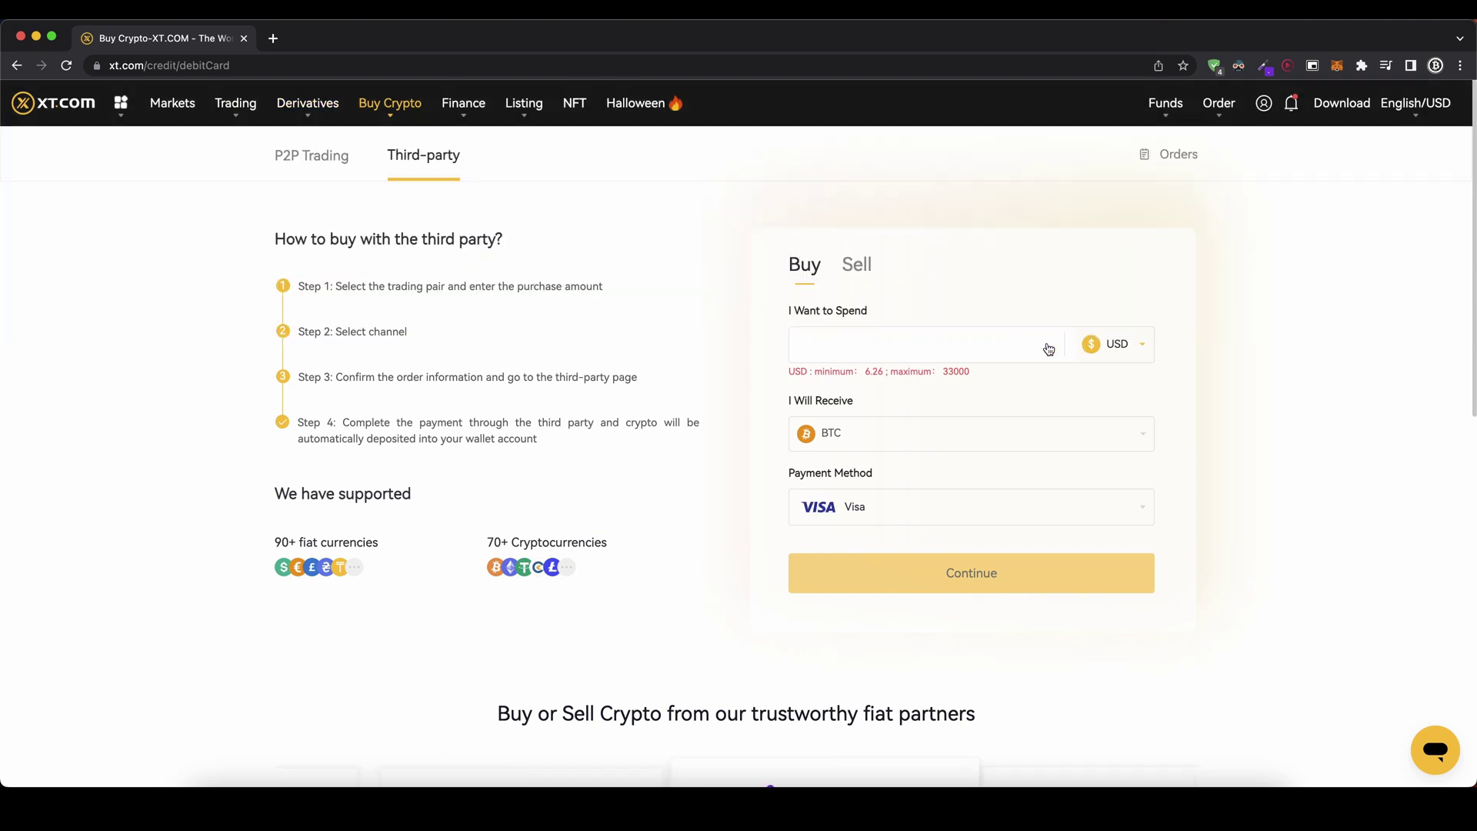
click(999, 344)
text(200)
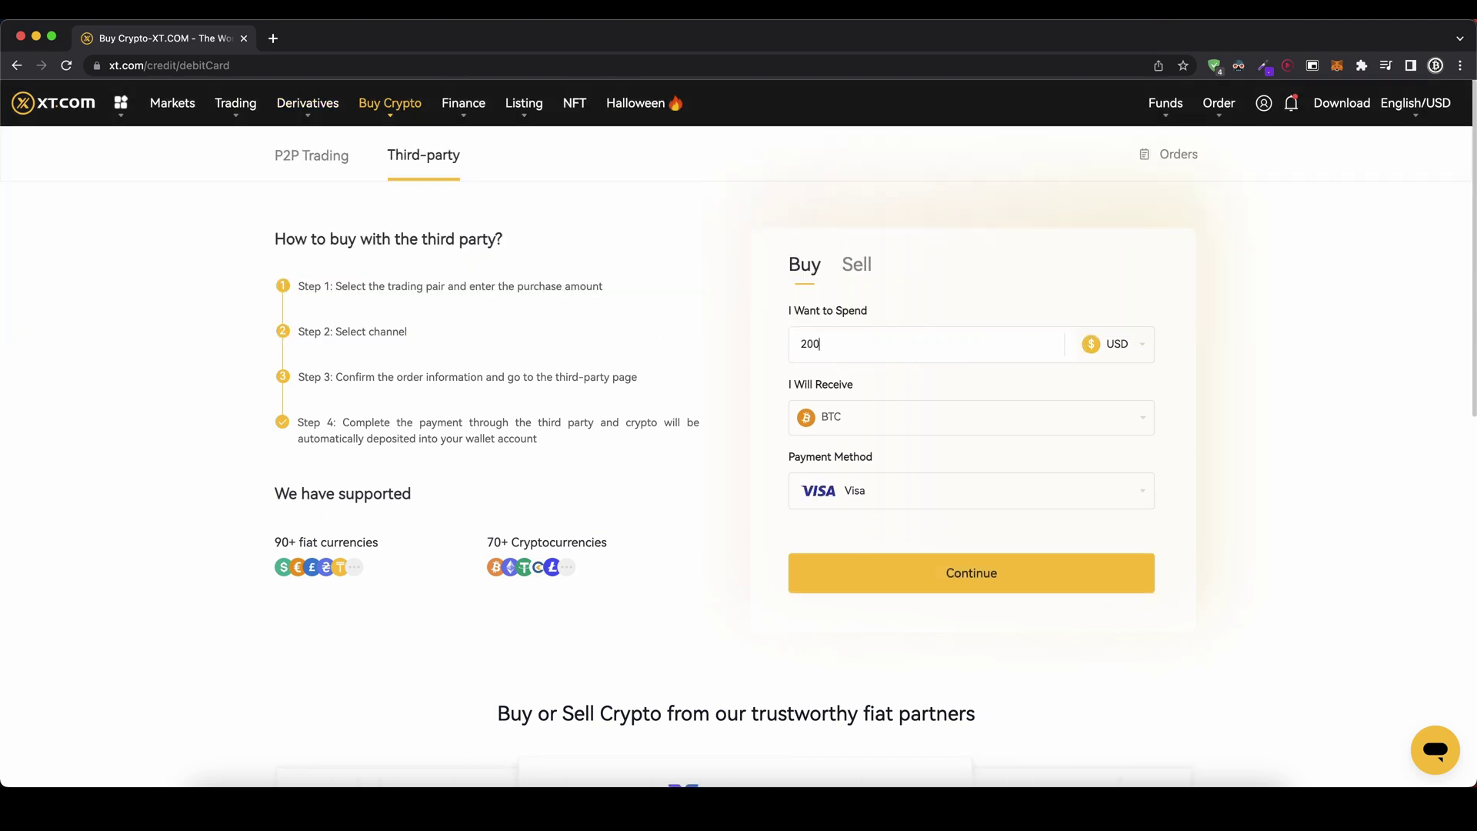
Search the spending currencies for EUR and GBP, then close the list with USD kept.
click(1118, 353)
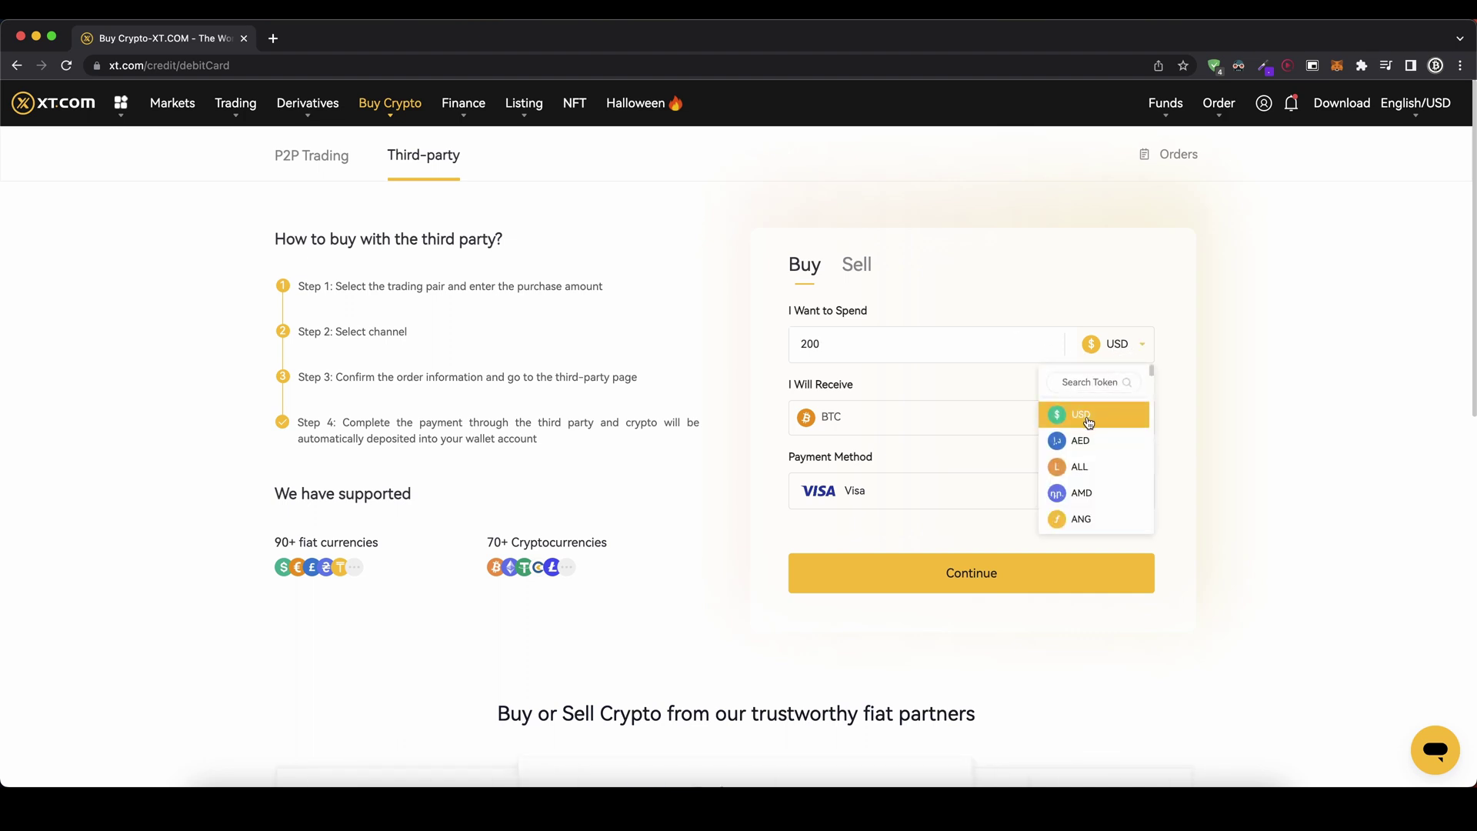
scroll(1088, 422, down, 1)
scroll(1086, 408, up, 1)
text(eur)
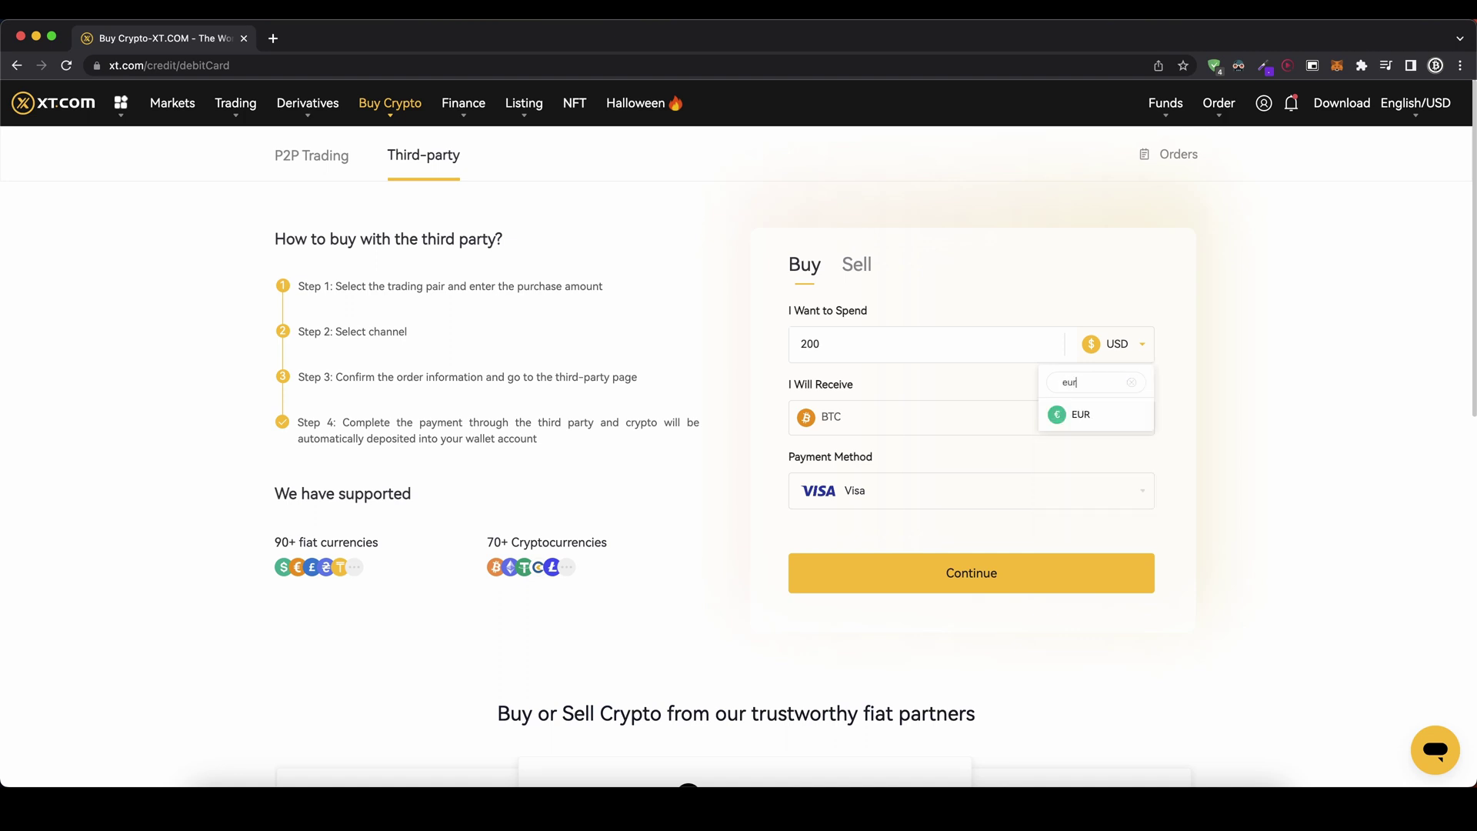
key(BackSpace)
key(BackSpace)
key(BackSpace)
text(gbp)
click(1131, 382)
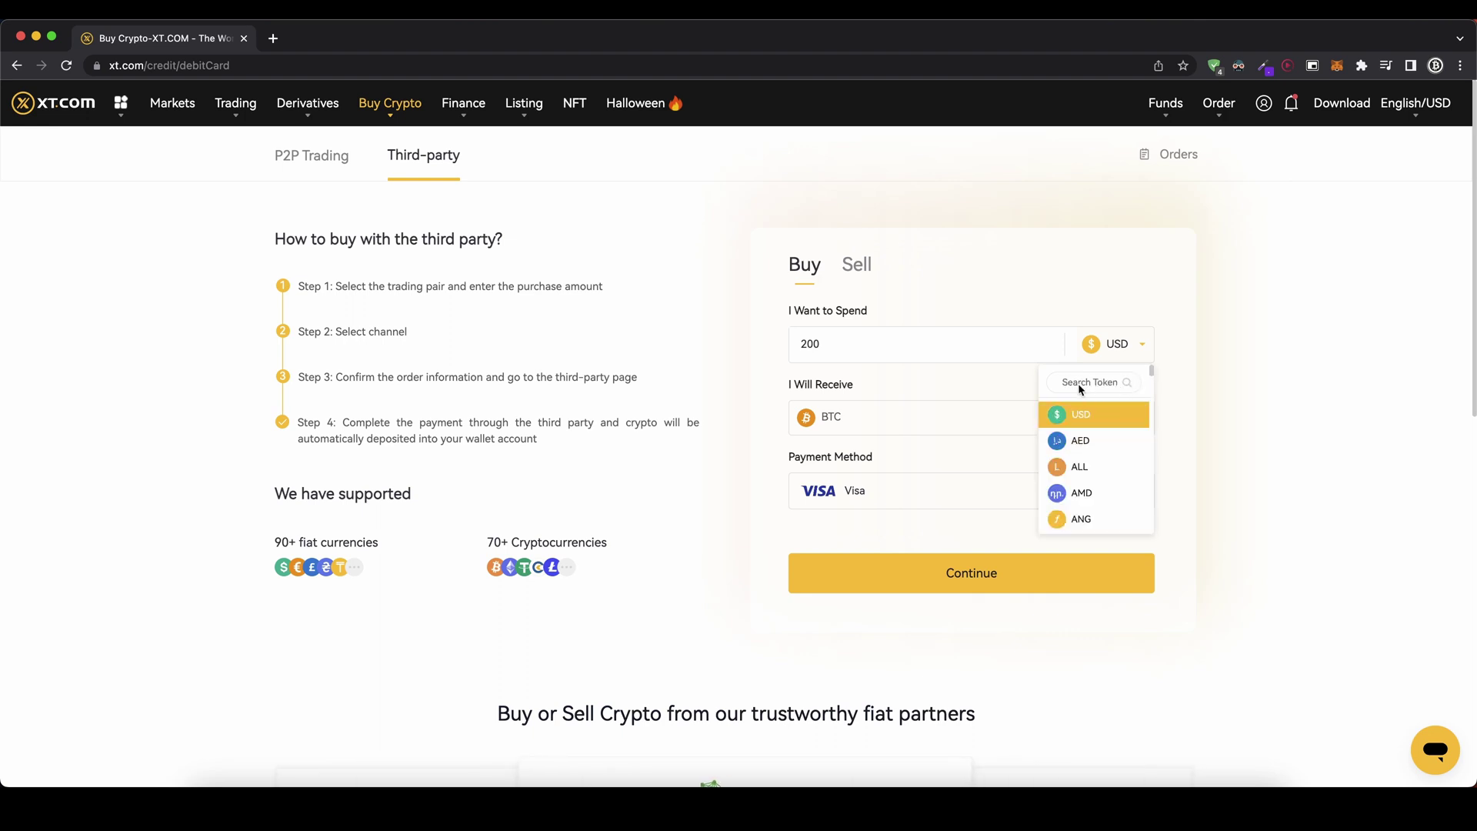
click(1226, 369)
Browse the receivable tokens and search for USDT, then clear the search and close the list with BTC kept.
click(942, 434)
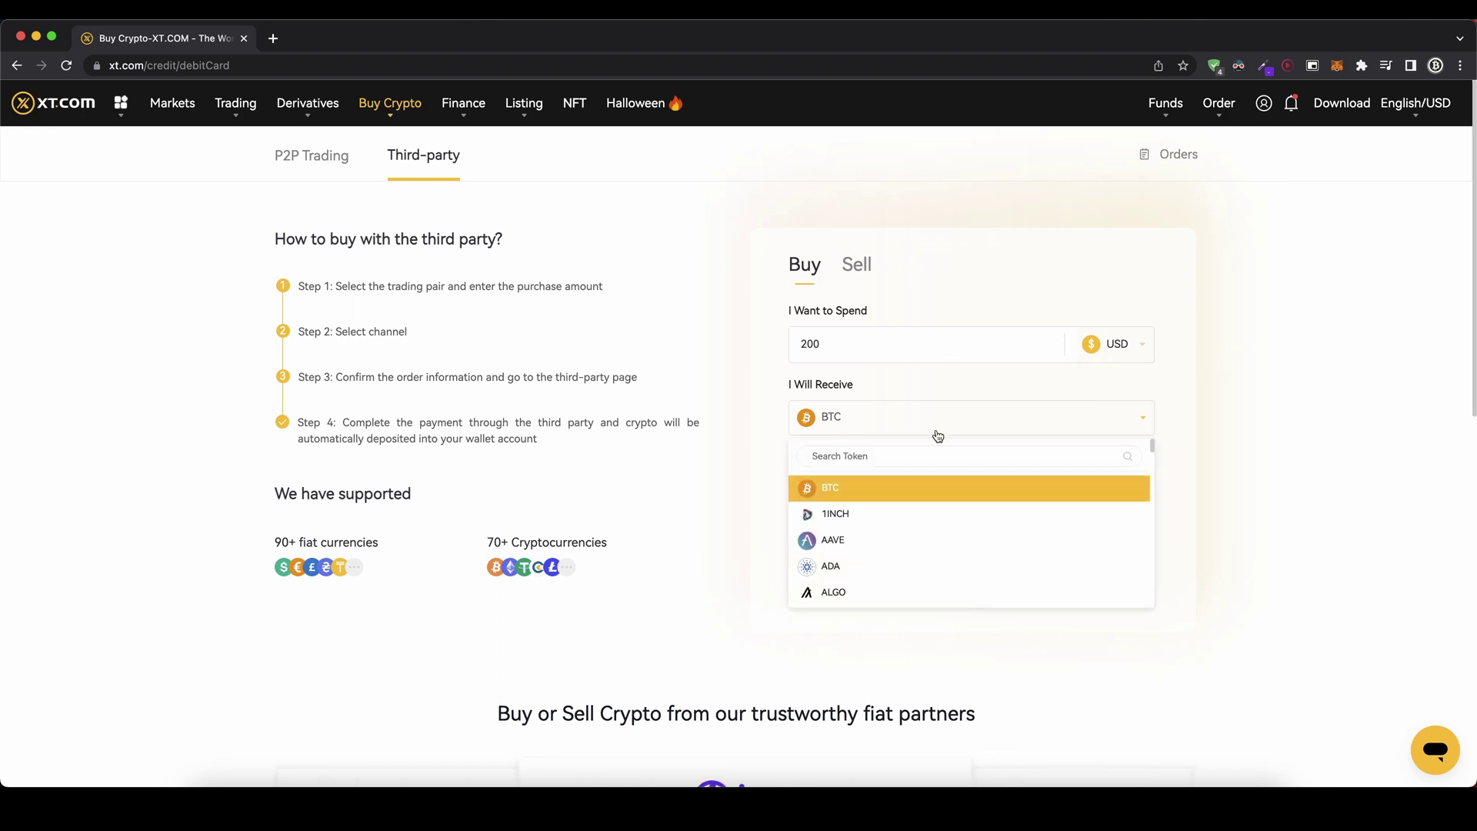
scroll(869, 488, down, 5)
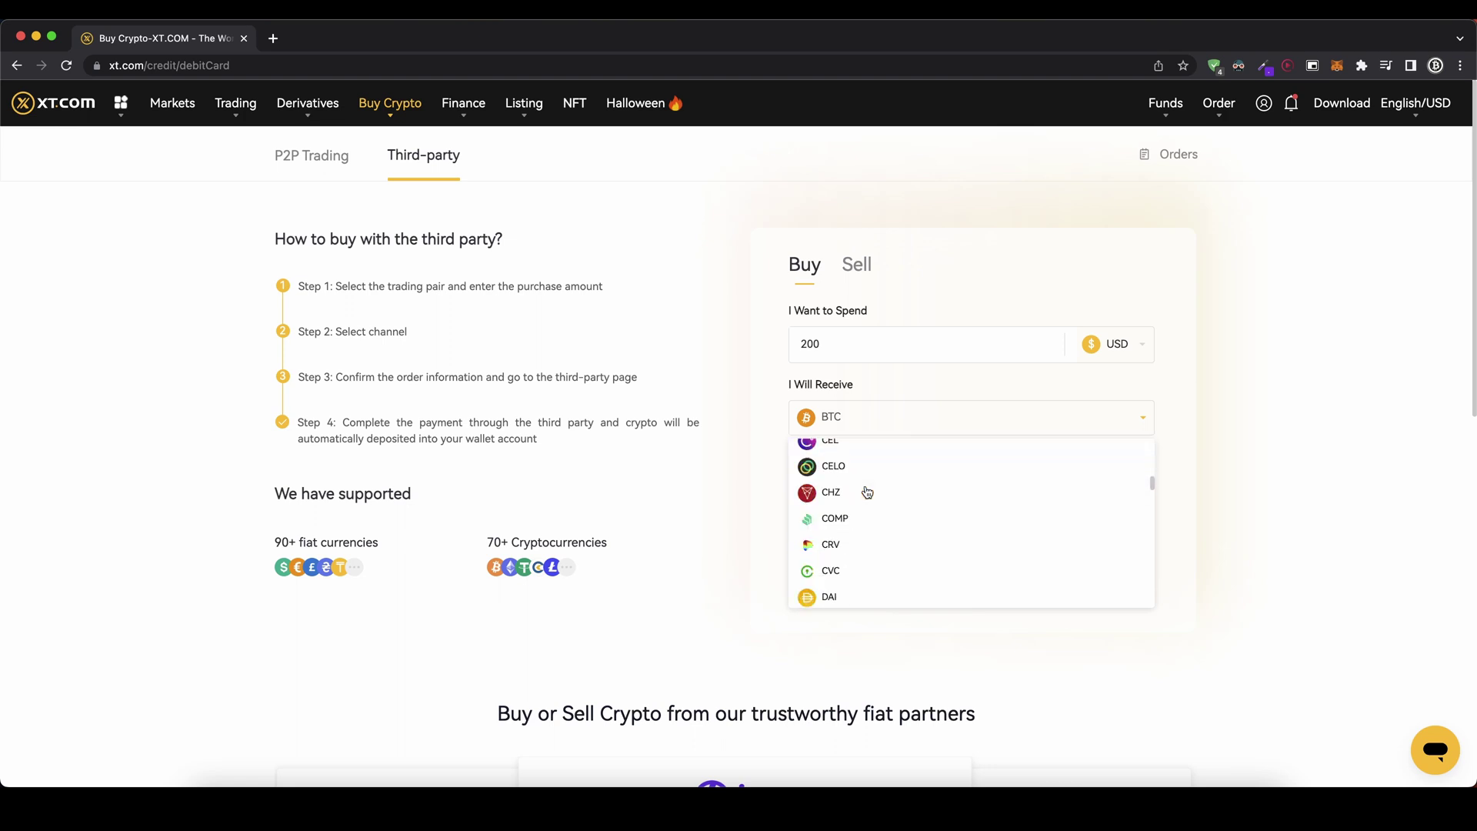
scroll(866, 494, down, 2)
scroll(864, 493, up, 5)
scroll(865, 493, down, 7)
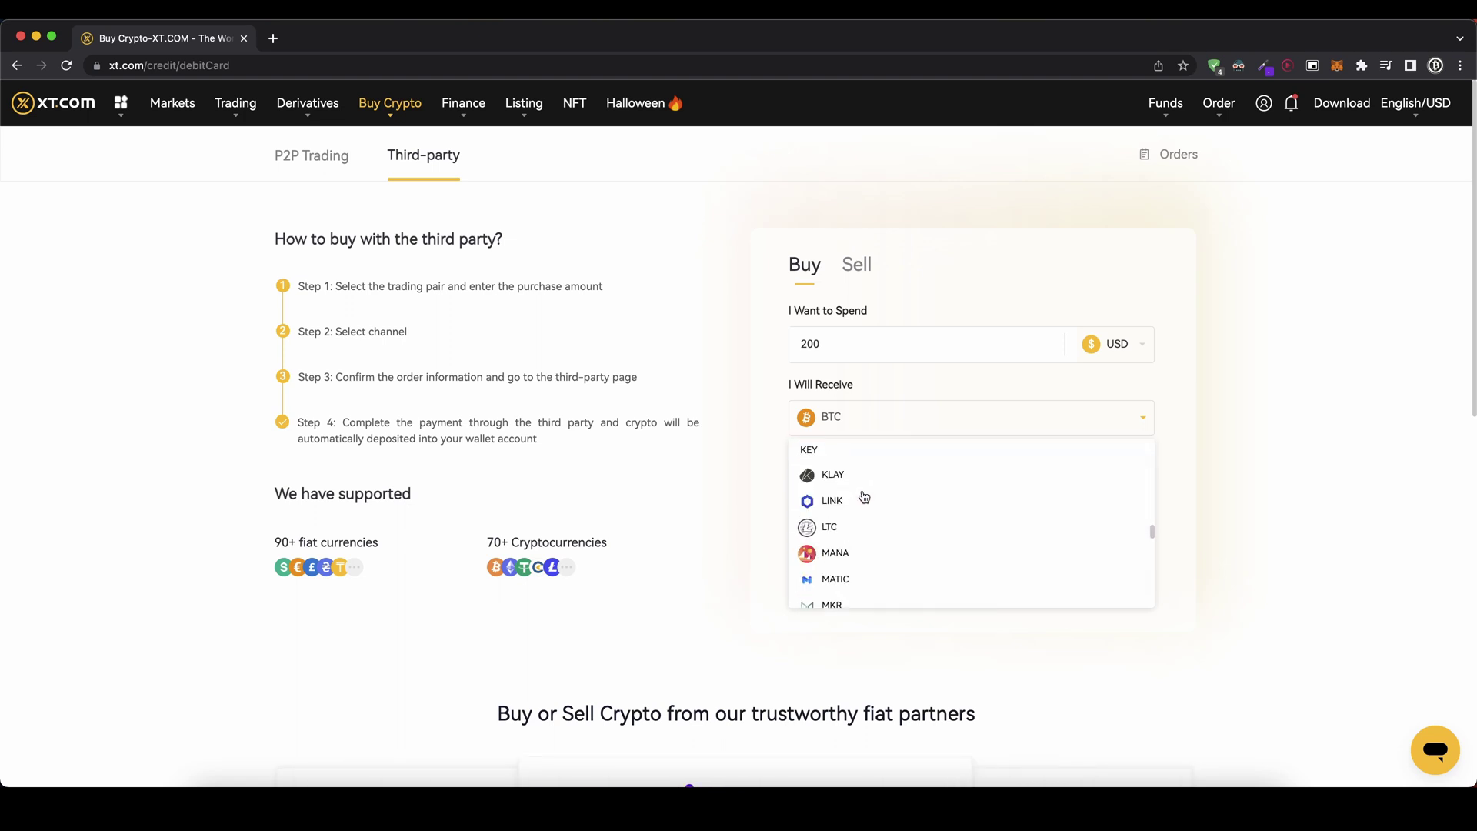
scroll(863, 482, up, 10)
scroll(862, 481, up, 5)
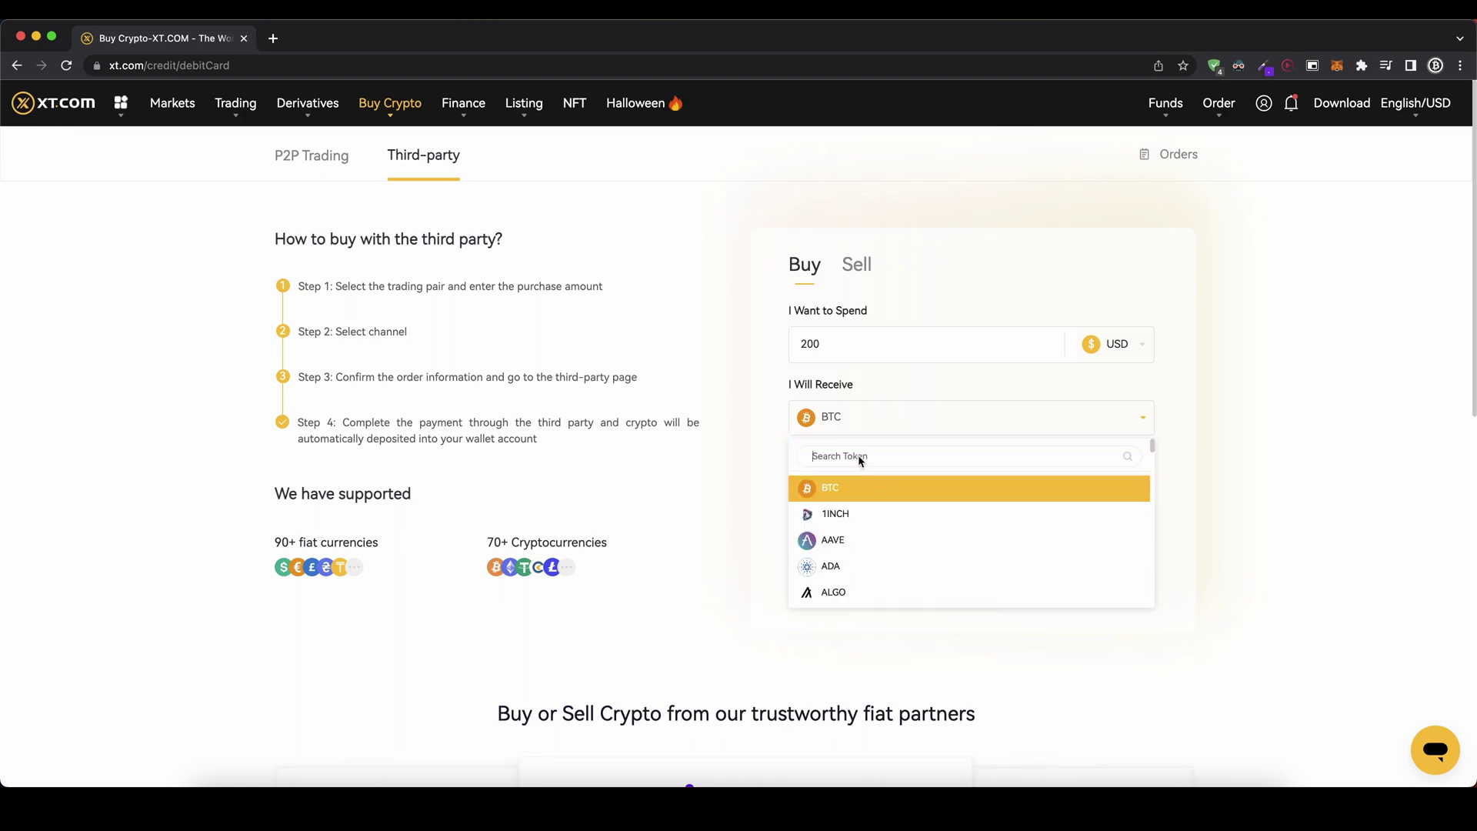
text(usdt)
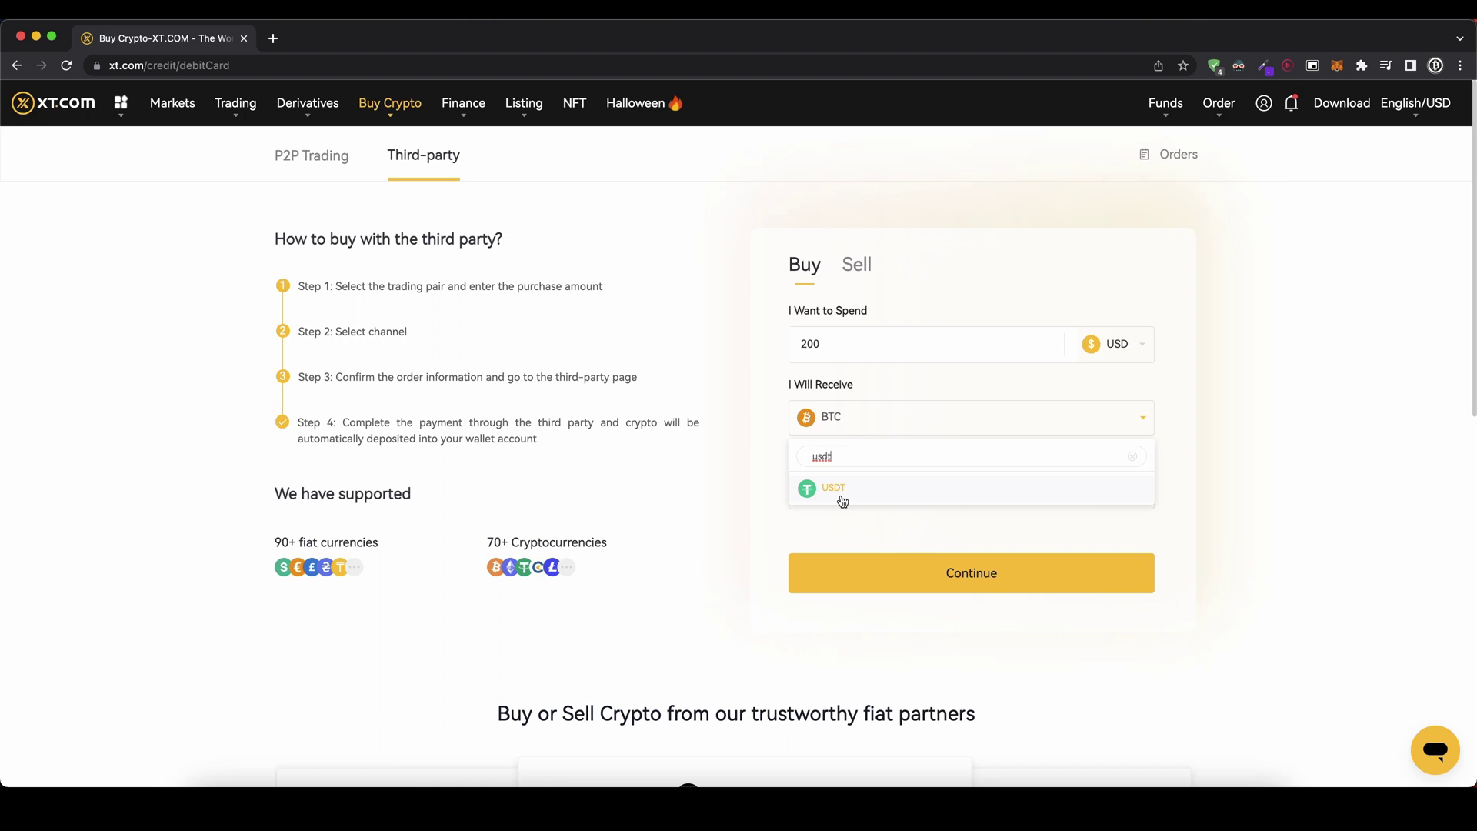
click(1130, 457)
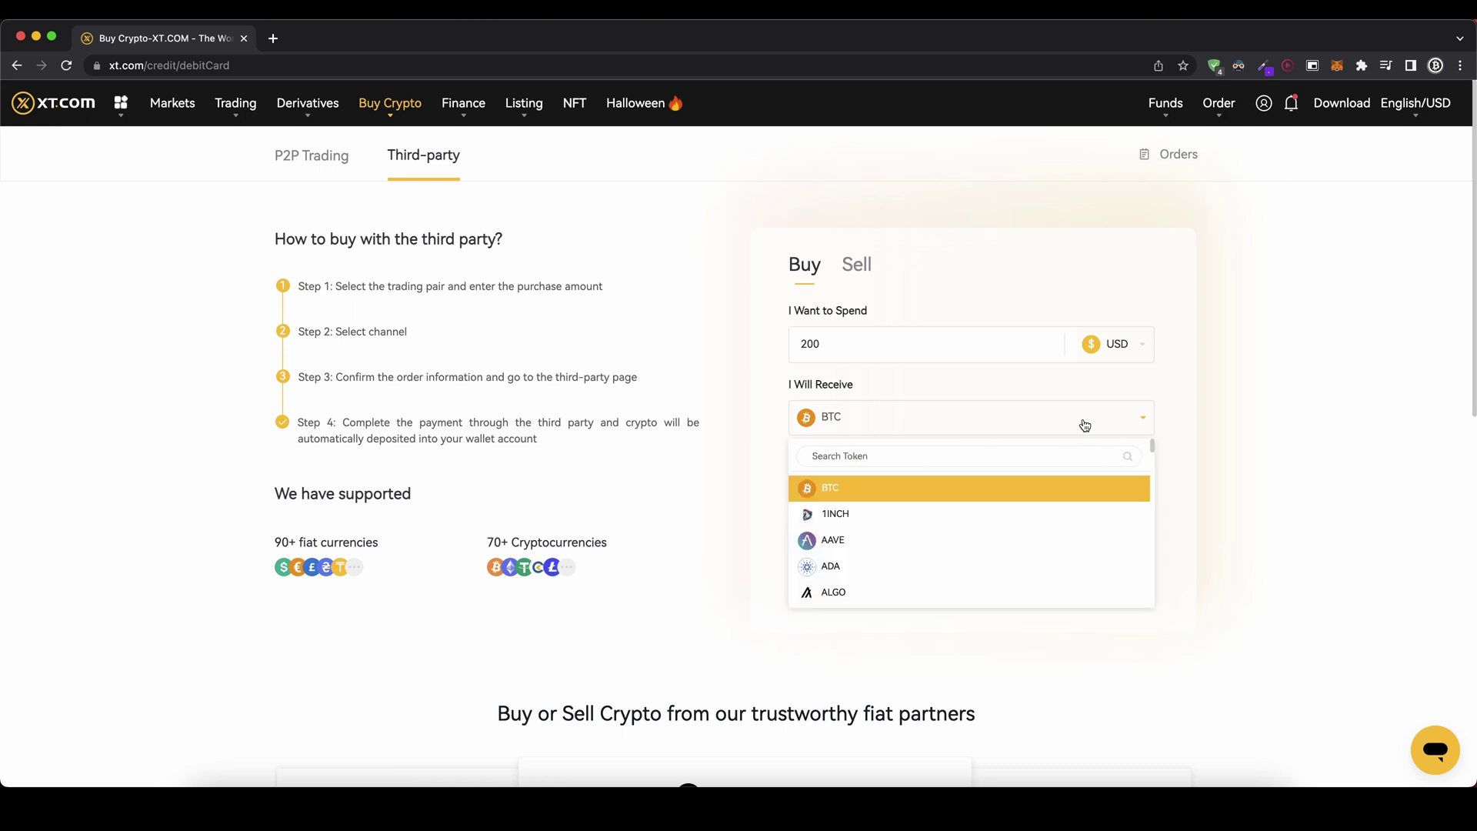
click(1206, 418)
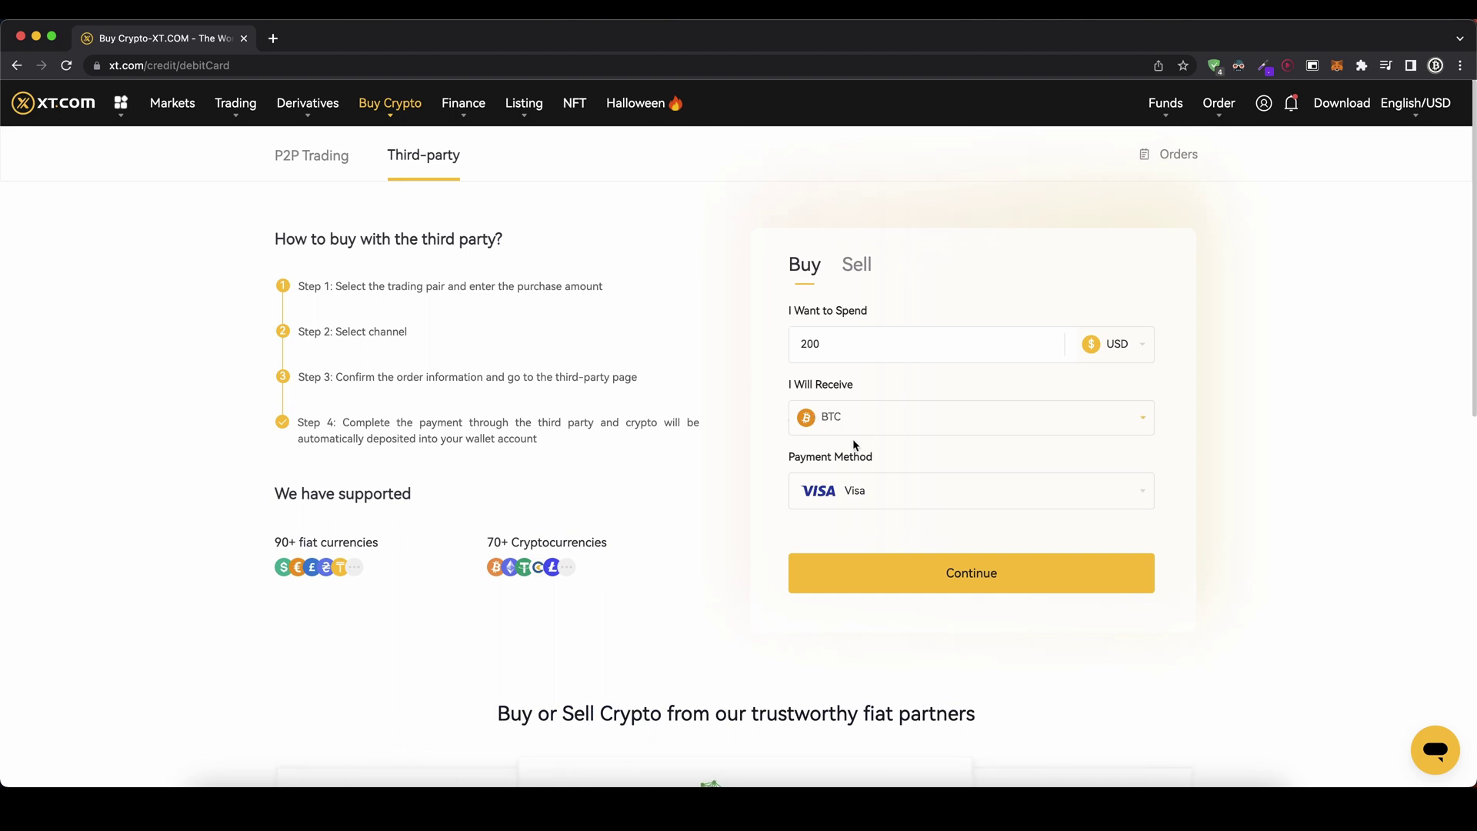
Review all payment methods offered for the purchase, from Mastercard to Wire Transfer, and close the list with Visa kept.
click(884, 489)
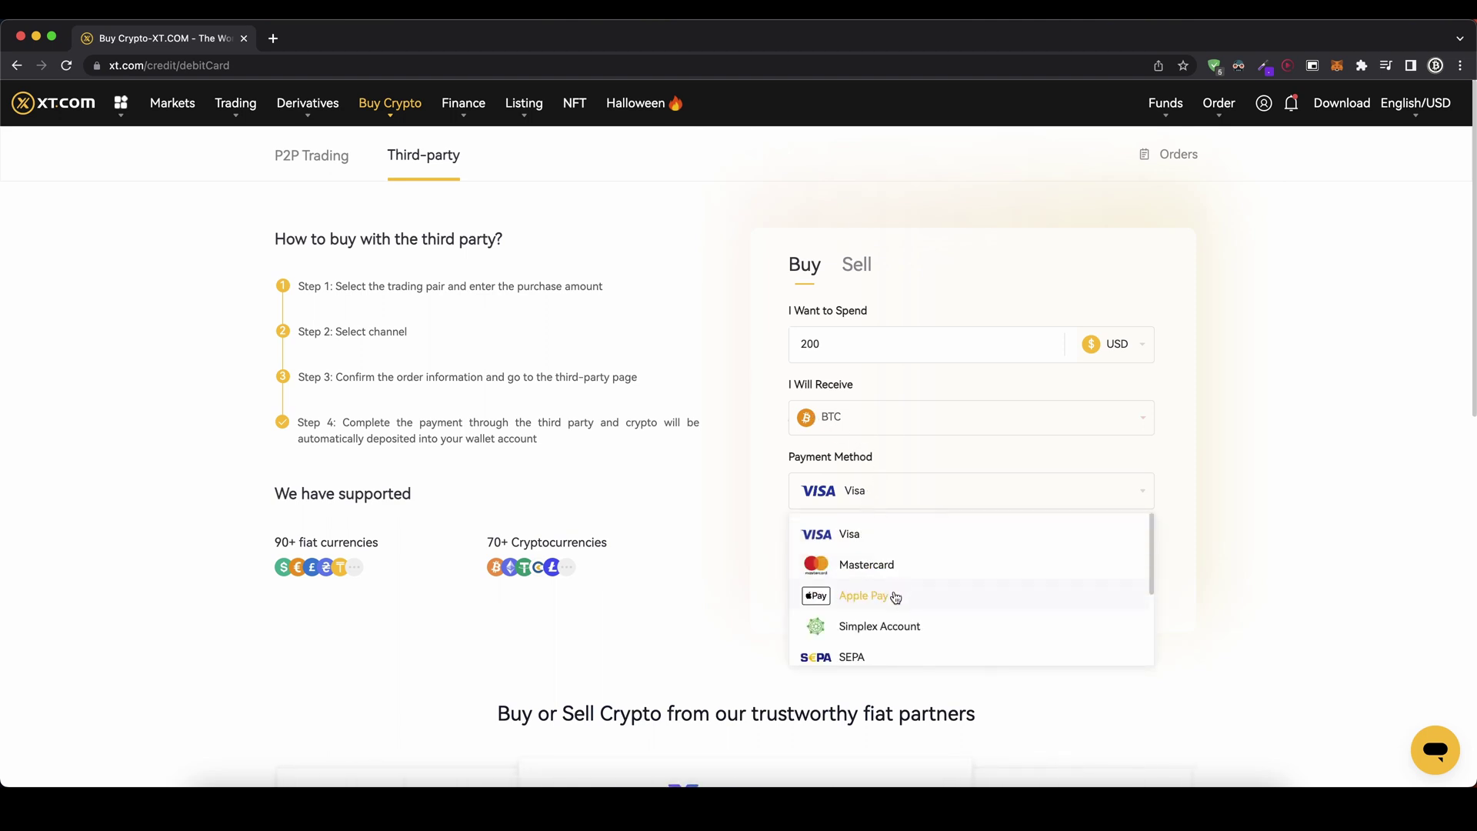
scroll(895, 599, down, 1)
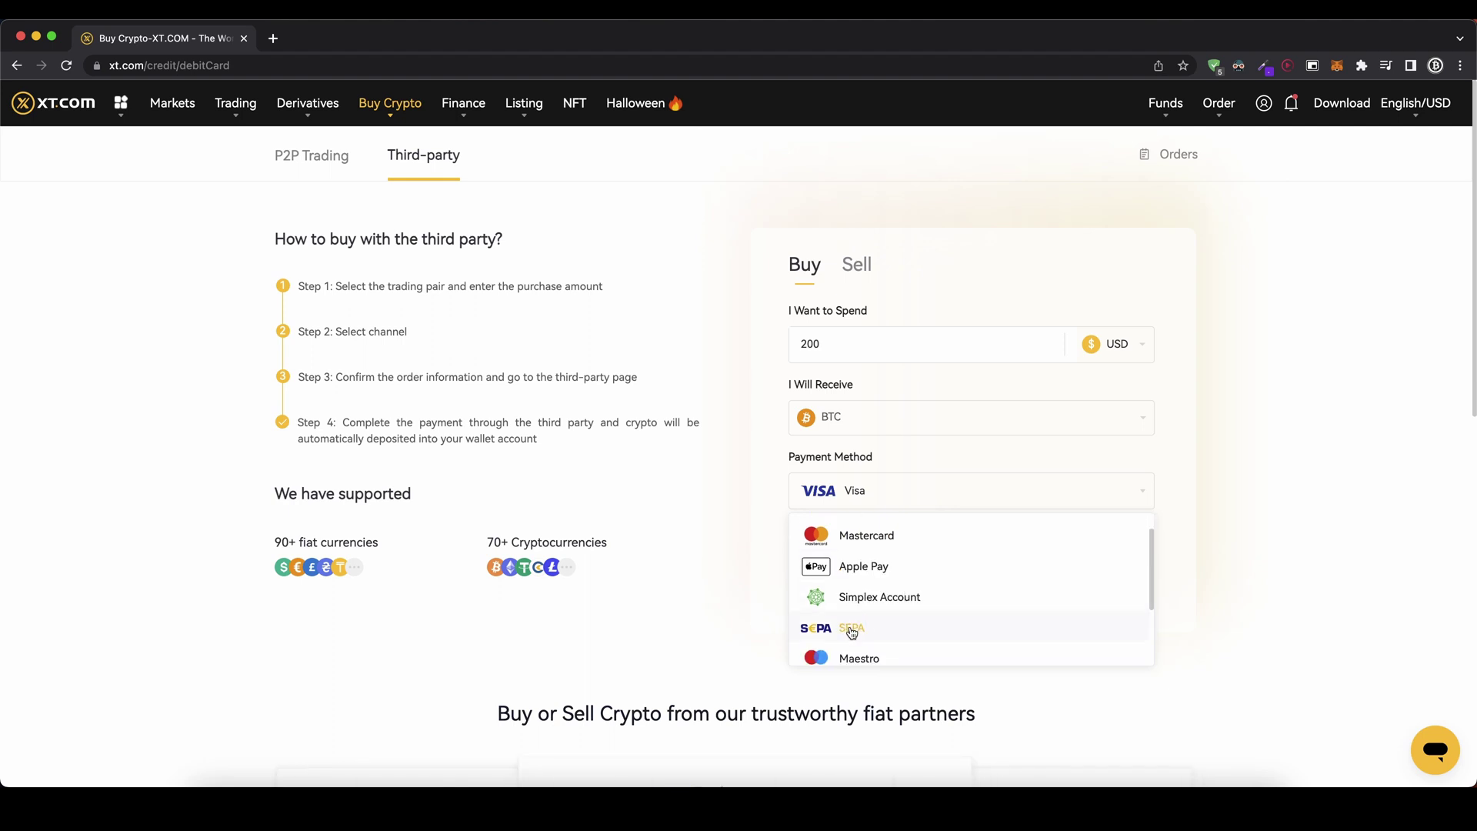
scroll(852, 630, down, 1)
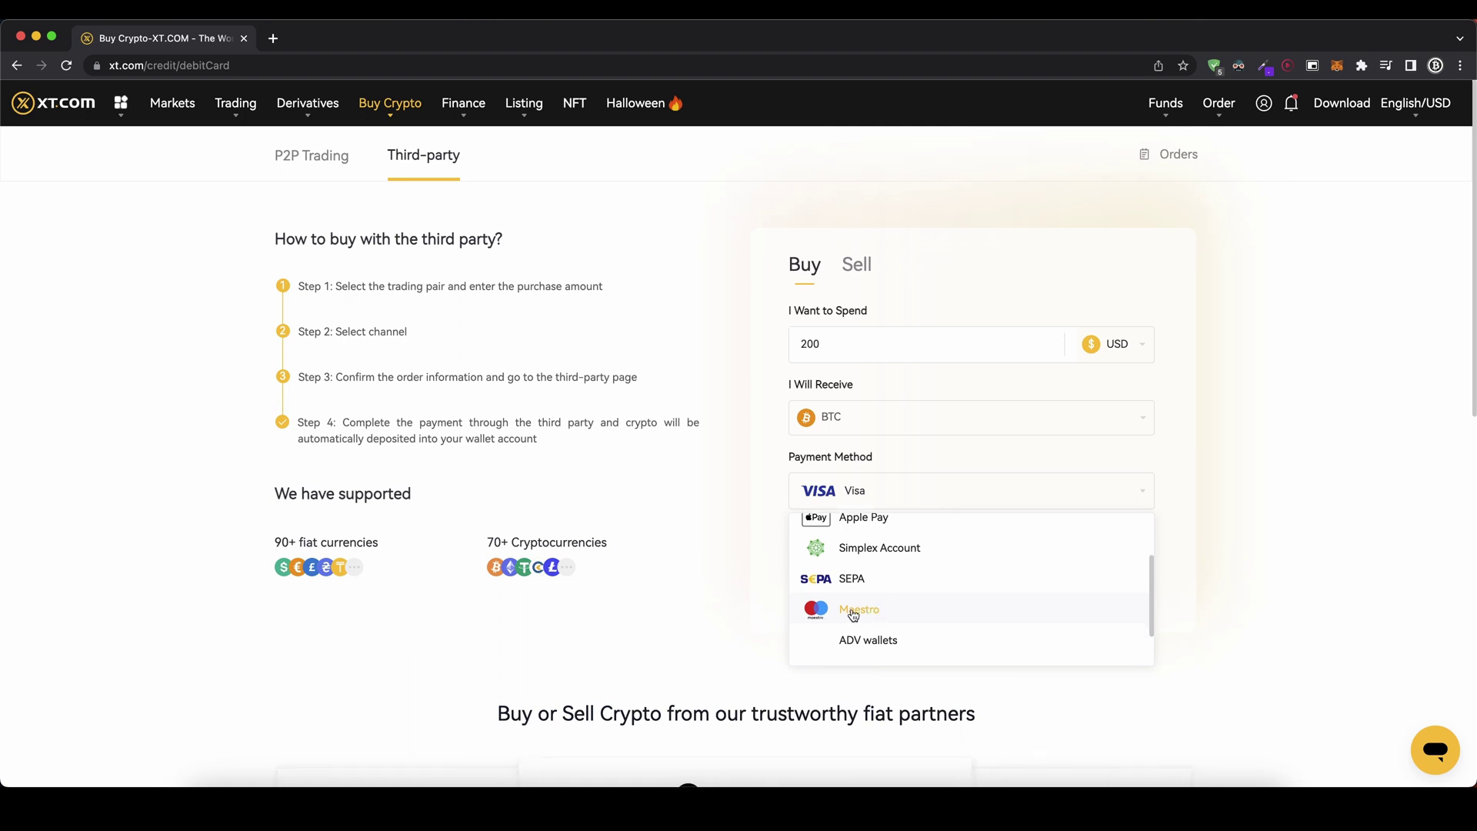
scroll(852, 614, down, 2)
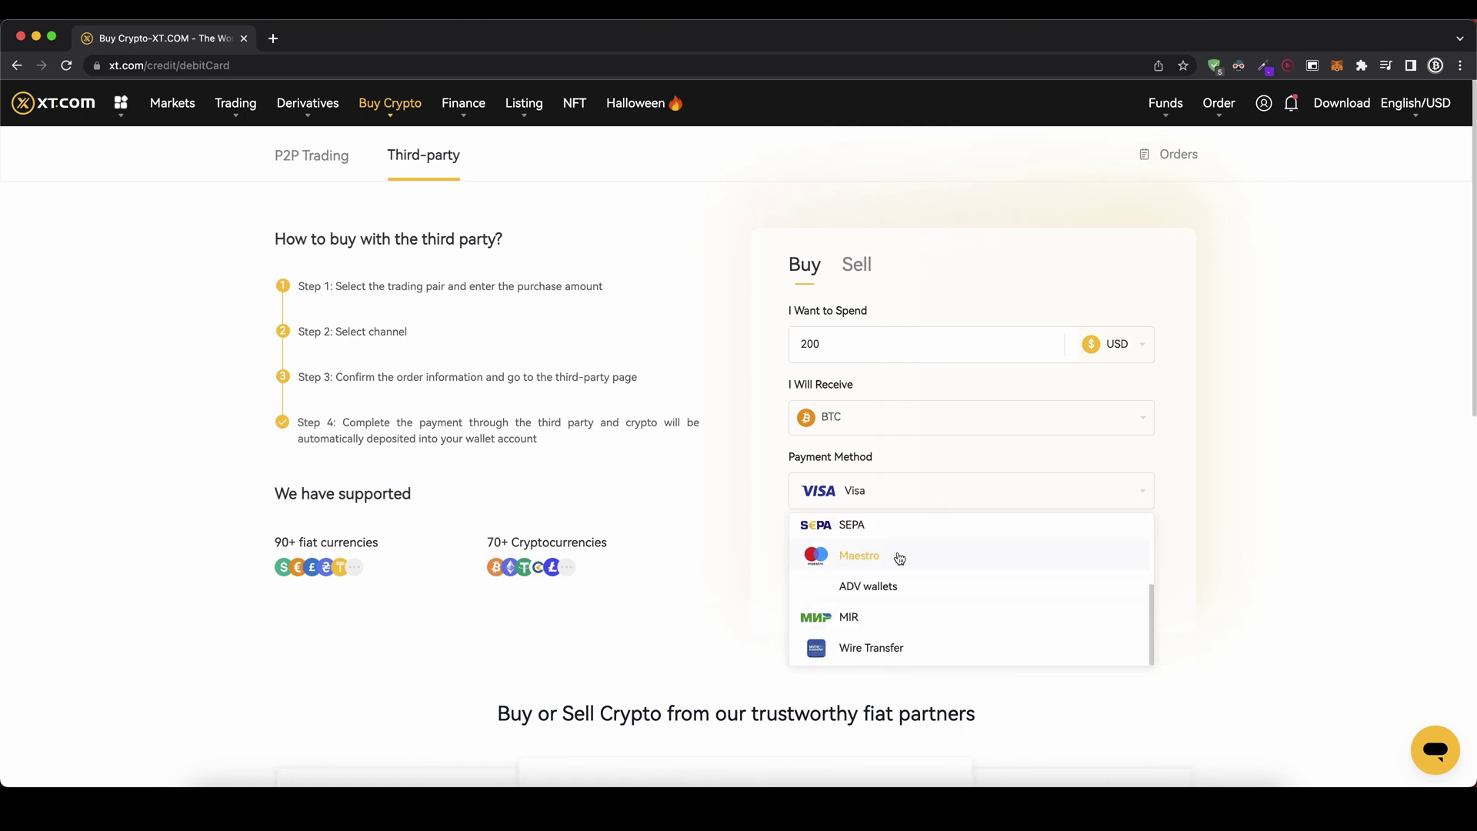
scroll(899, 557, up, 4)
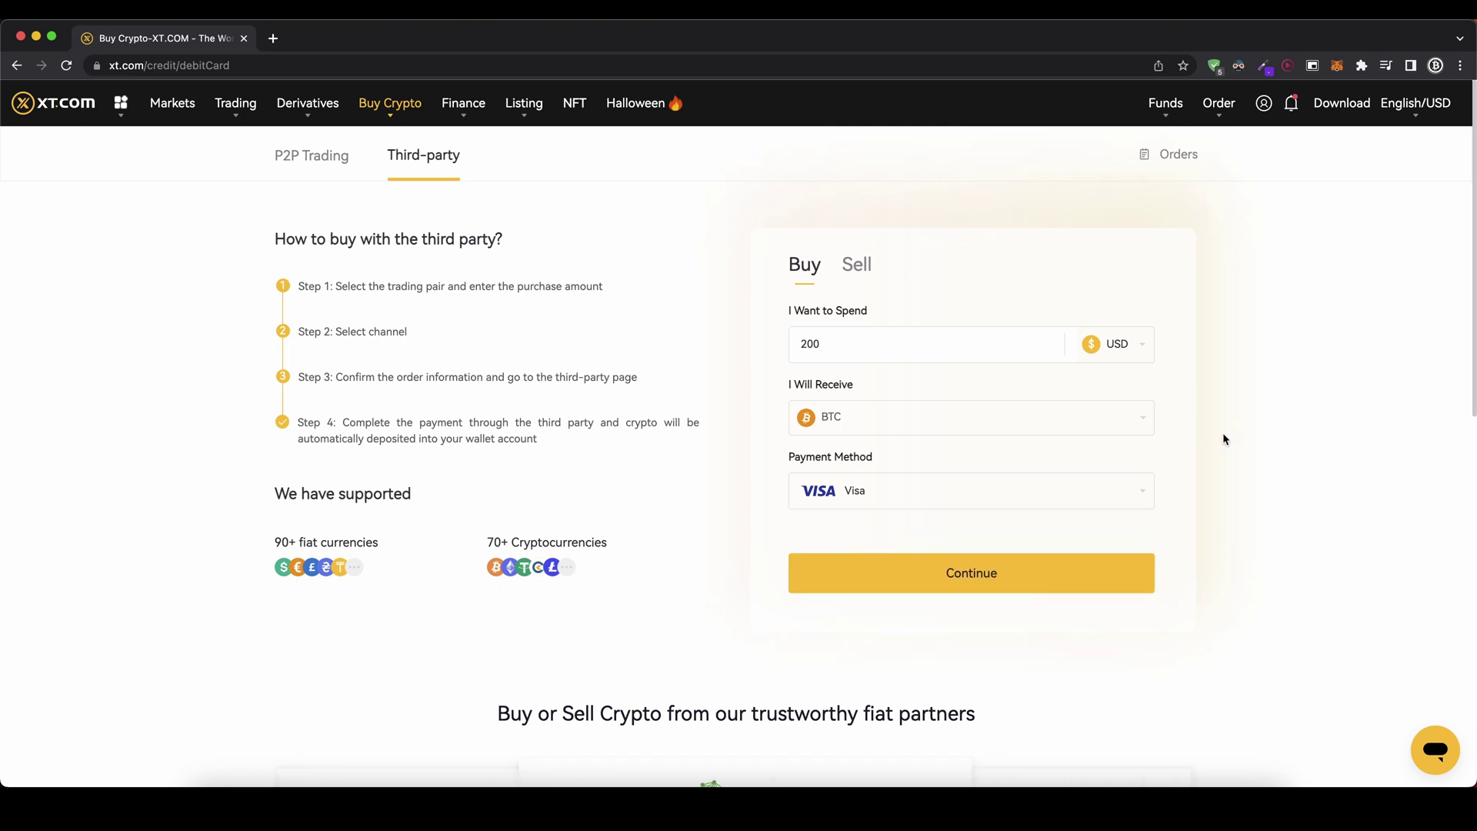
Confirm simplex as the payment channel for the BTC purchase and agree to the disclaimer to continue to its checkout.
click(946, 577)
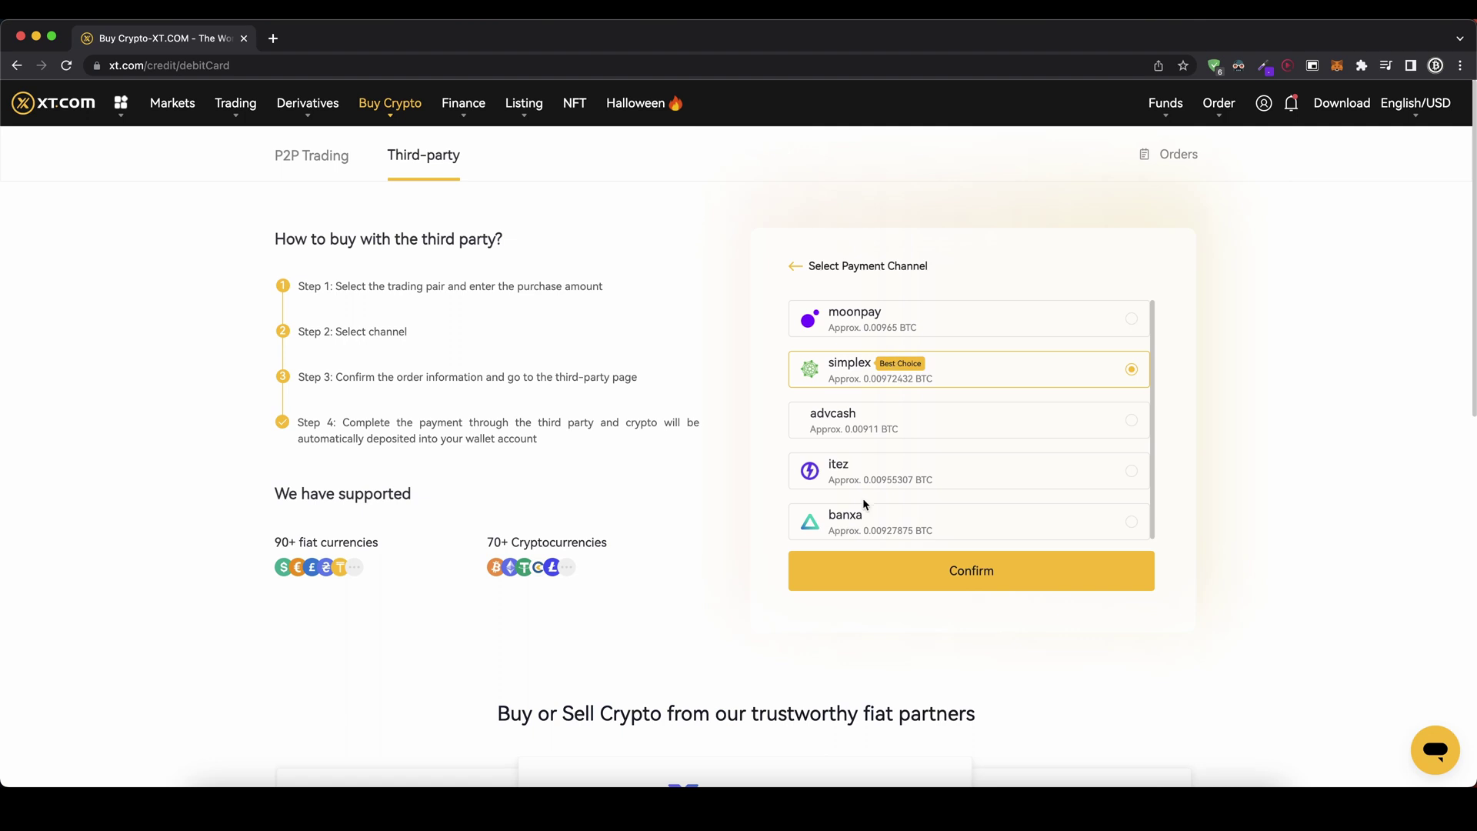
scroll(939, 427, down, 1)
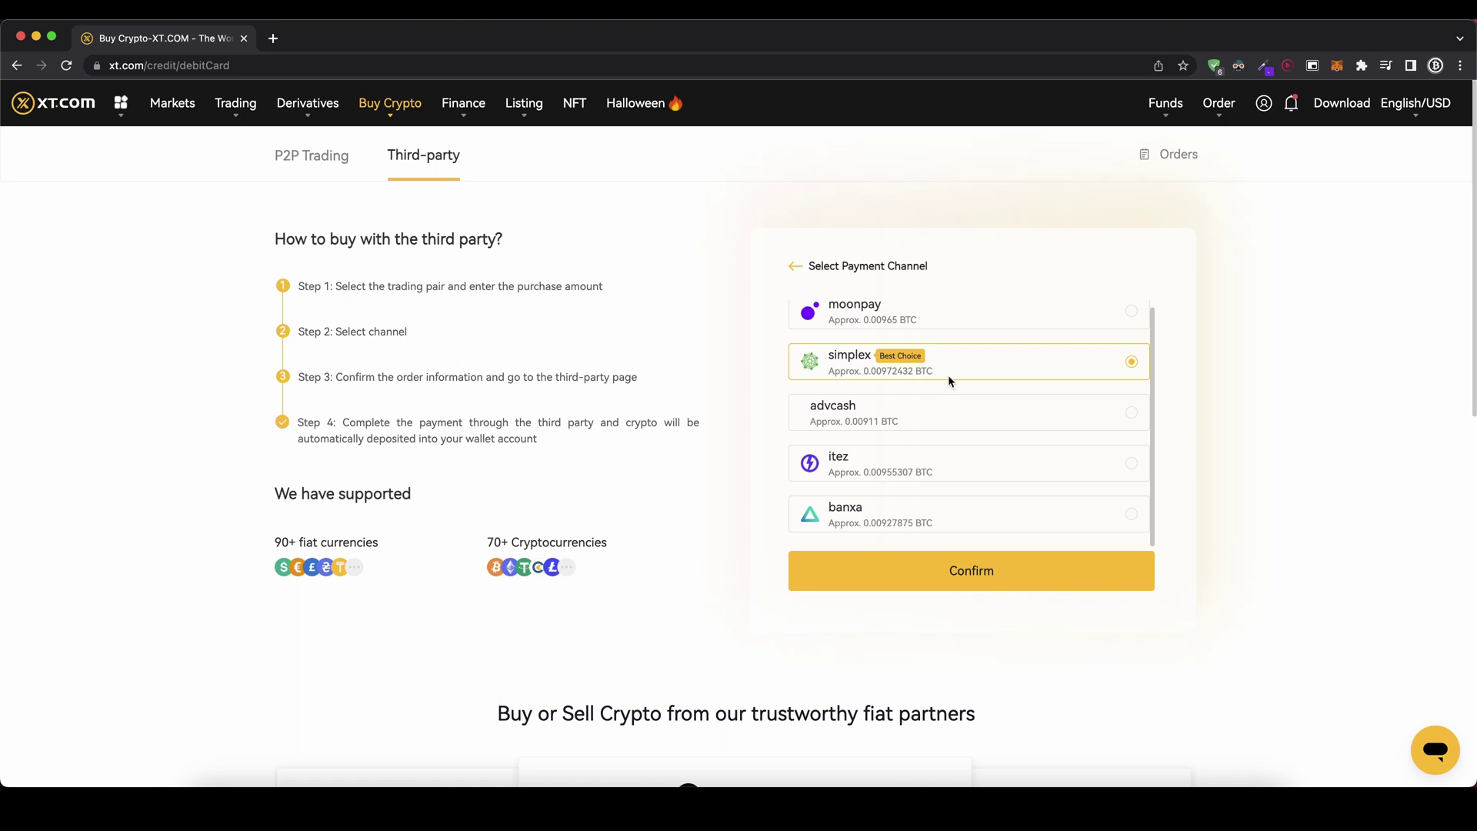
click(966, 575)
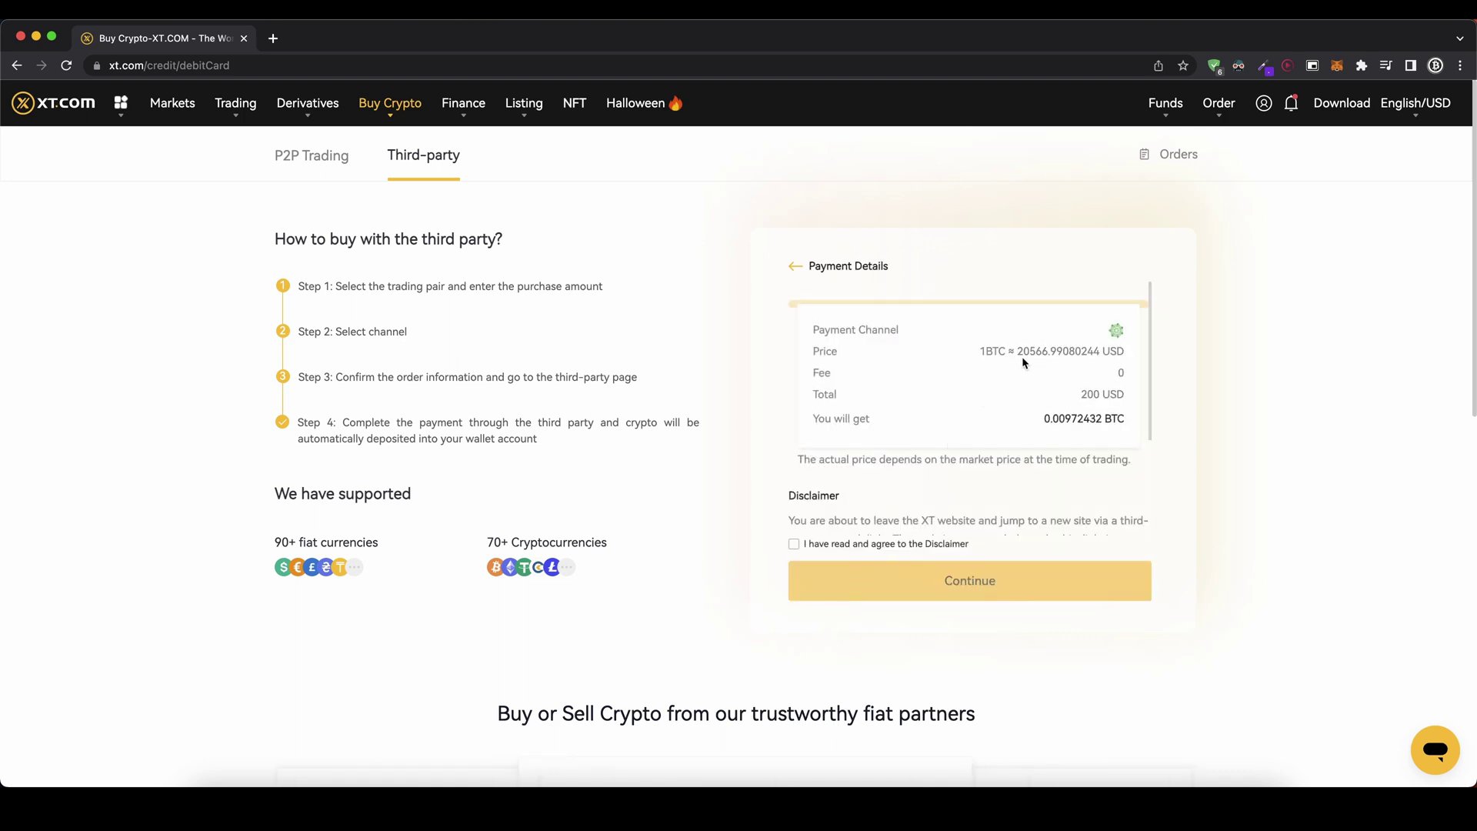
drag(1017, 356, 1094, 353)
click(1094, 353)
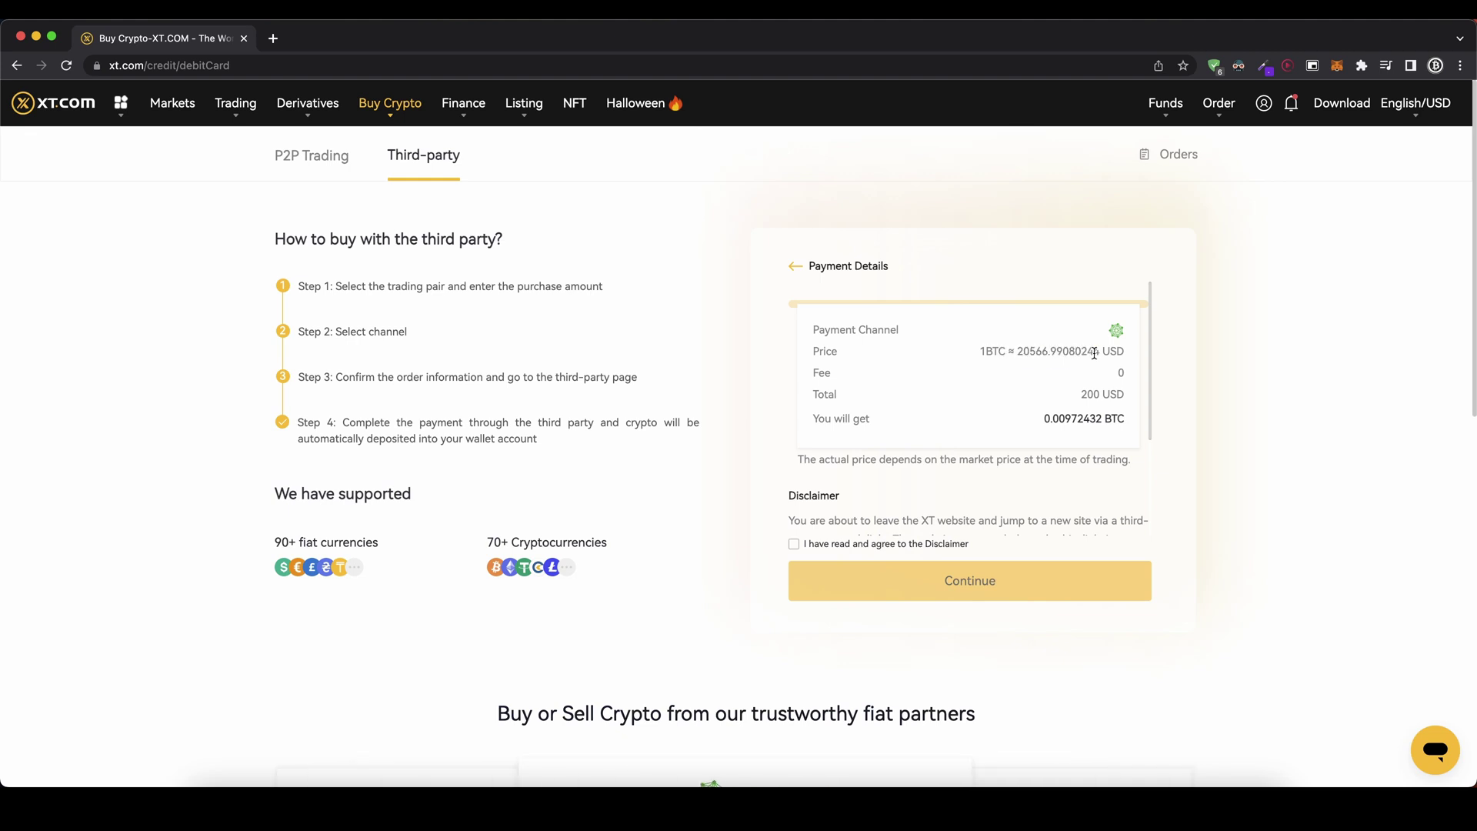
click(794, 544)
click(964, 569)
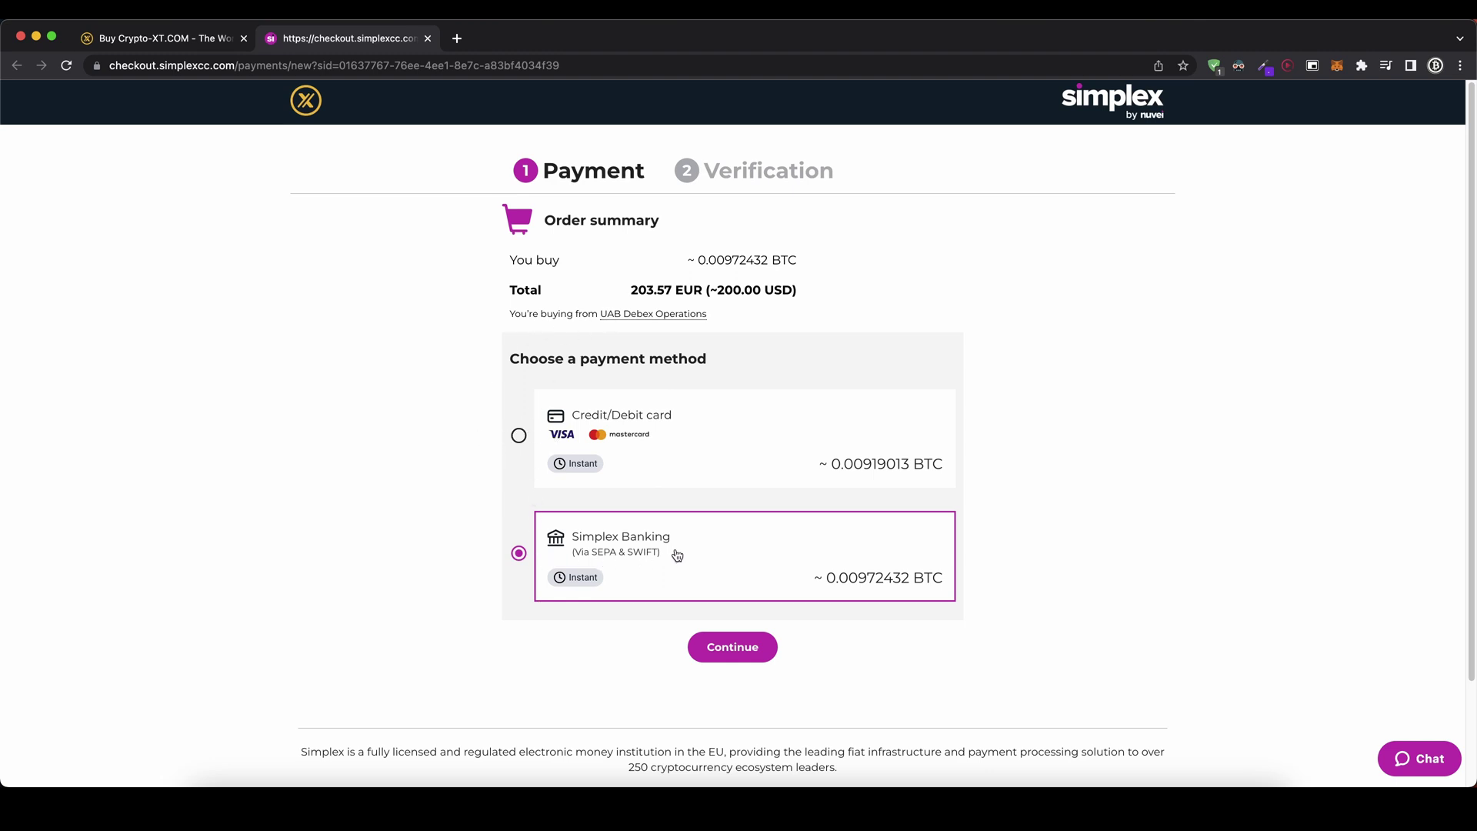
Choose Credit/Debit card at the Simplex checkout, review the card details form, and close the checkout without filling it in.
click(520, 436)
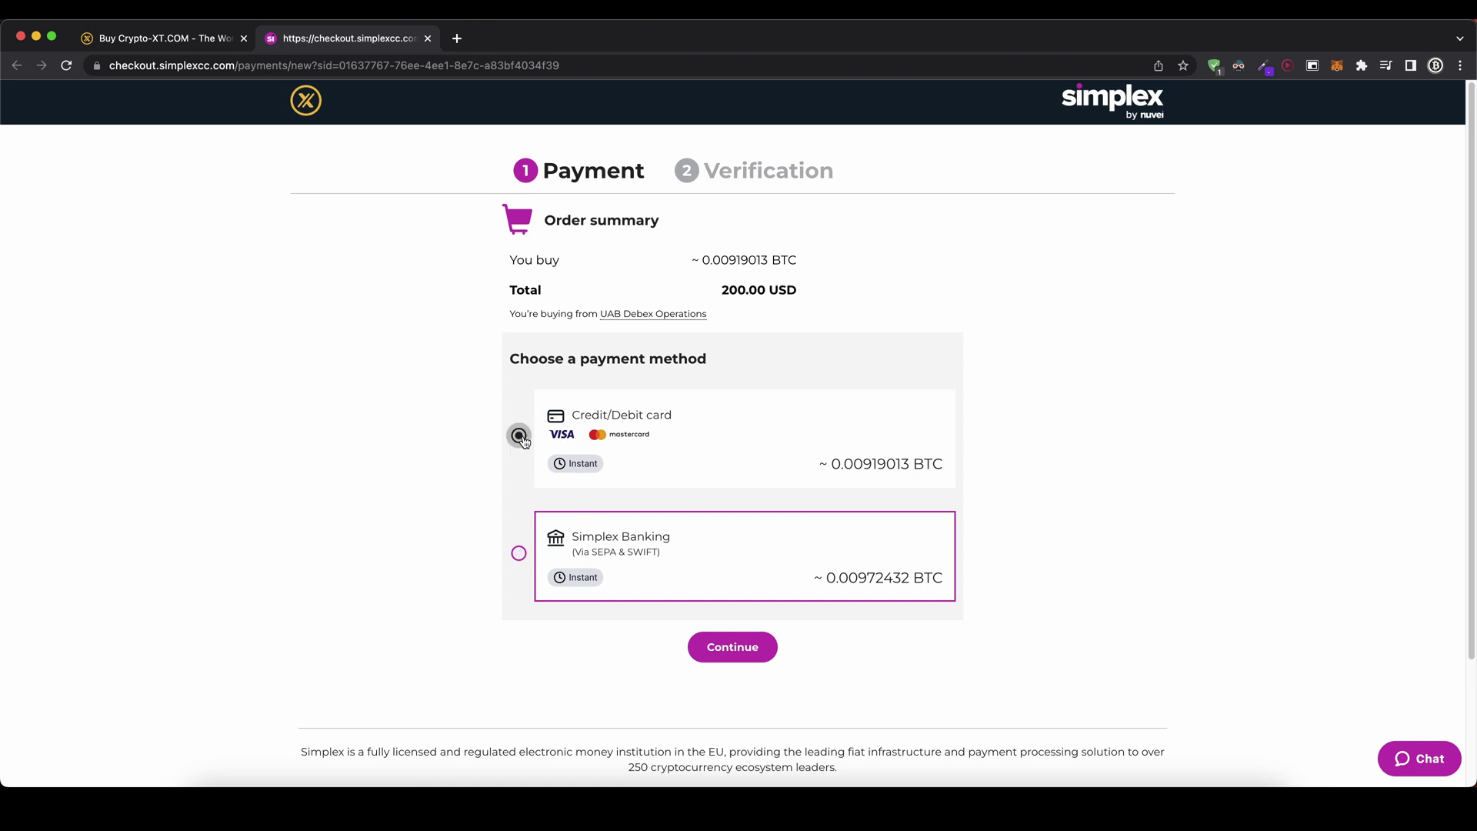
click(730, 648)
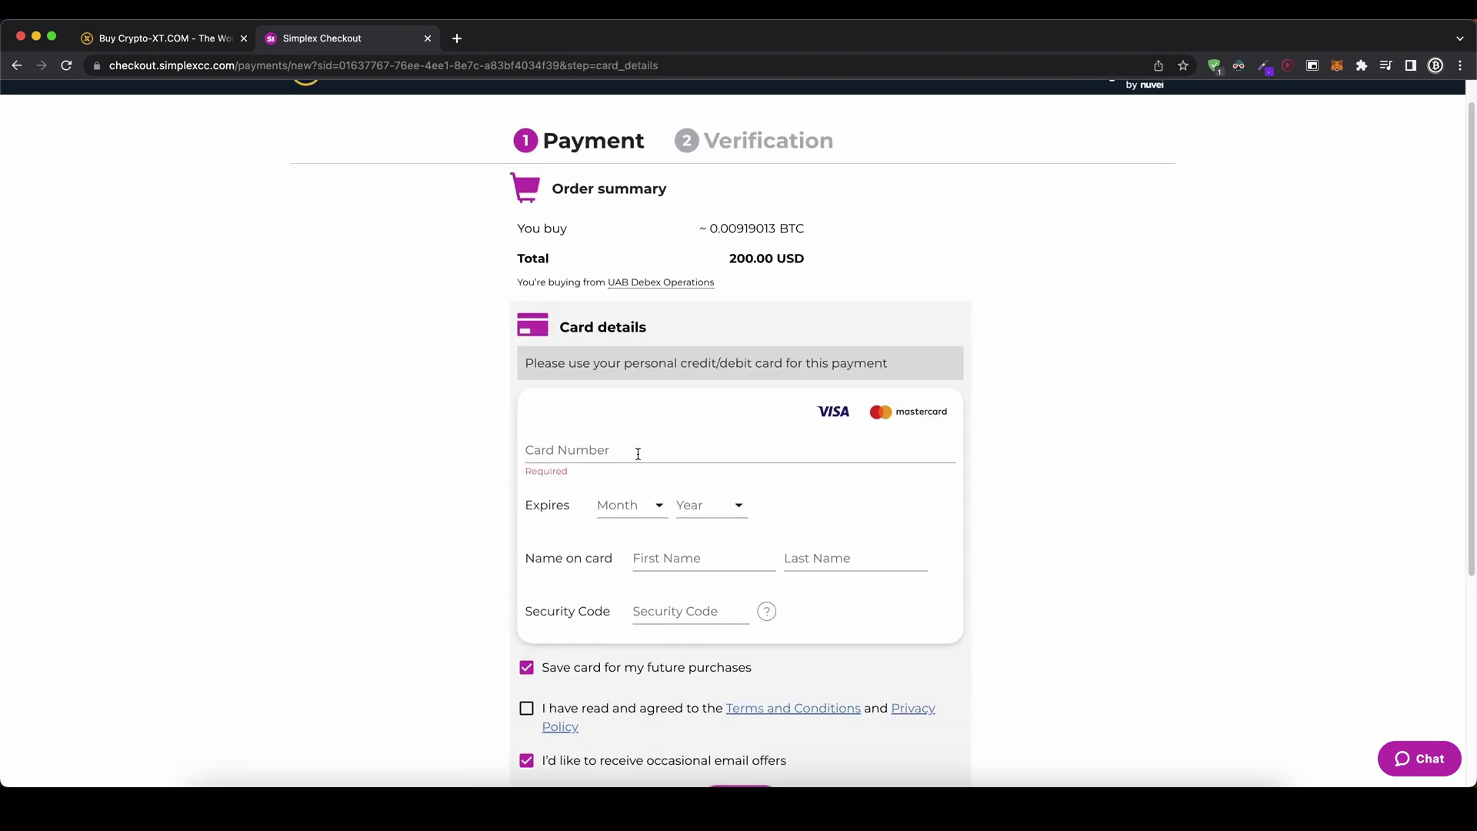
scroll(778, 537, down, 2)
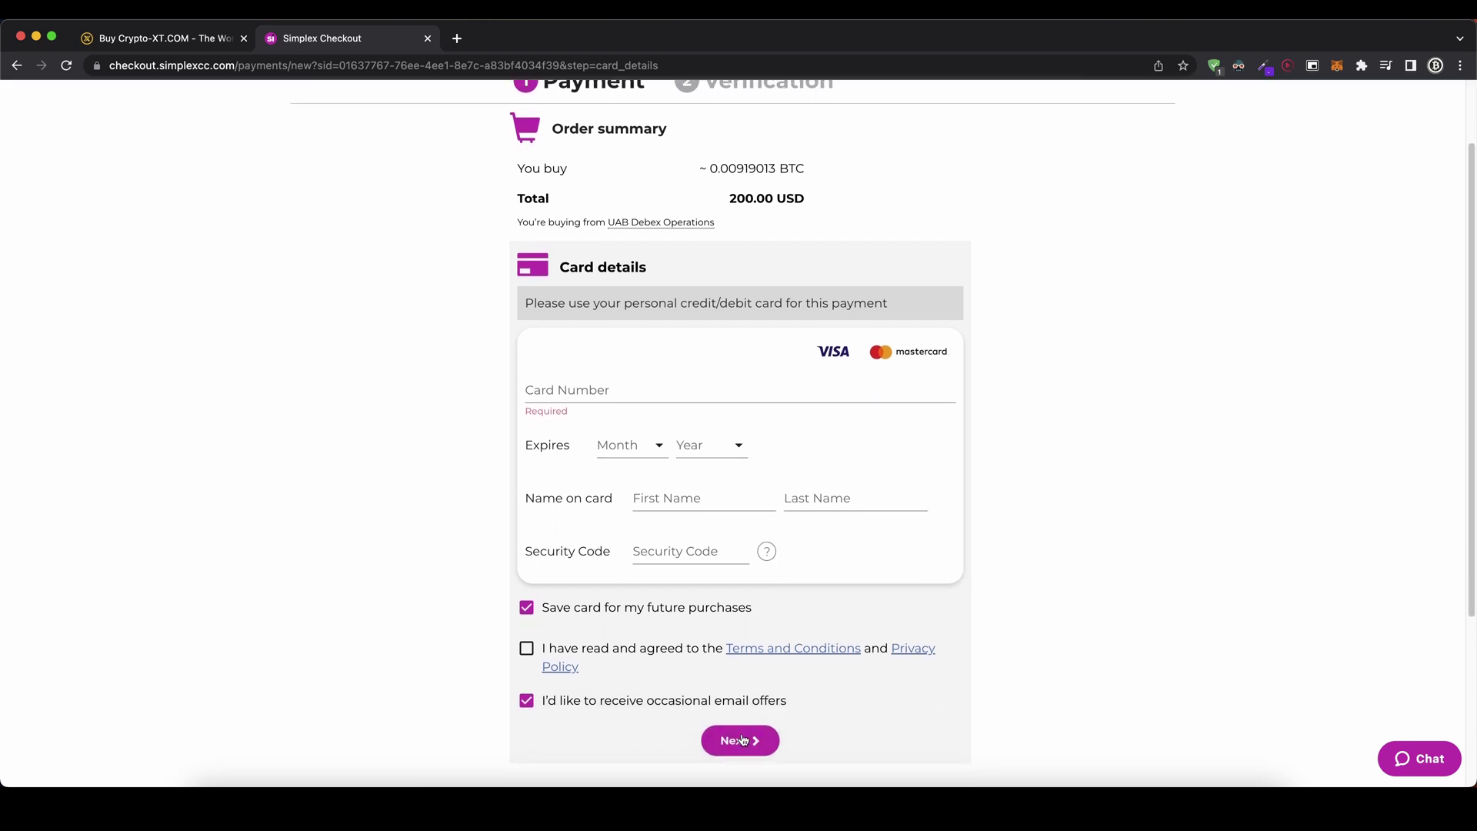
scroll(900, 455, up, 2)
click(428, 37)
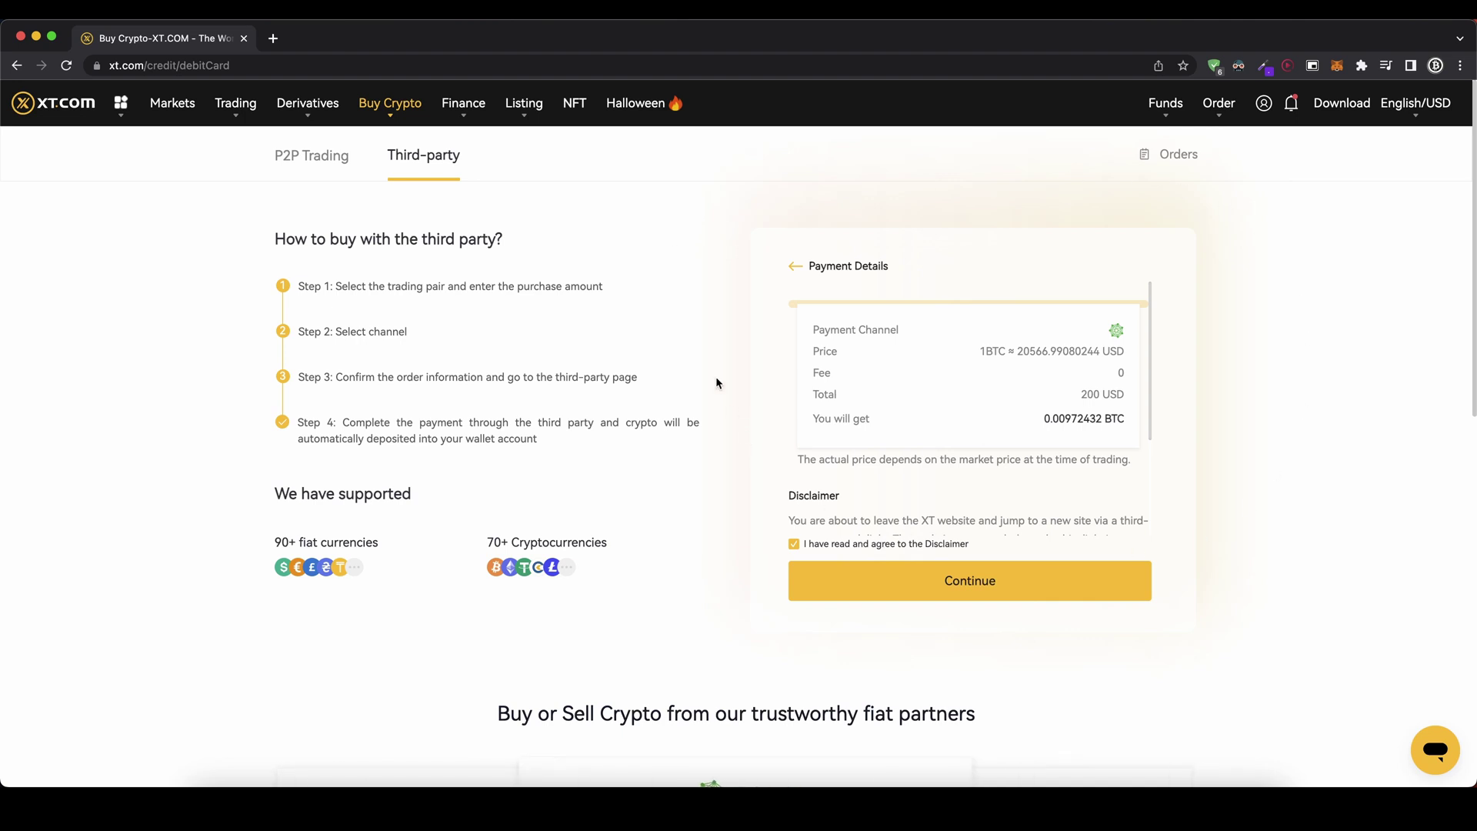
Open the funds overview and go into the spot account to check the available USDT balance.
mouse_move(1165, 104)
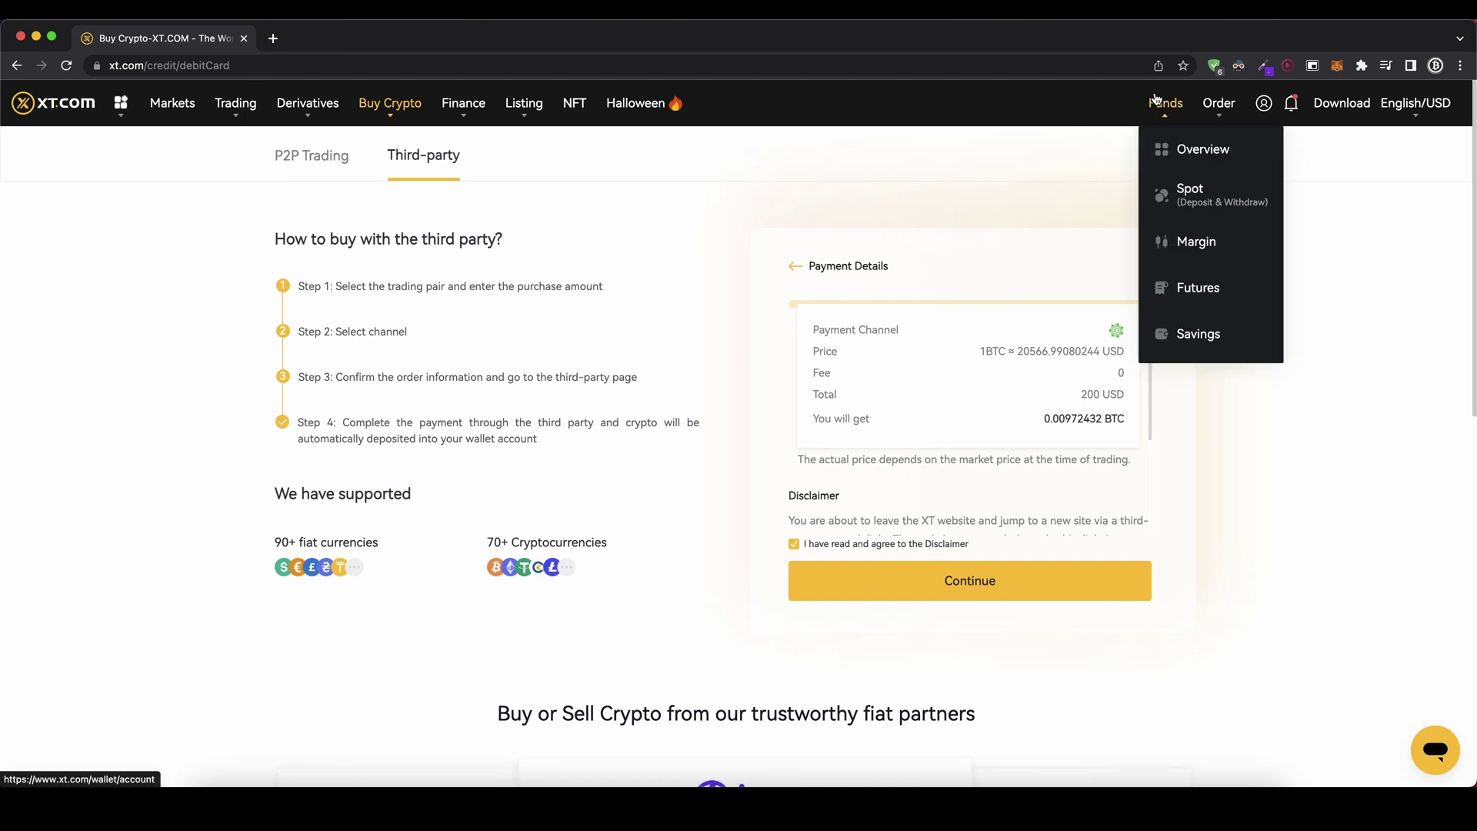
click(1180, 150)
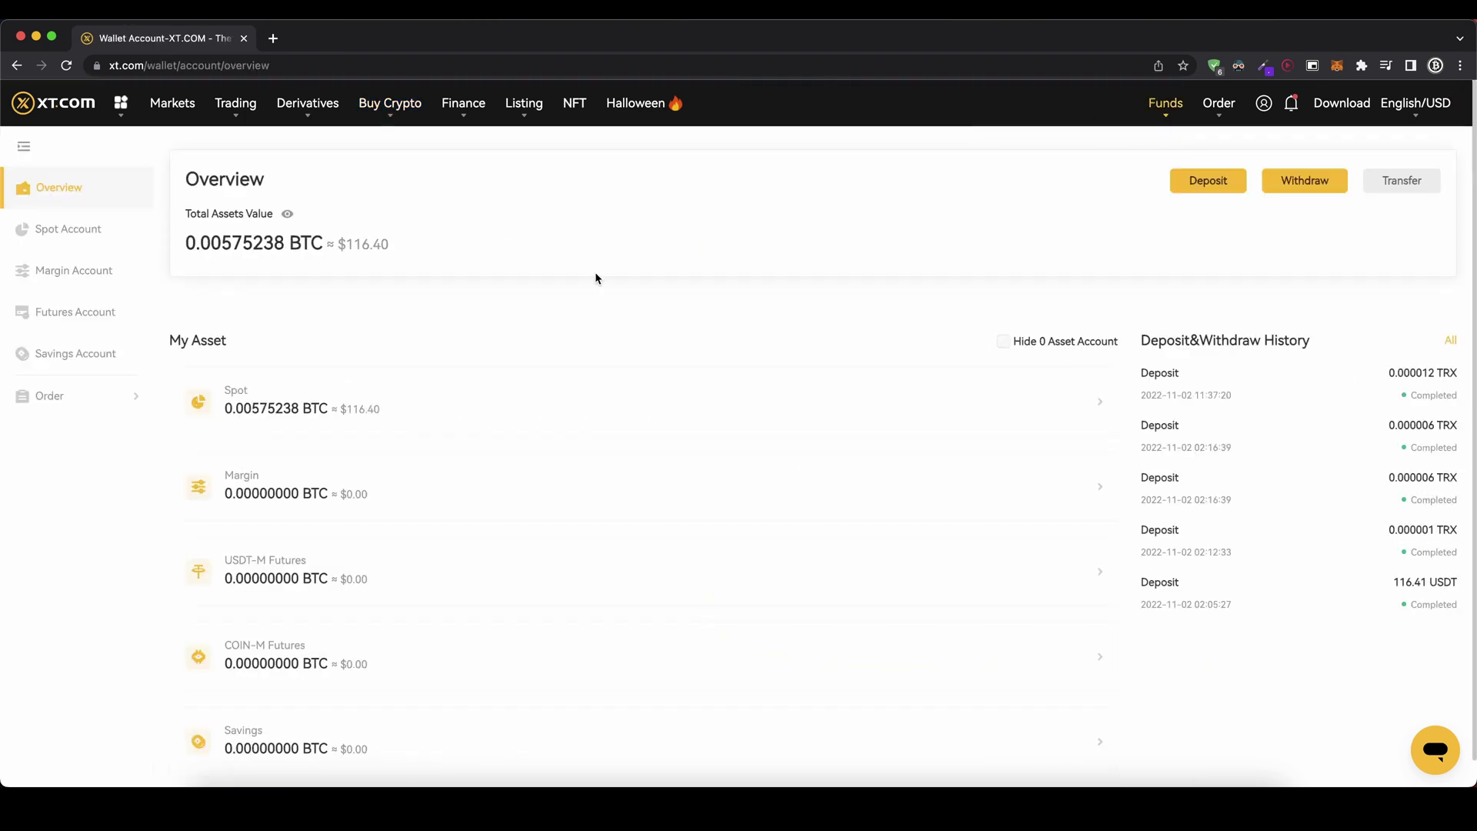
click(283, 395)
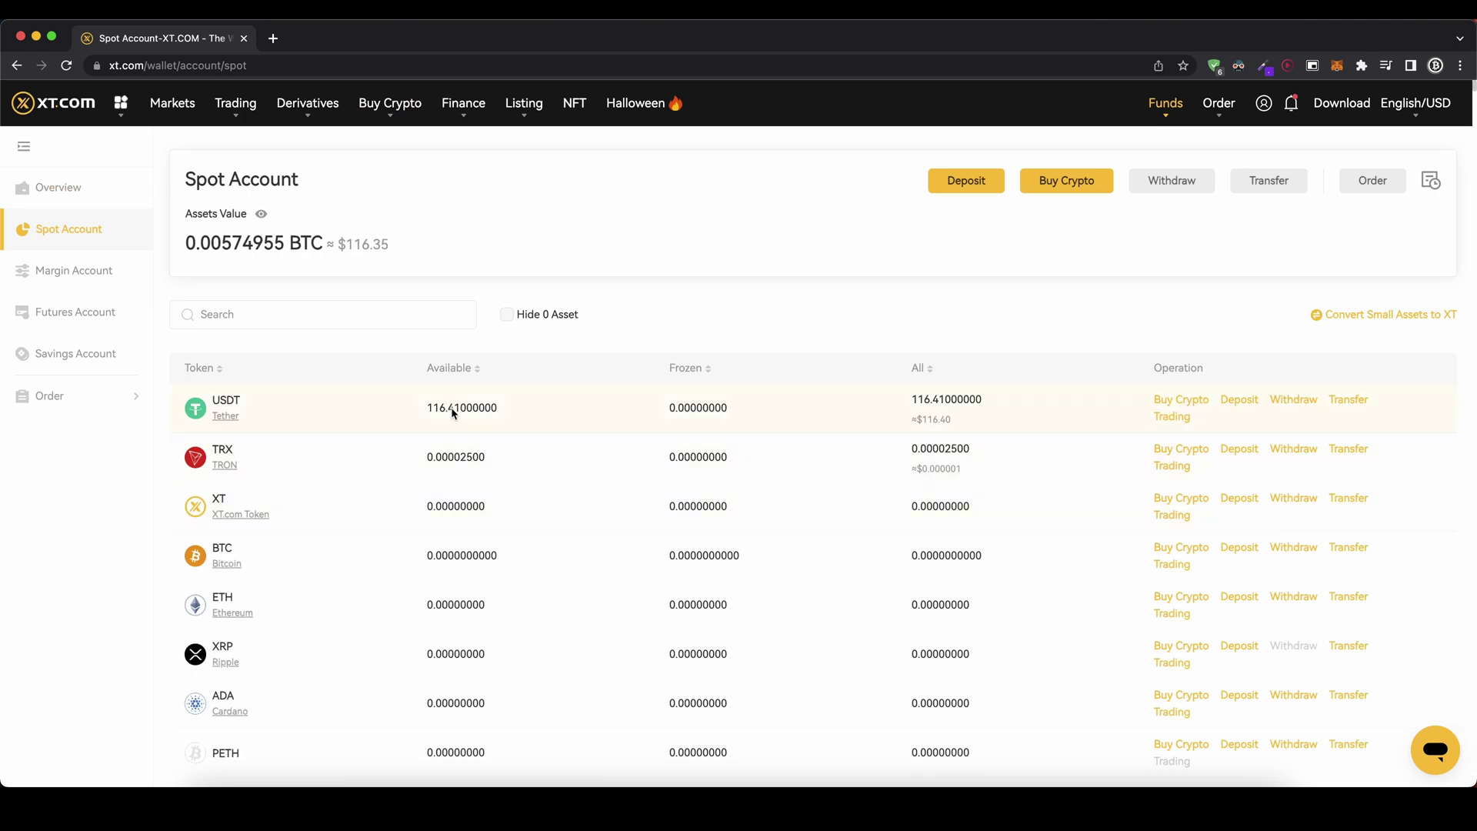
drag(429, 407, 533, 416)
click(532, 409)
Open the markets page and look through the USDT spot trading pairs with their prices and changes.
click(187, 113)
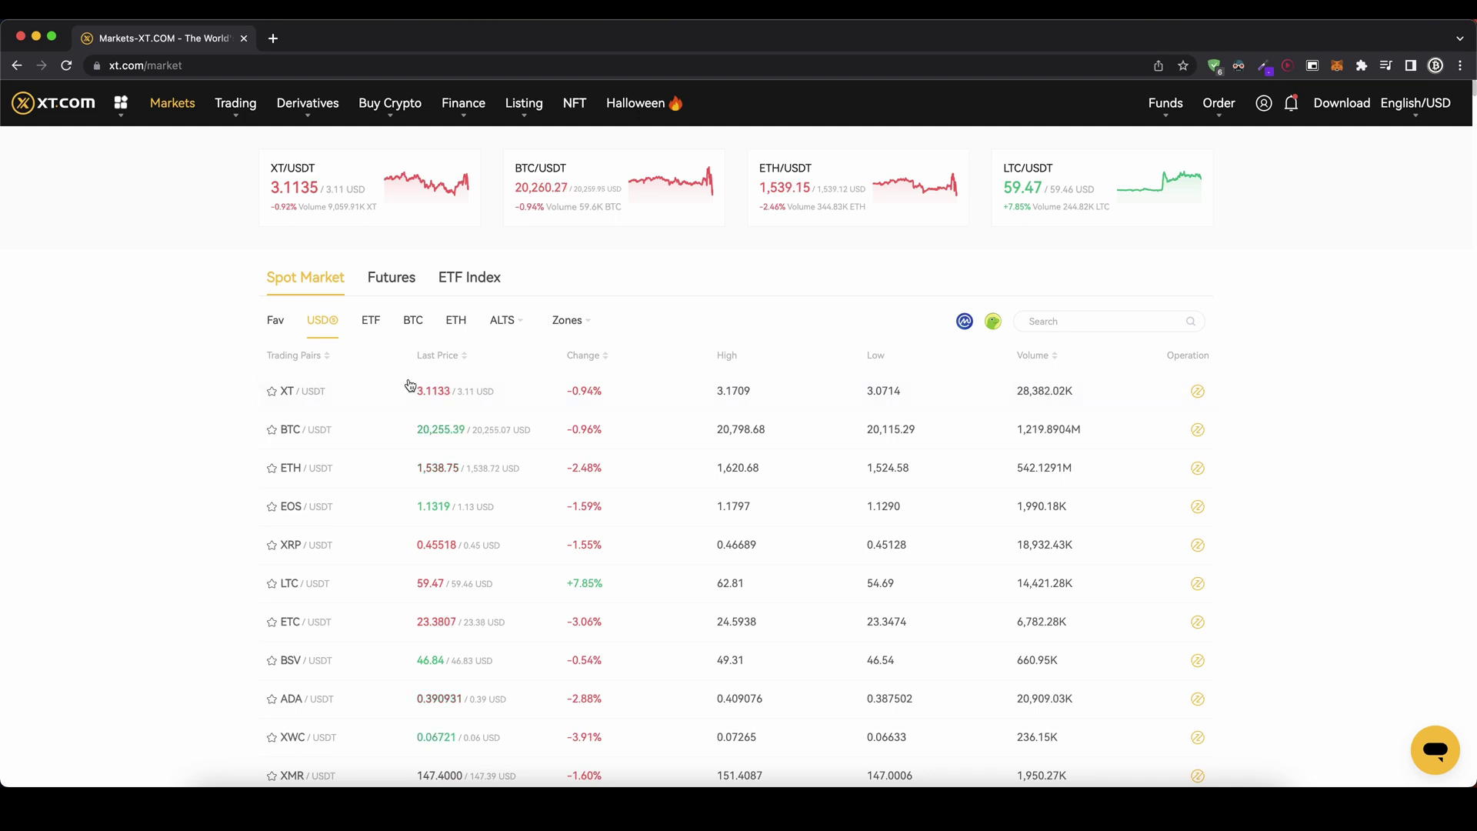
scroll(389, 419, down, 1)
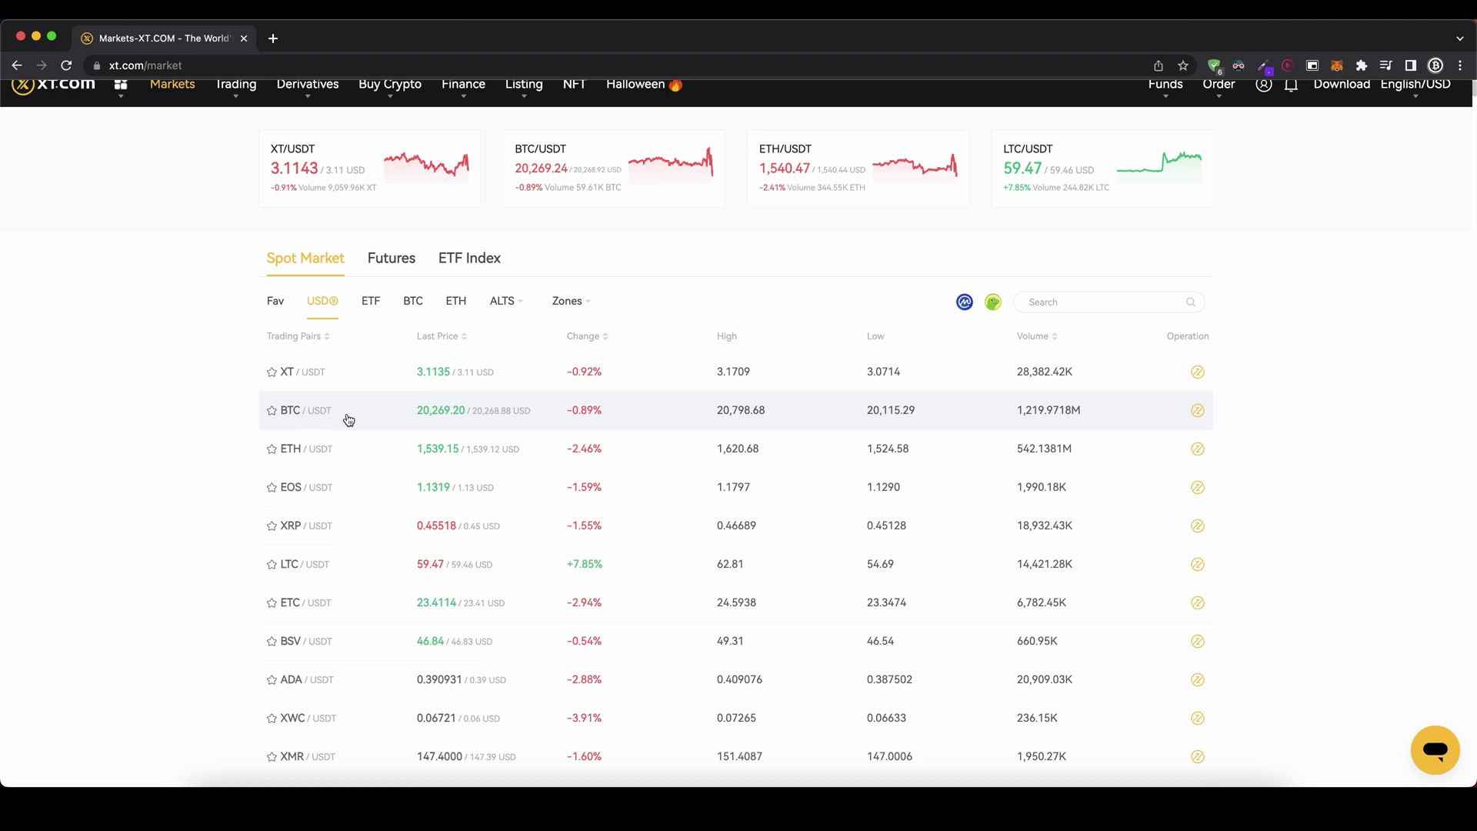
scroll(348, 420, down, 2)
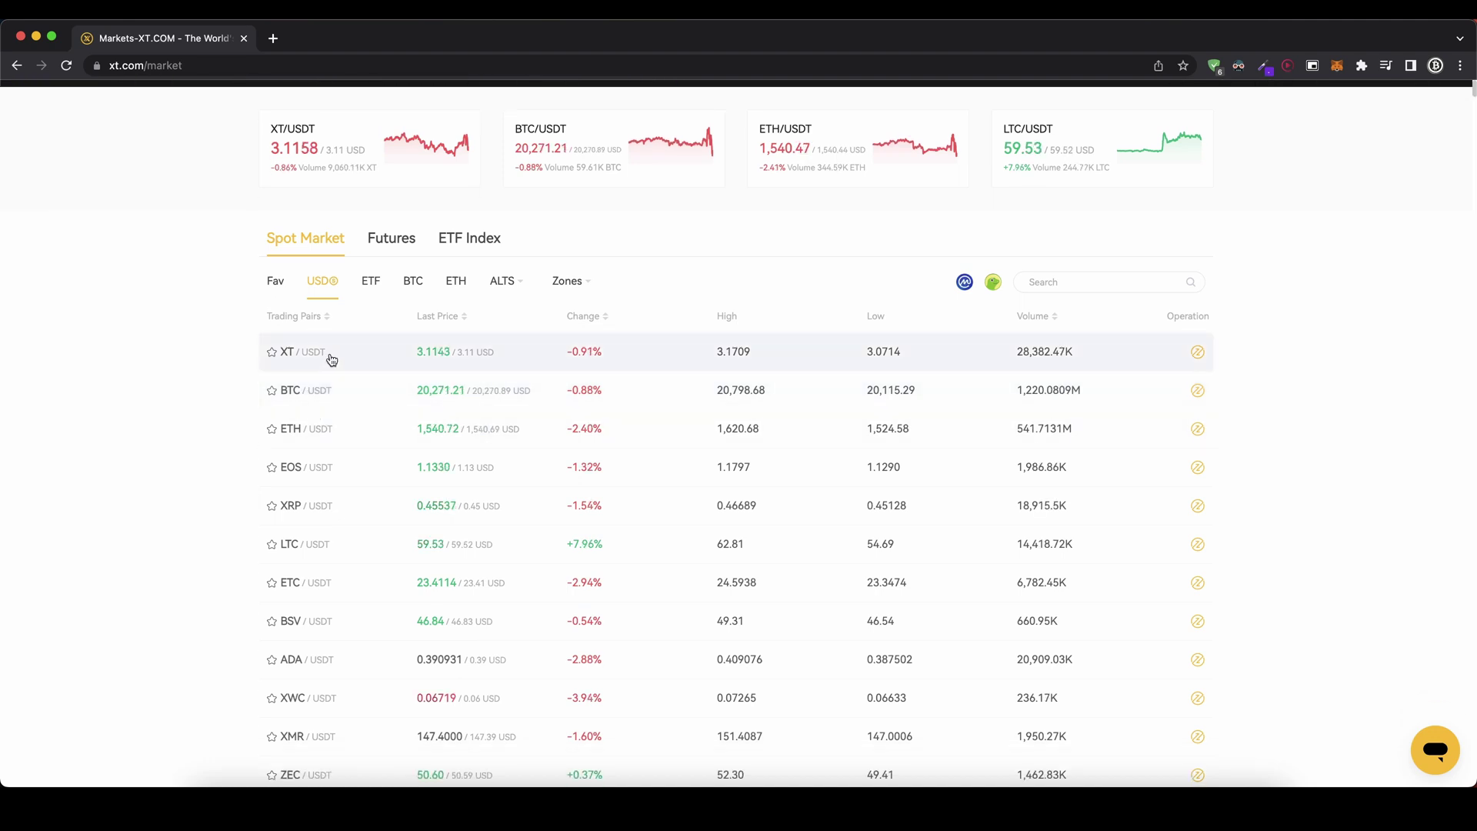
scroll(320, 425, down, 1)
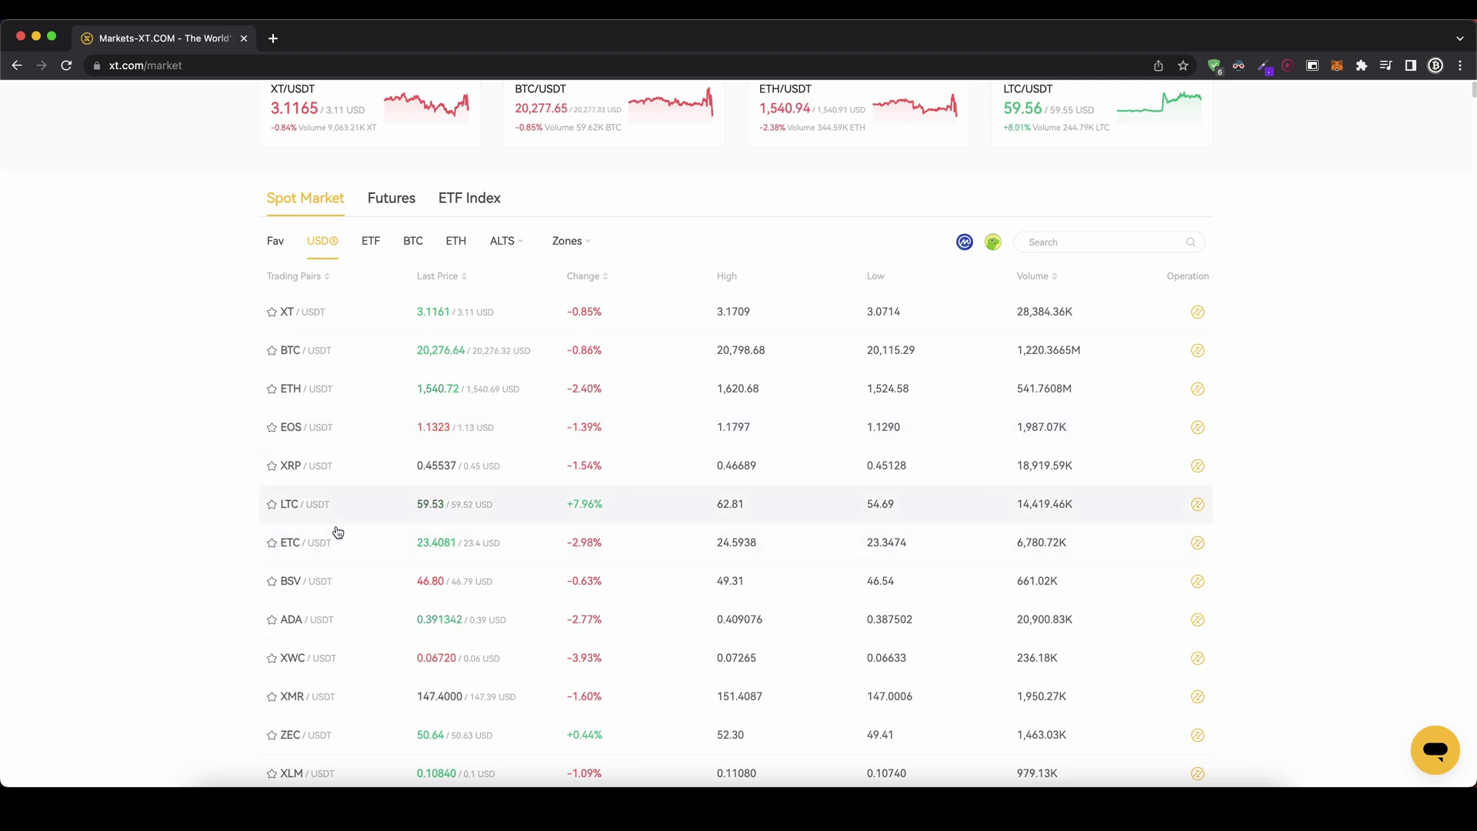
scroll(289, 538, down, 8)
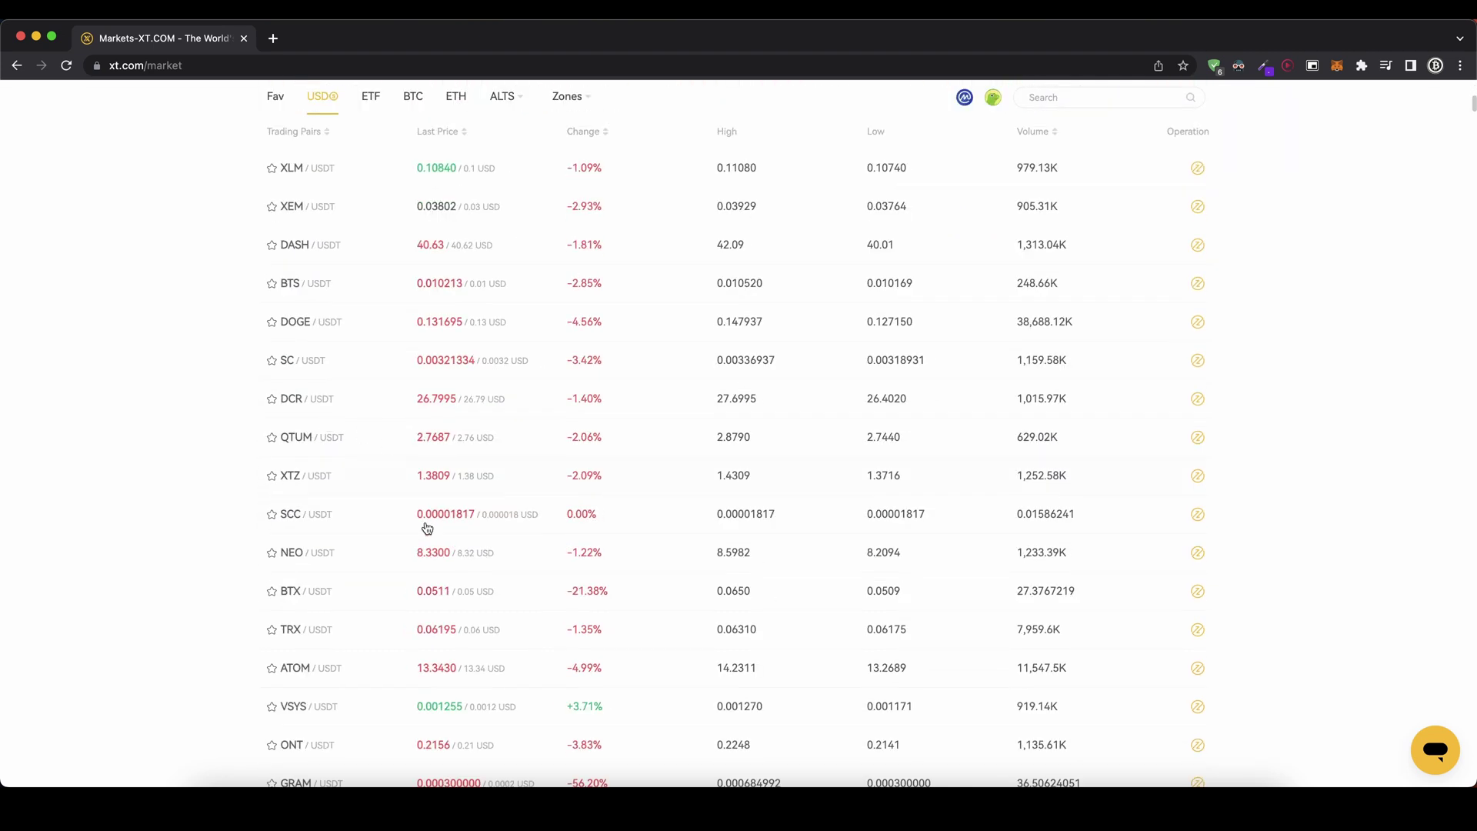
scroll(343, 620, down, 2)
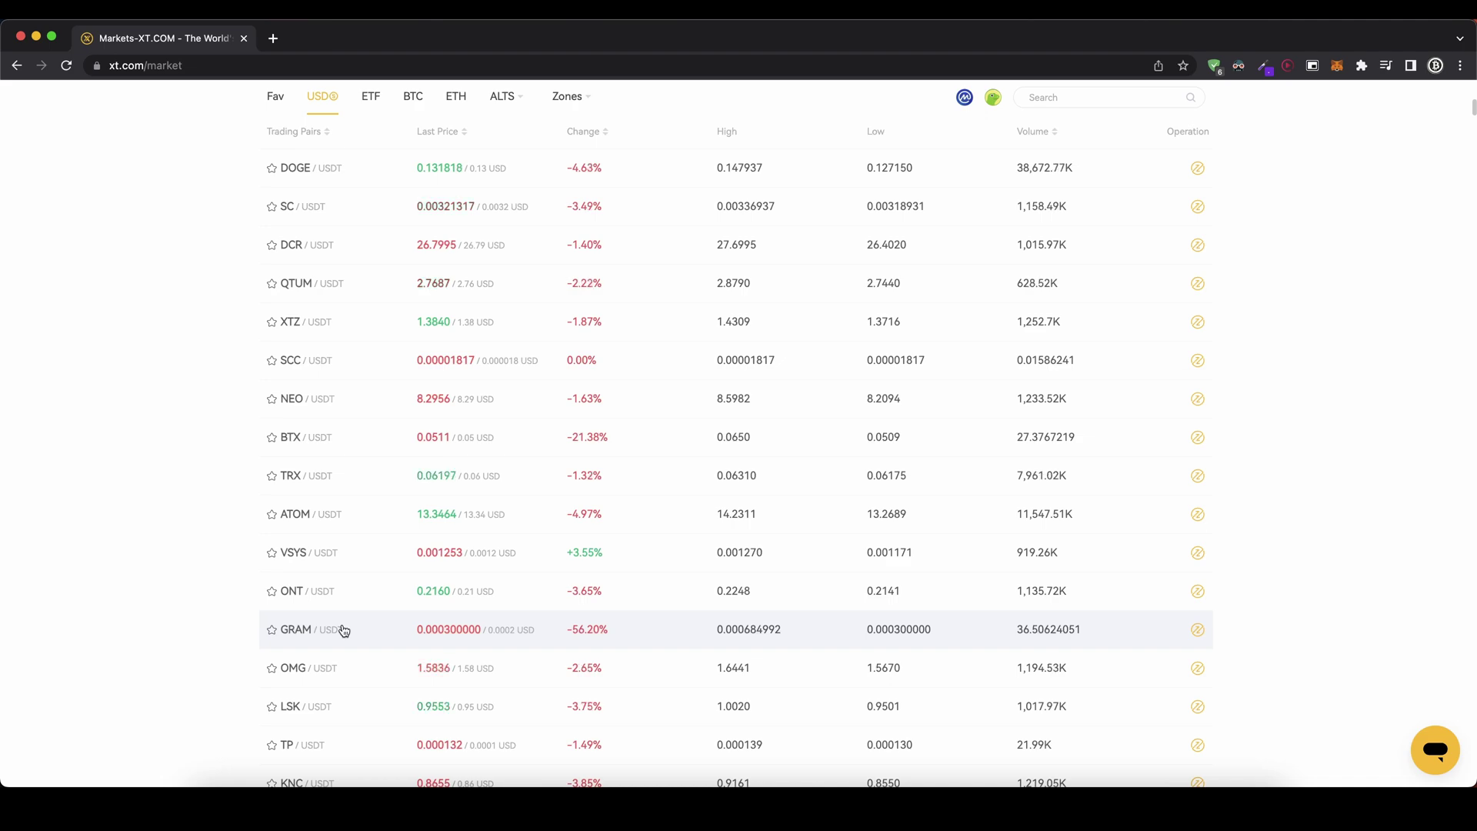
scroll(343, 631, up, 8)
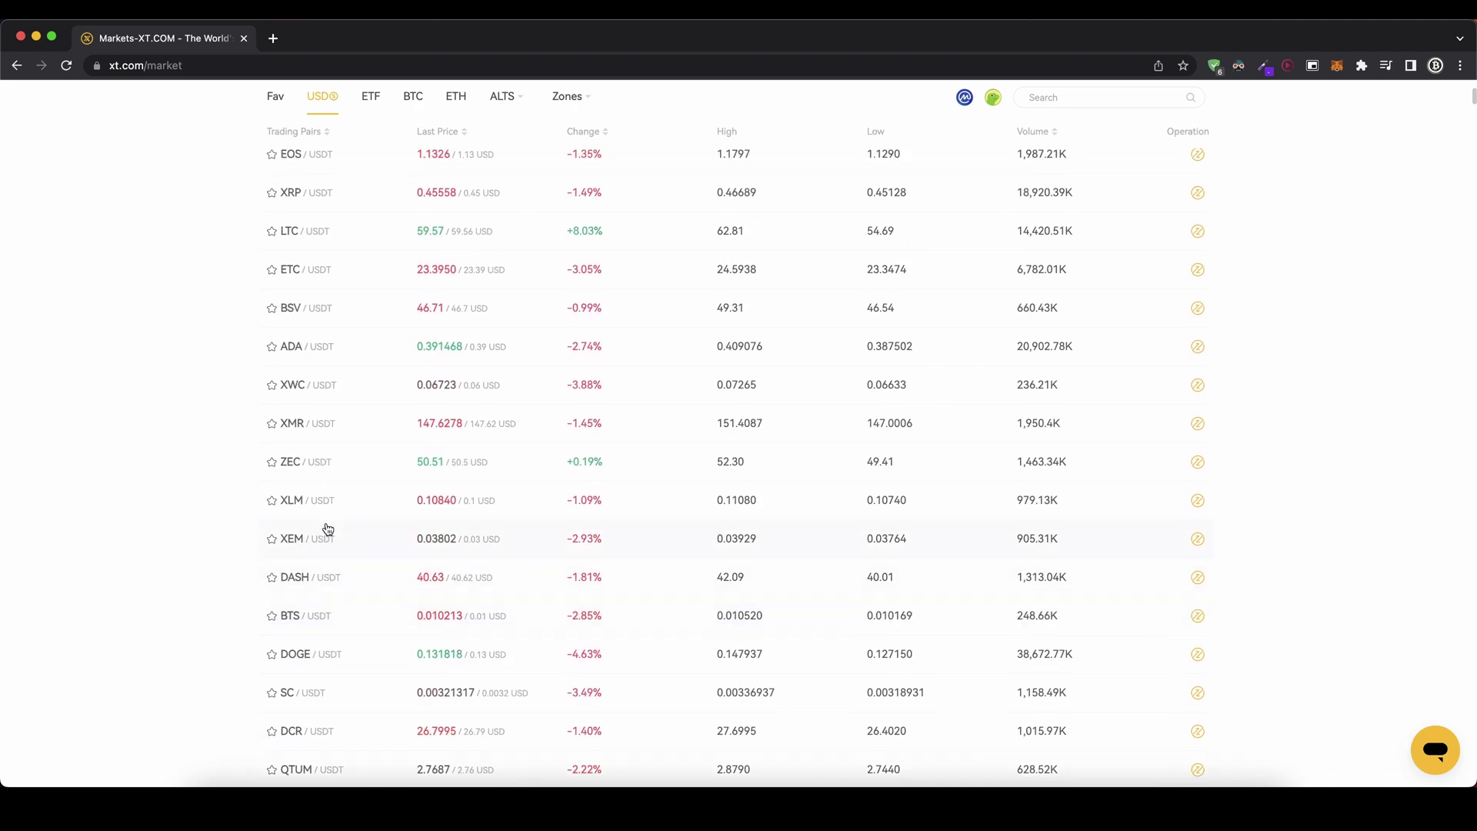
scroll(327, 524, up, 3)
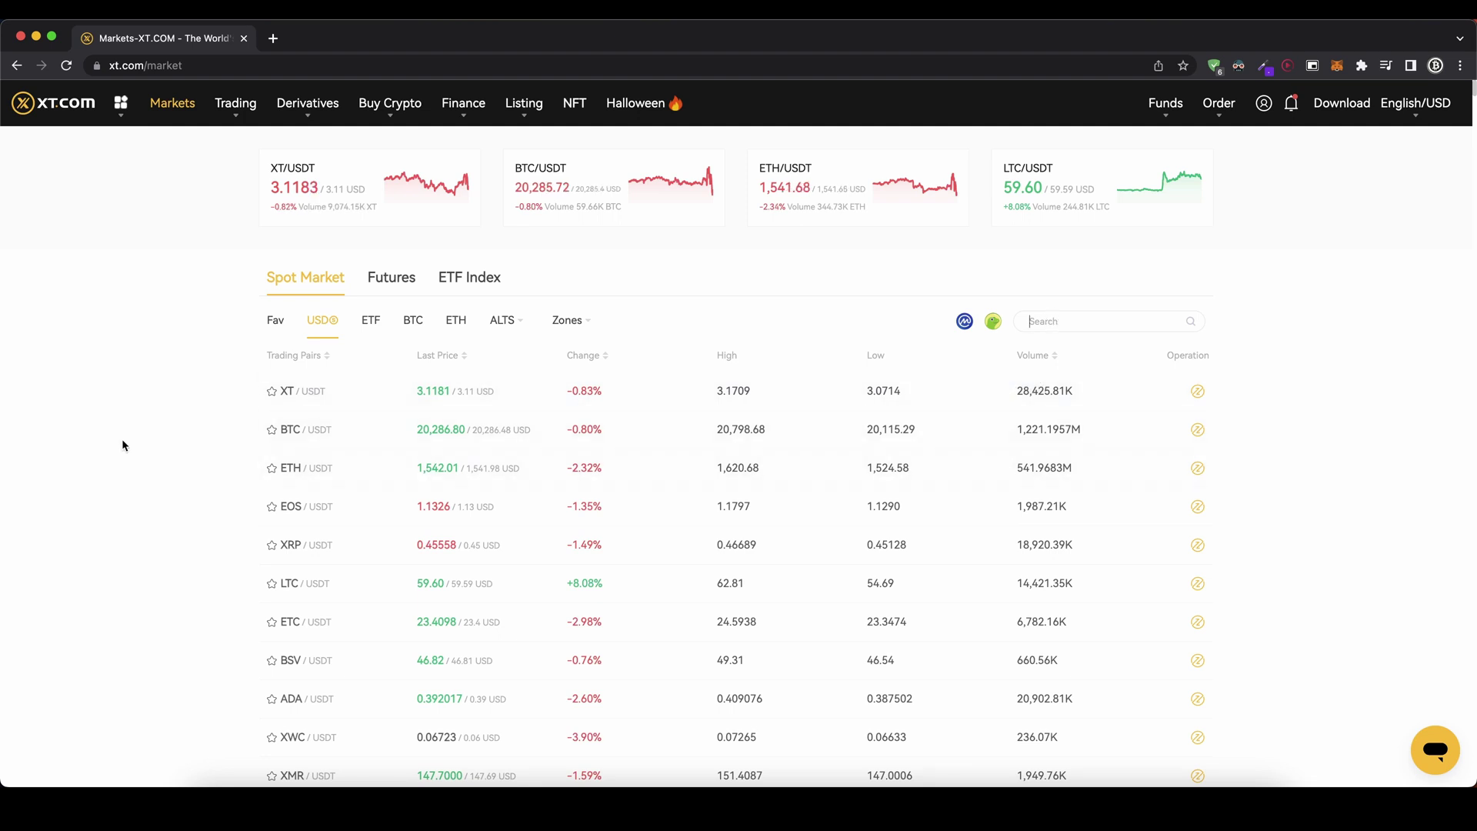
Open the ETH/USDT spot trading page and remove the volume indicator from its price chart.
click(390, 466)
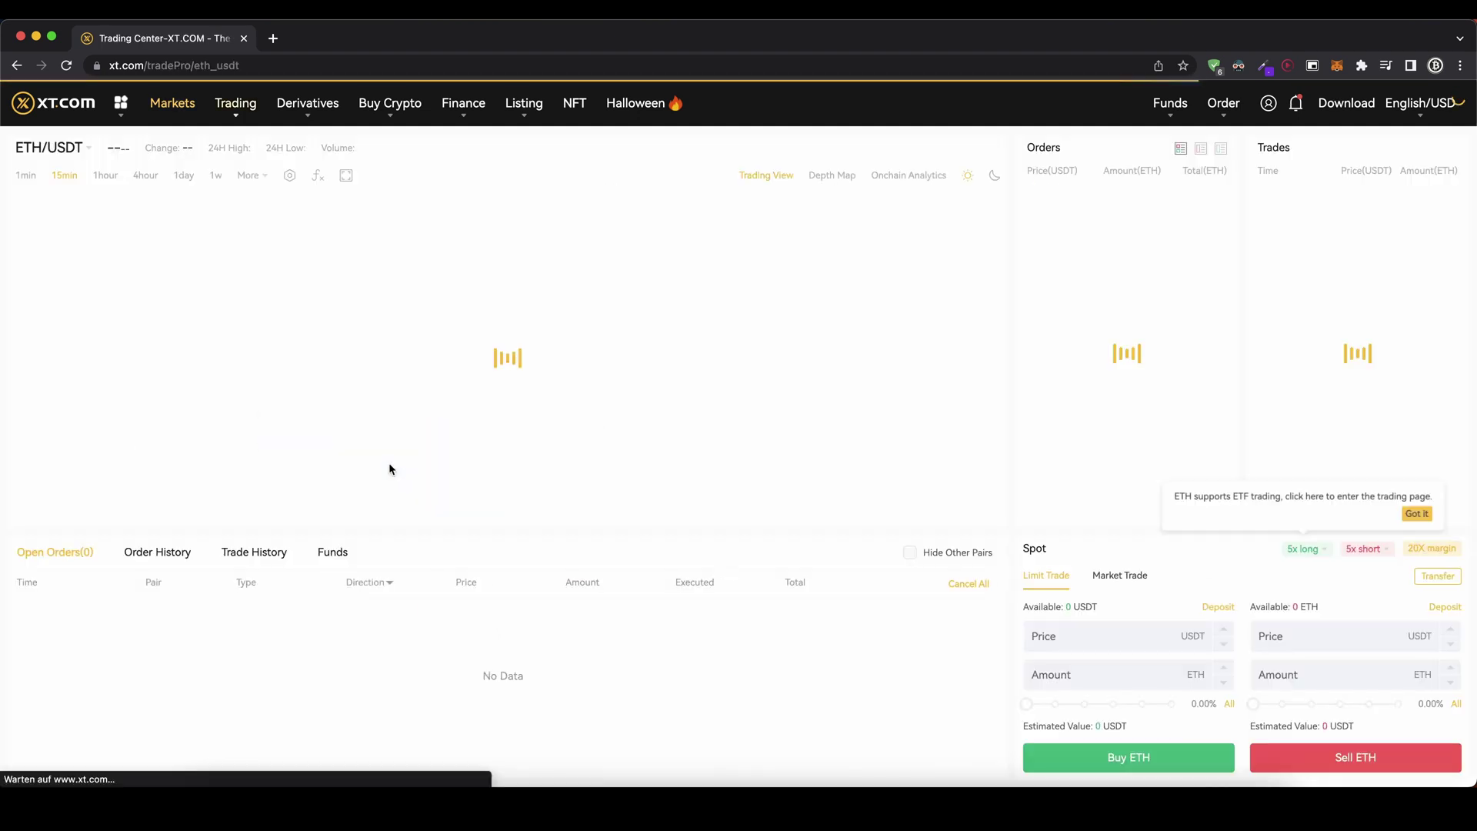
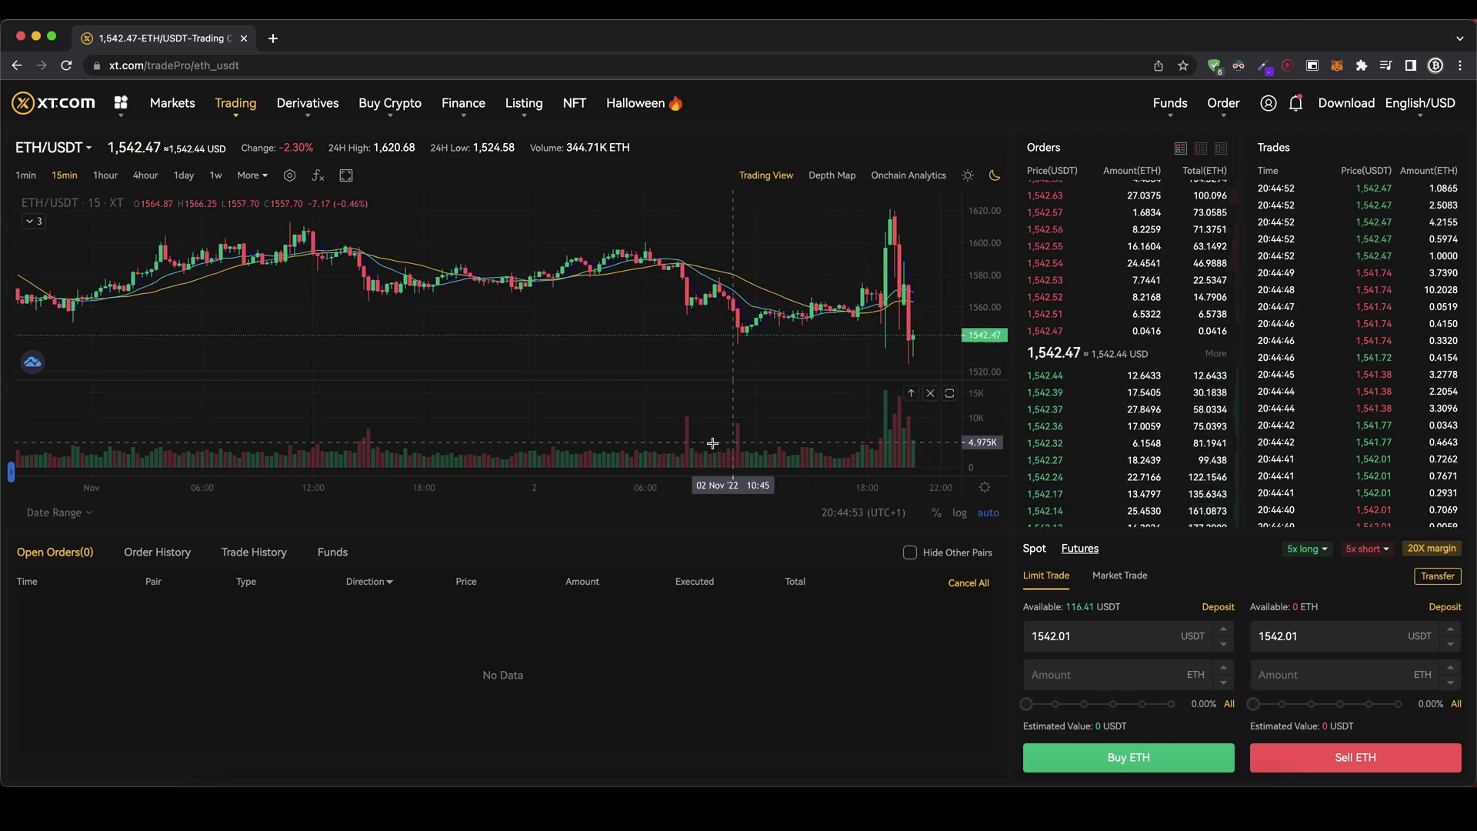
click(930, 393)
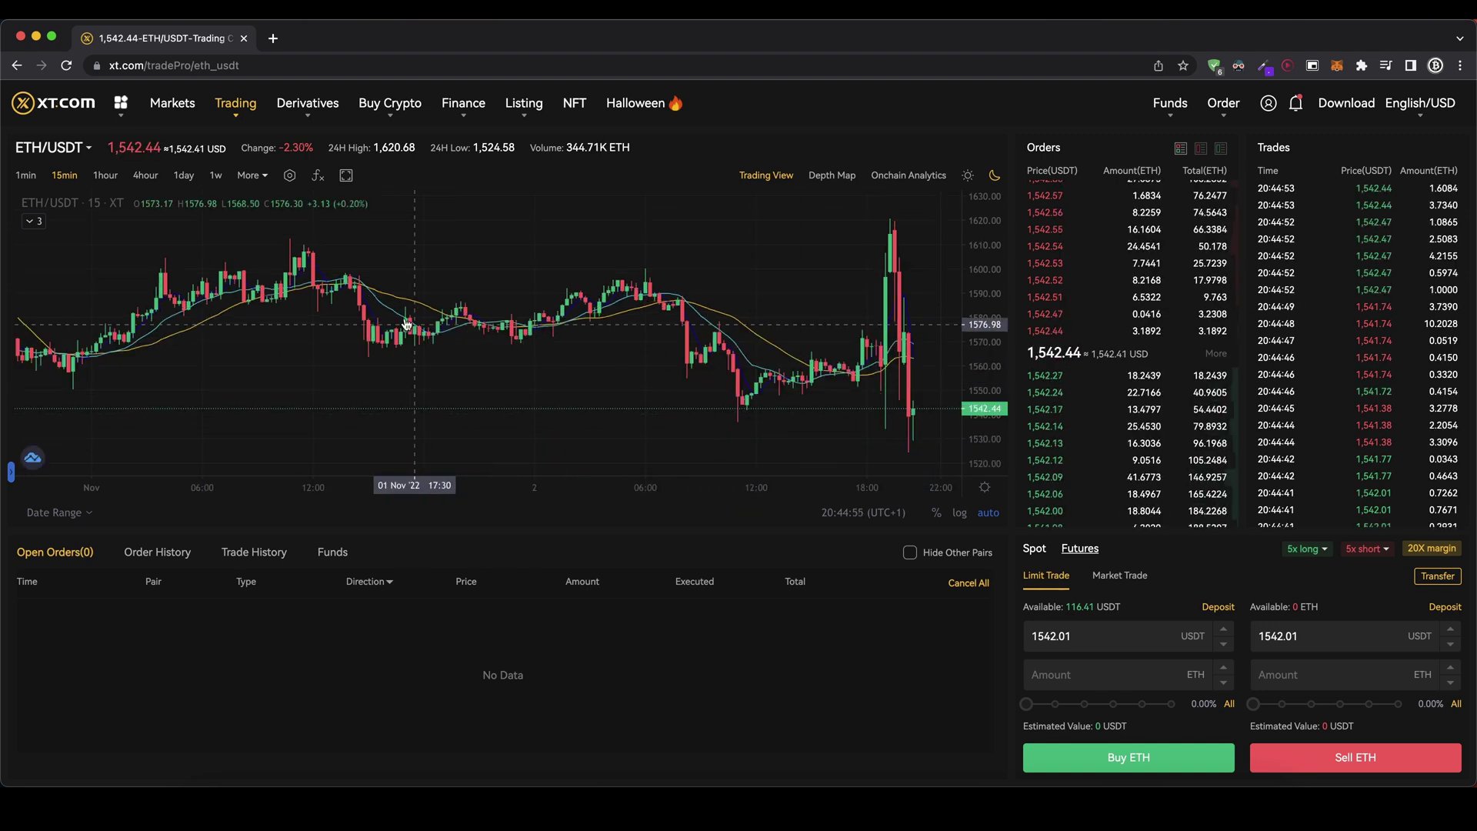
Remove the MA 5, MA 15 and MA 30 moving averages from the ETH/USDT price chart.
click(37, 223)
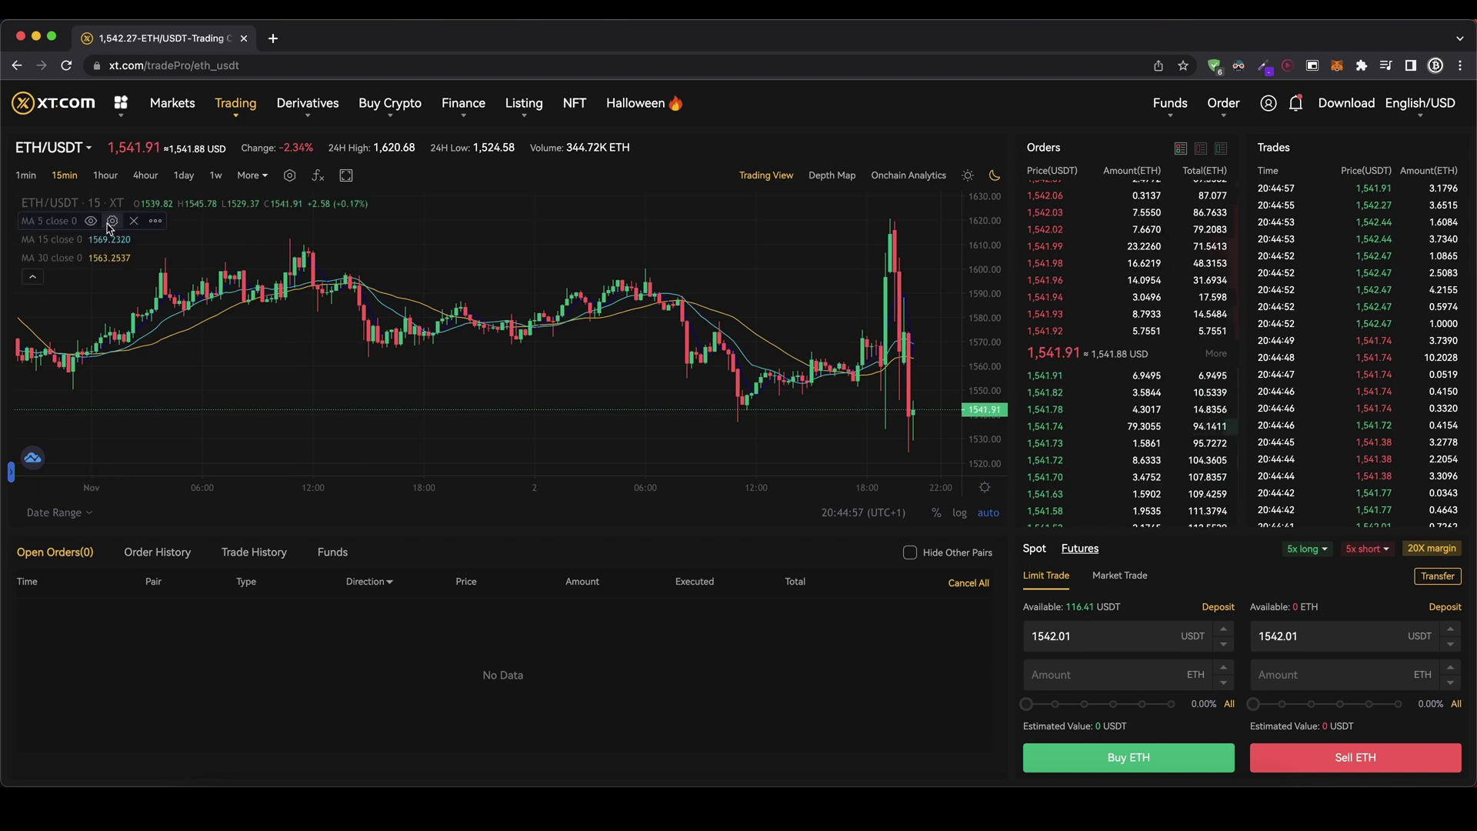
click(134, 221)
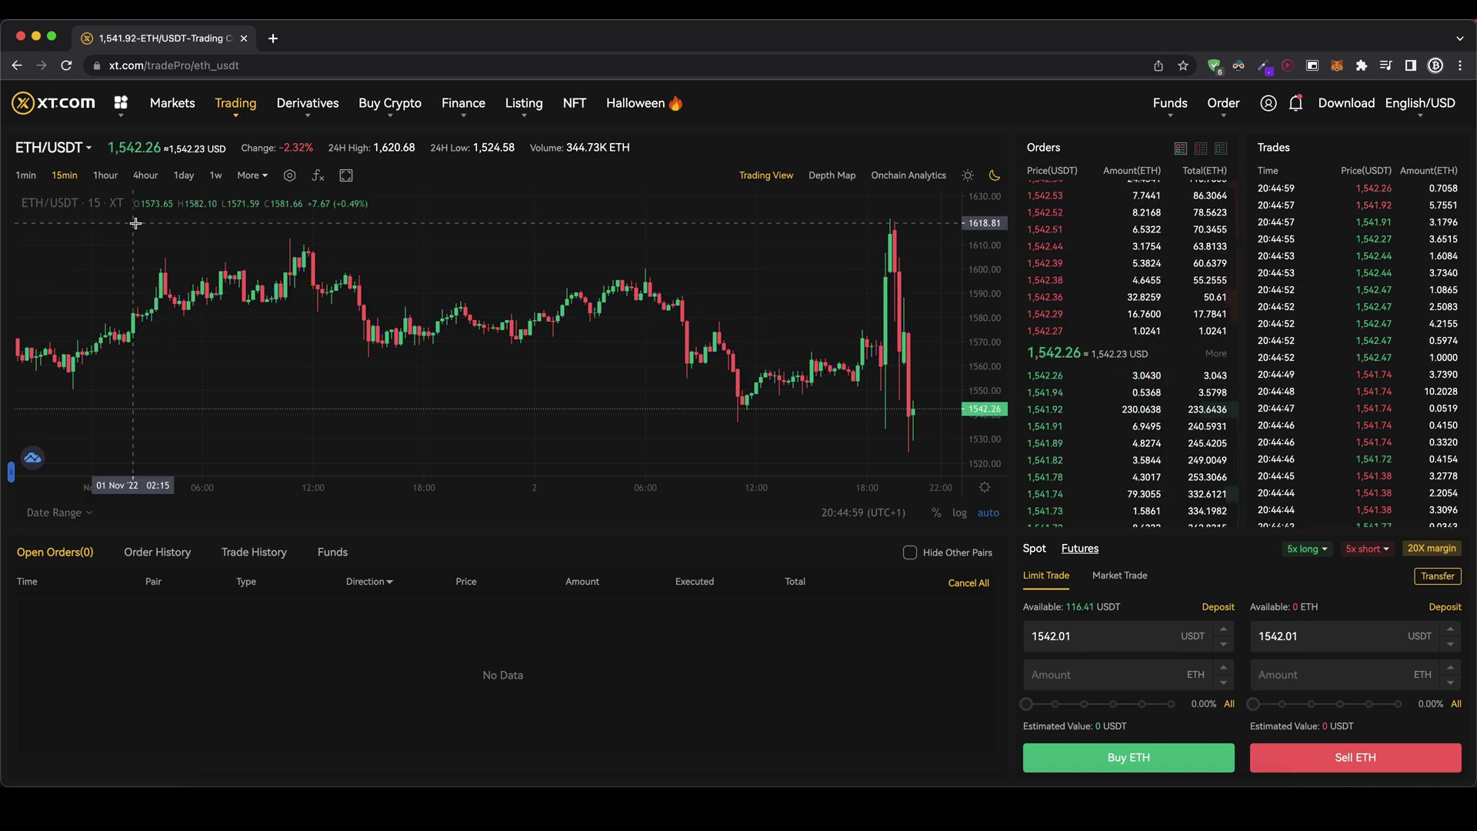
scroll(498, 307, right, 5)
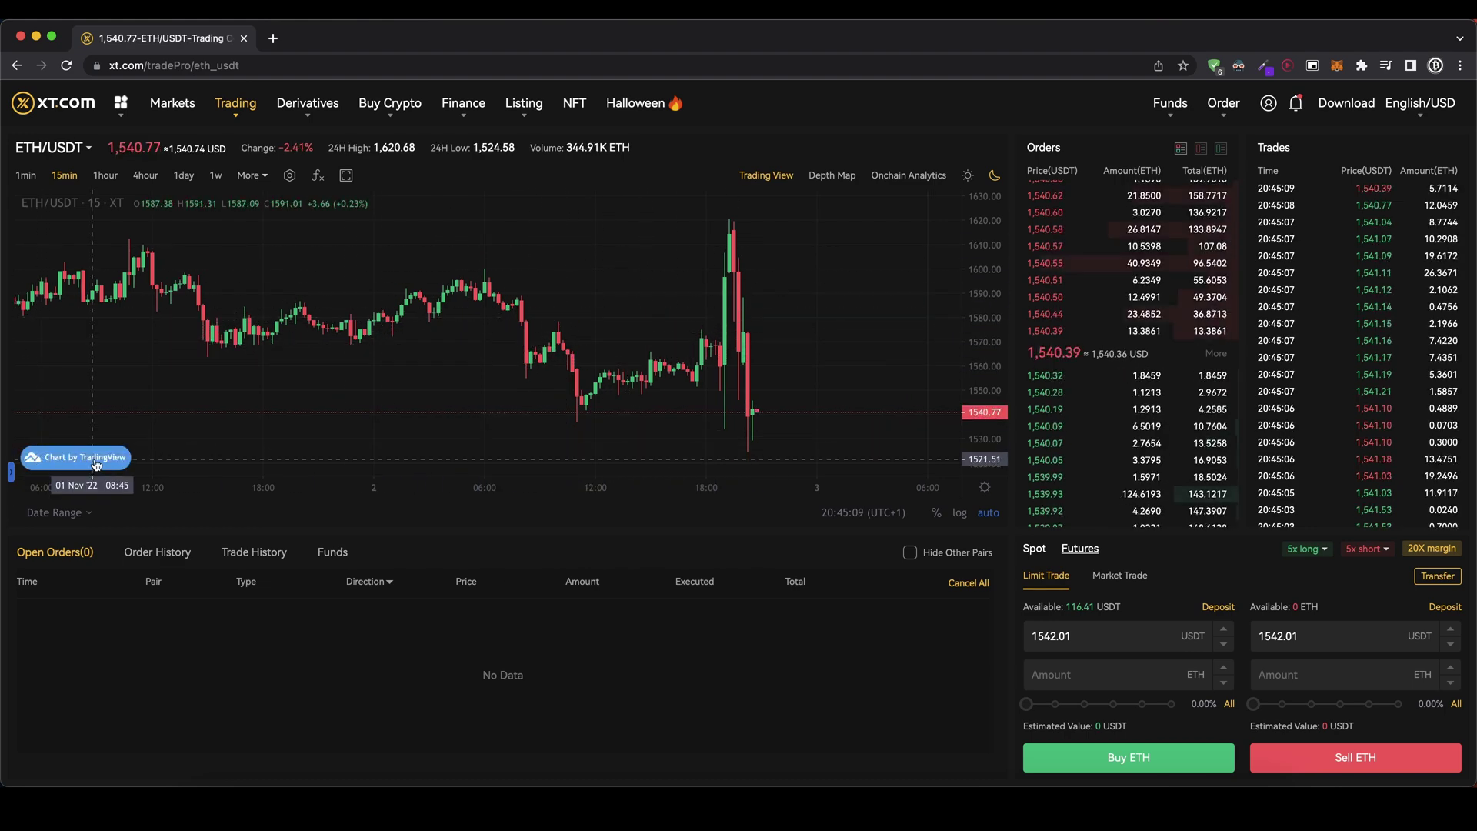
Show the chart's drawing tools and sketch two freehand brush strokes over the ETH/USDT candles.
click(12, 472)
click(28, 291)
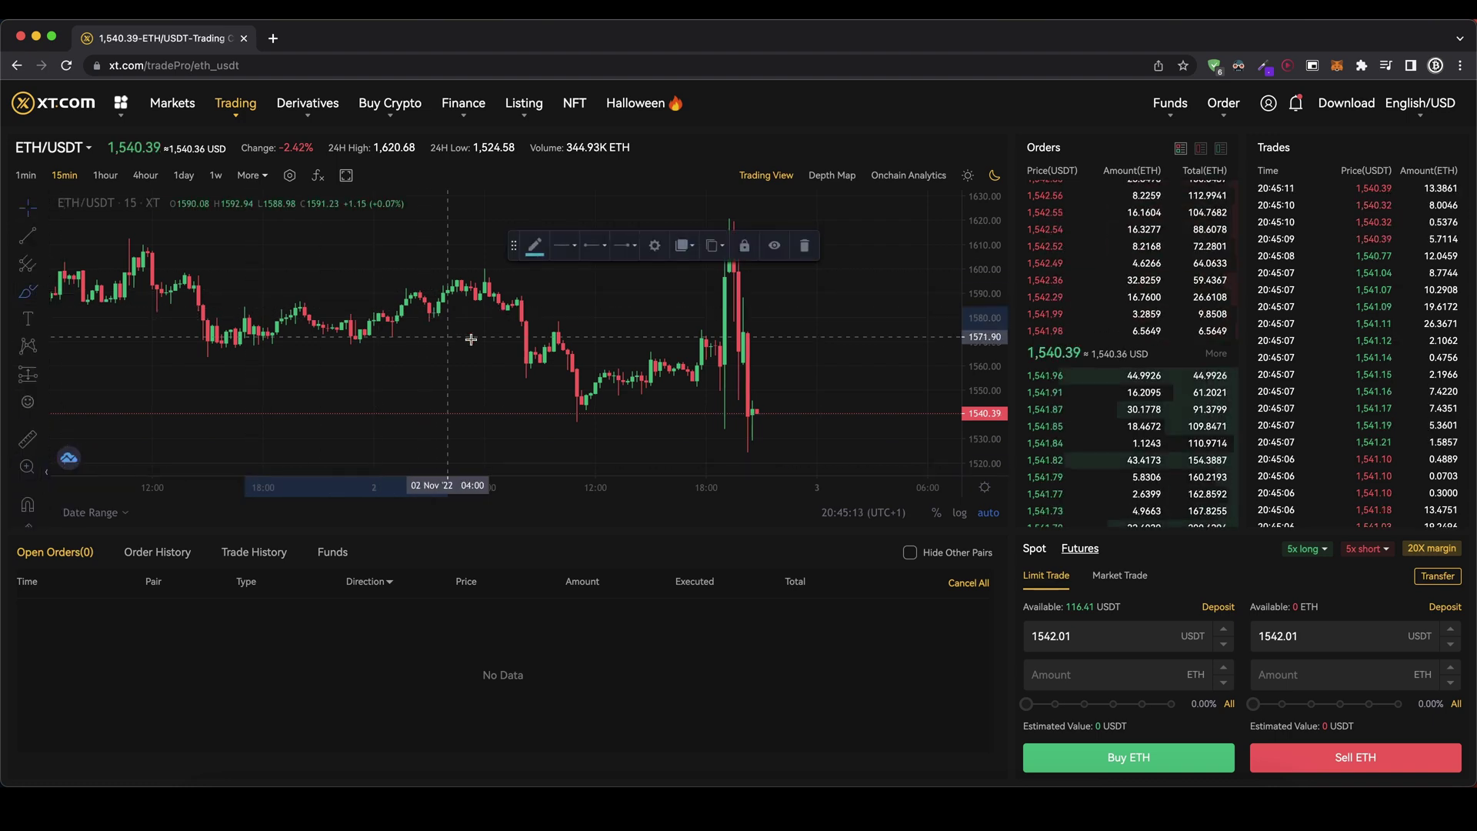
mouse_move(696, 333)
mouse_down()
mouse_move(372, 345)
mouse_move(430, 366)
mouse_up()
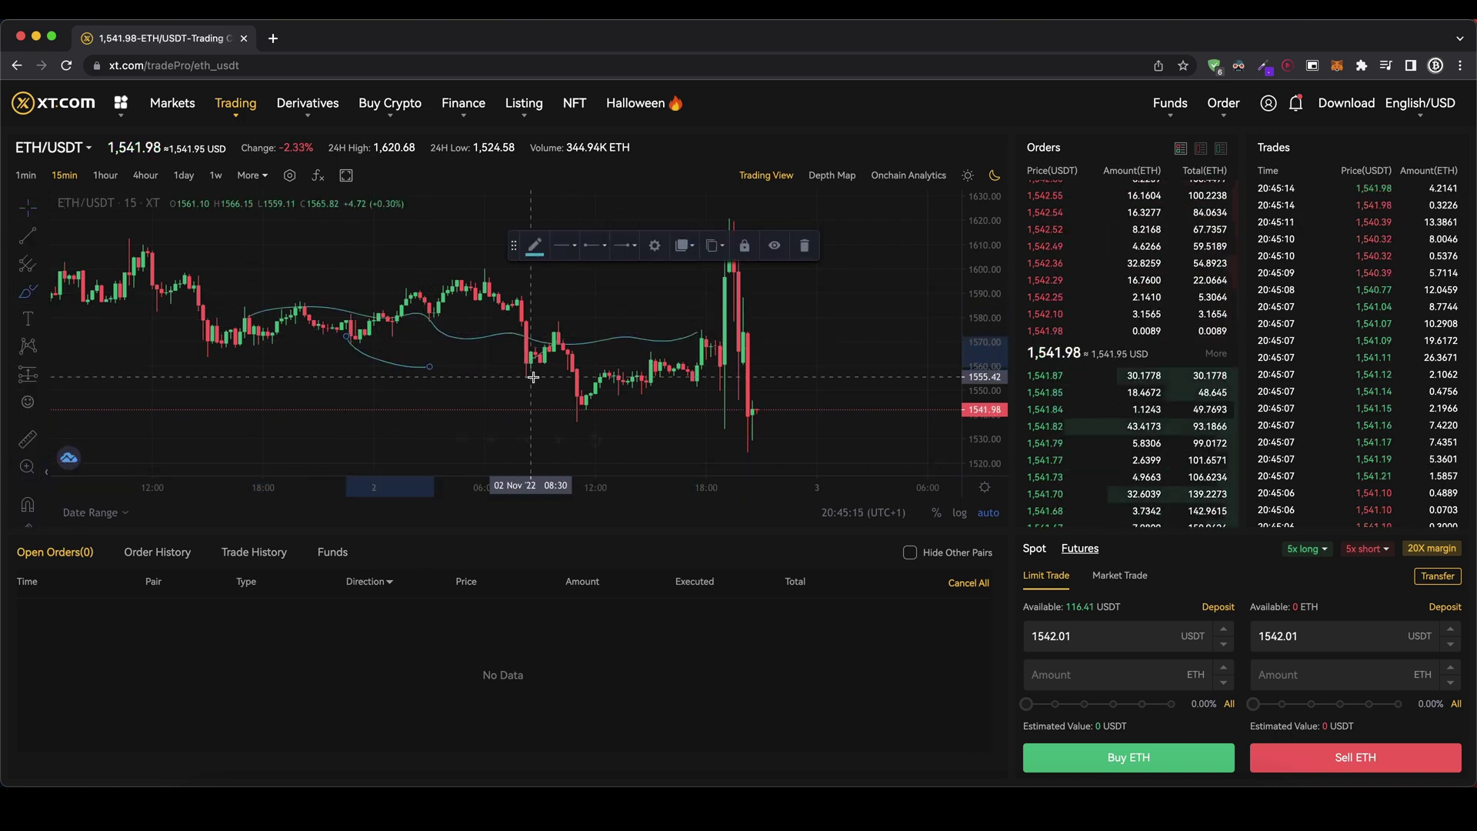
Delete both brush strokes from the price chart and hide the drawing tools again.
click(531, 366)
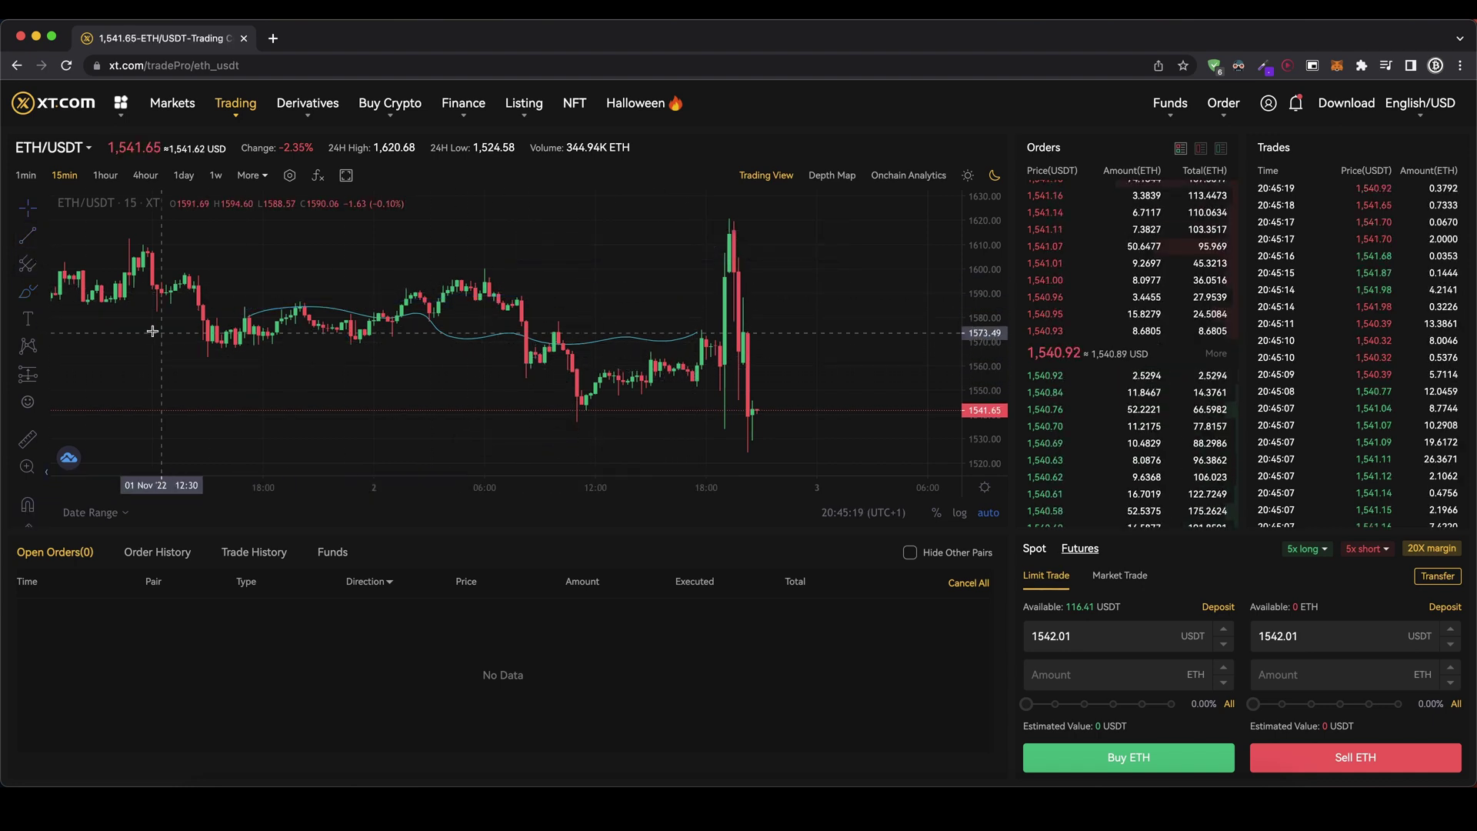
click(324, 313)
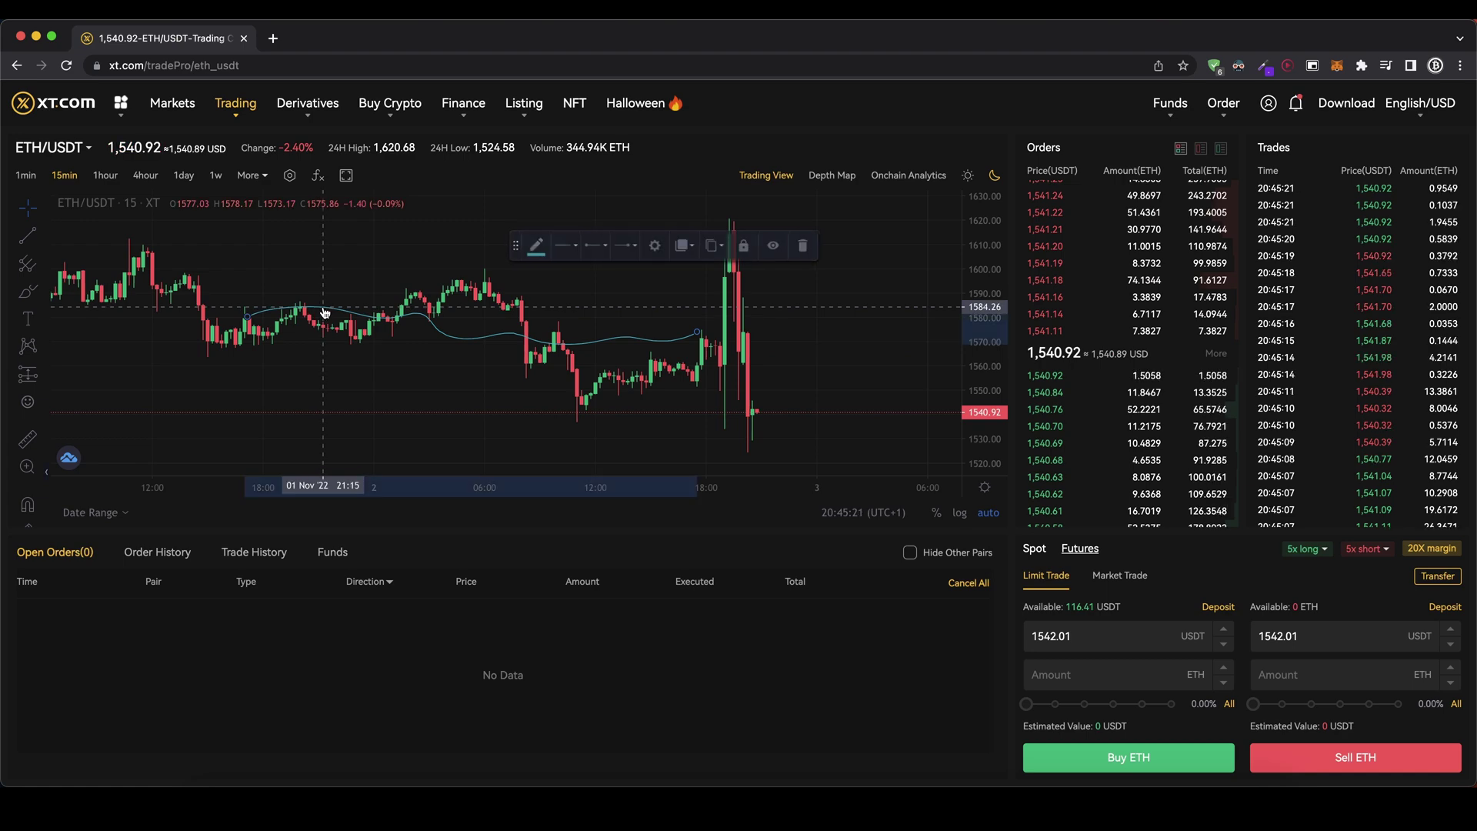
key(Delete)
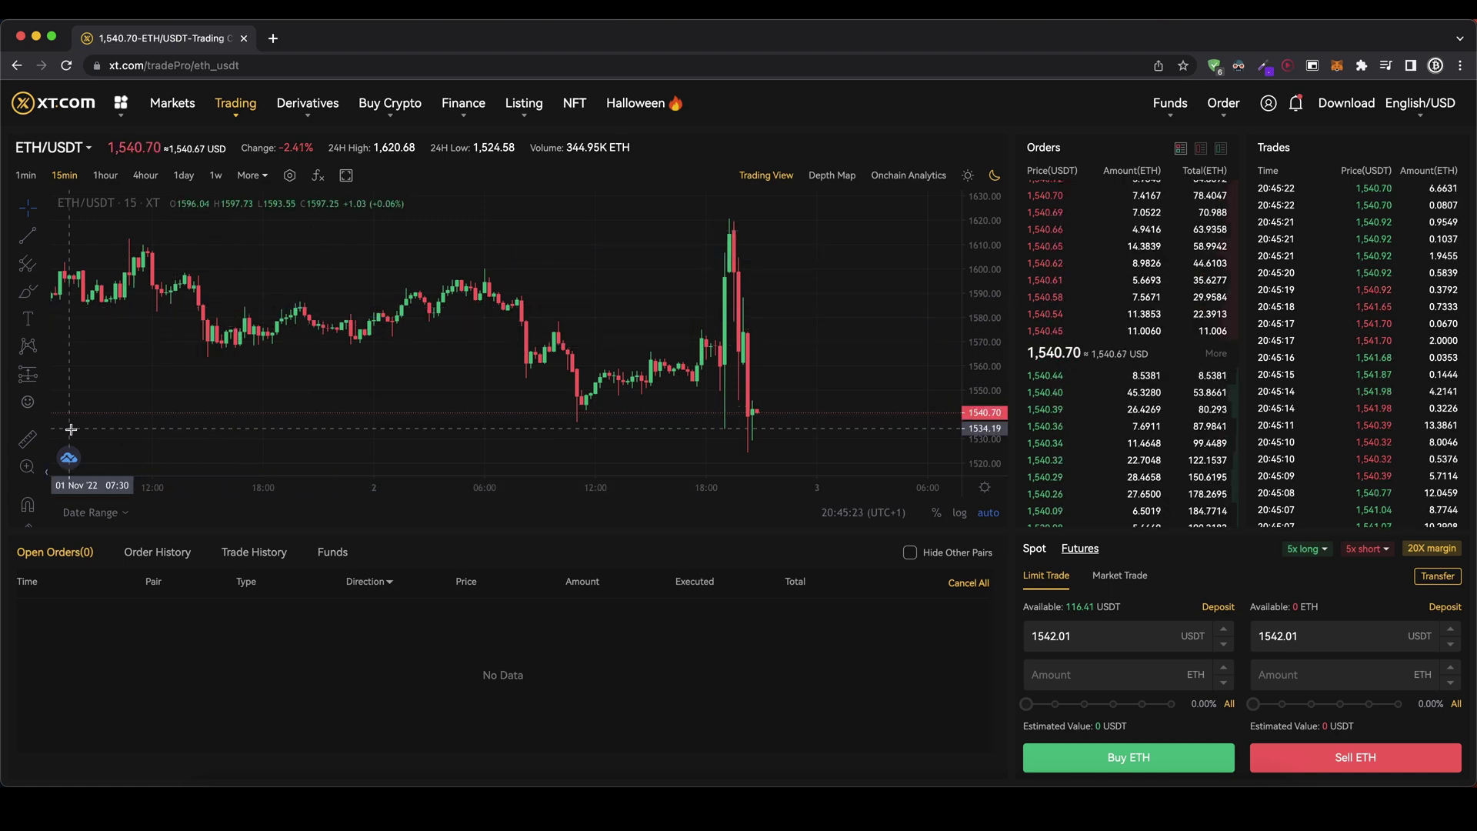
click(47, 473)
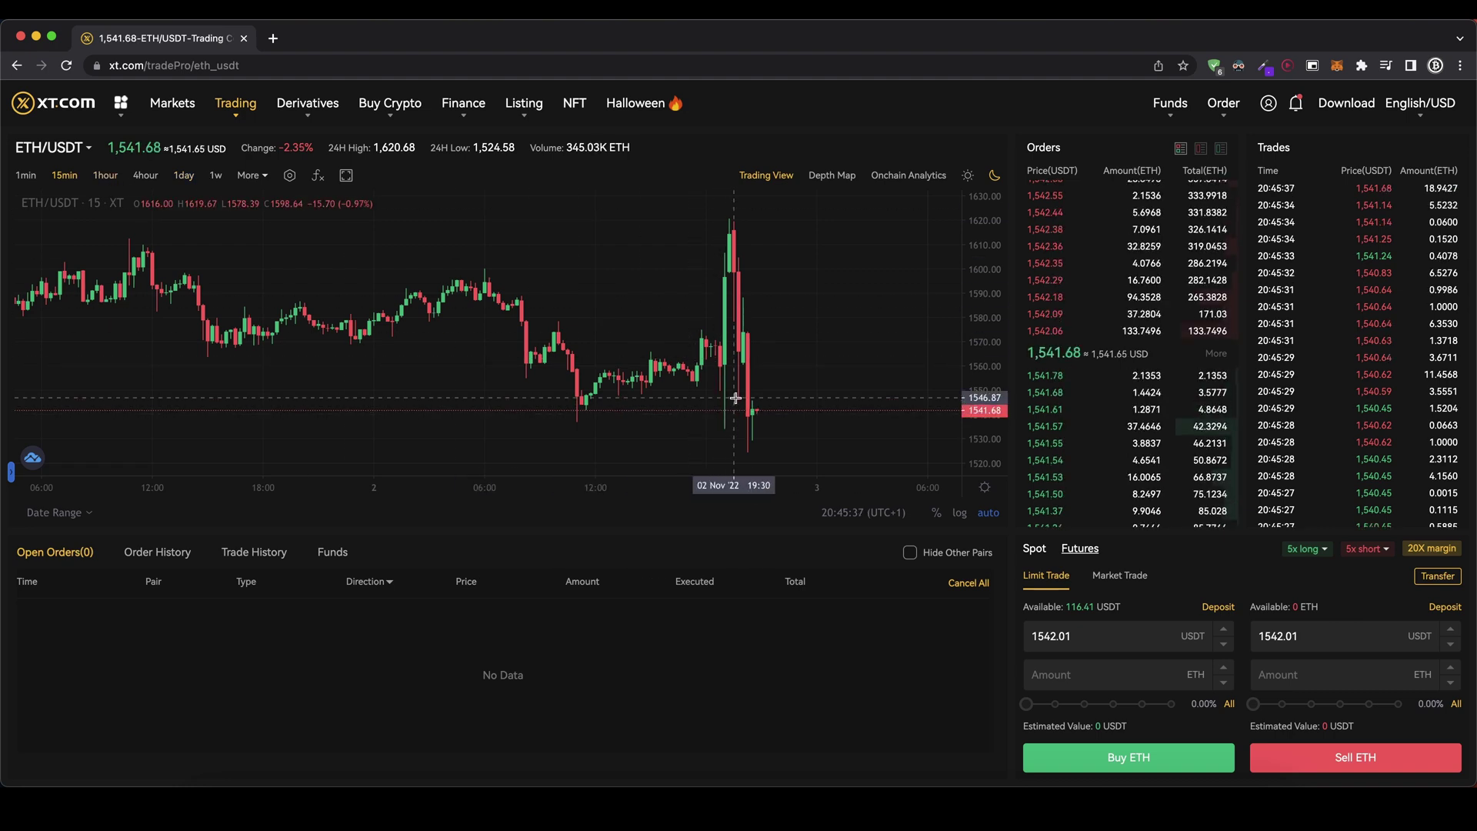
Switch the price chart to the 1day interval and list the account's token funds below it to check the USDT total.
click(185, 176)
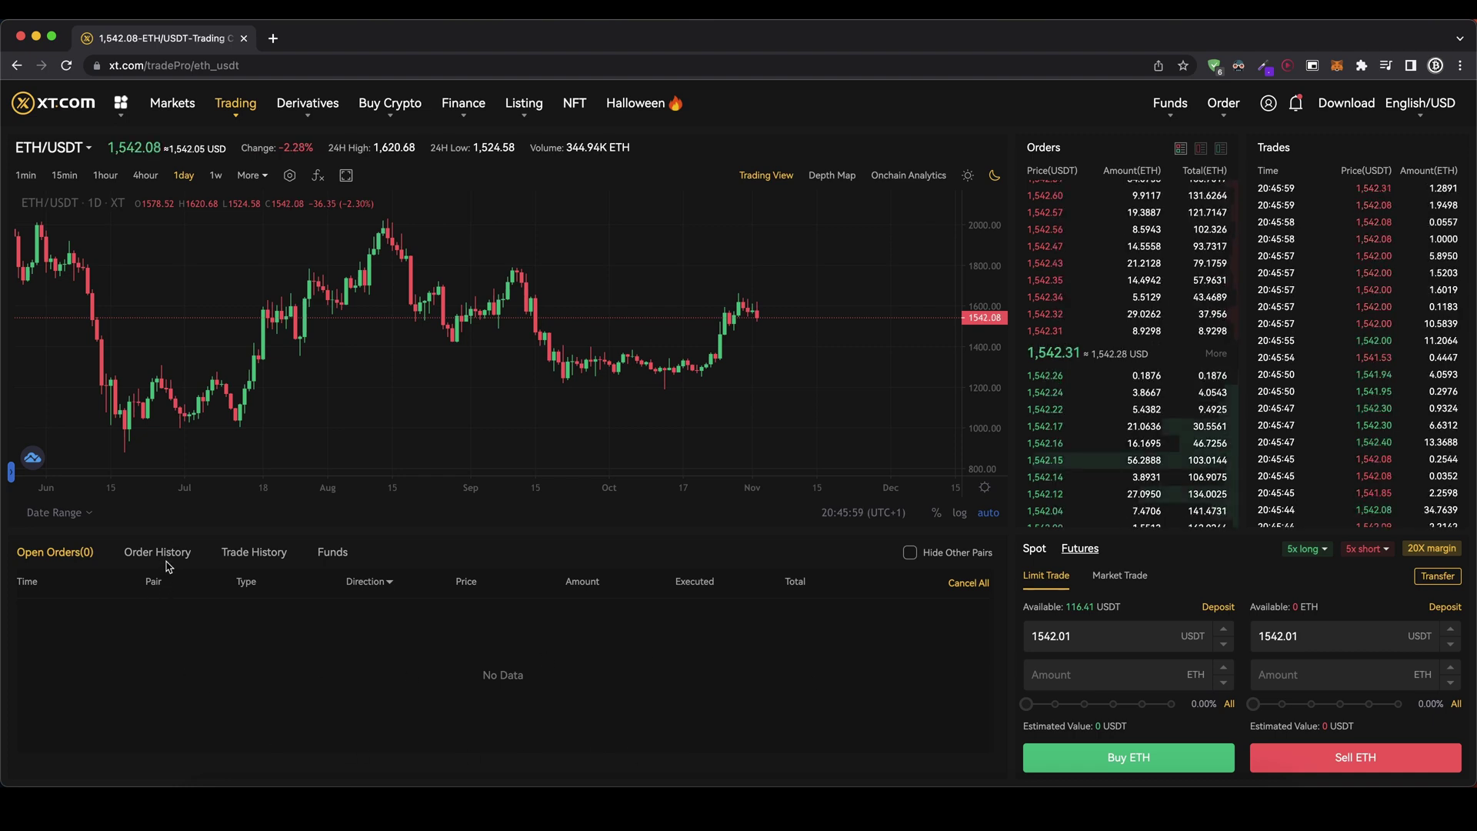
click(332, 552)
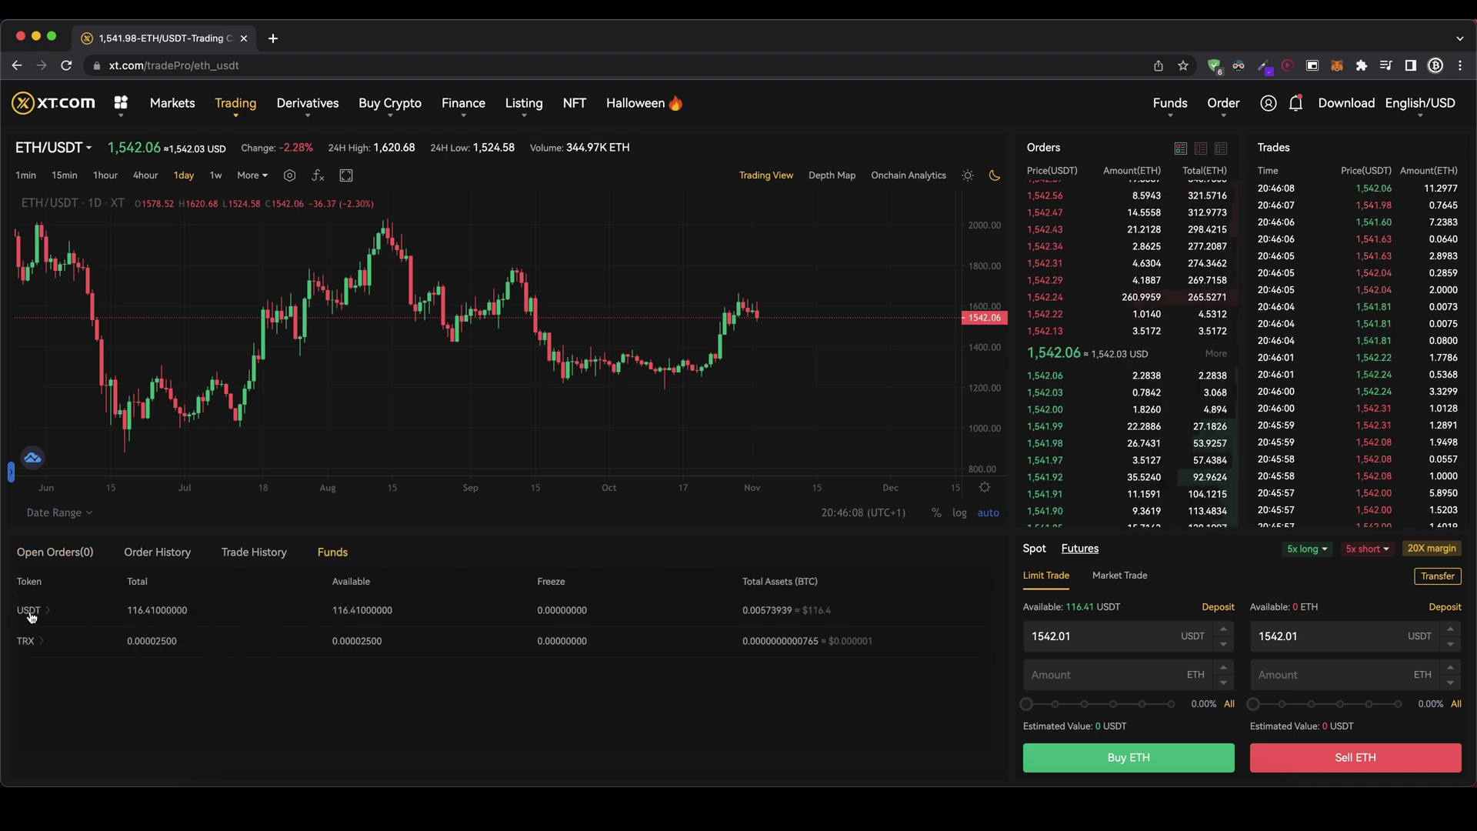
drag(129, 611, 189, 615)
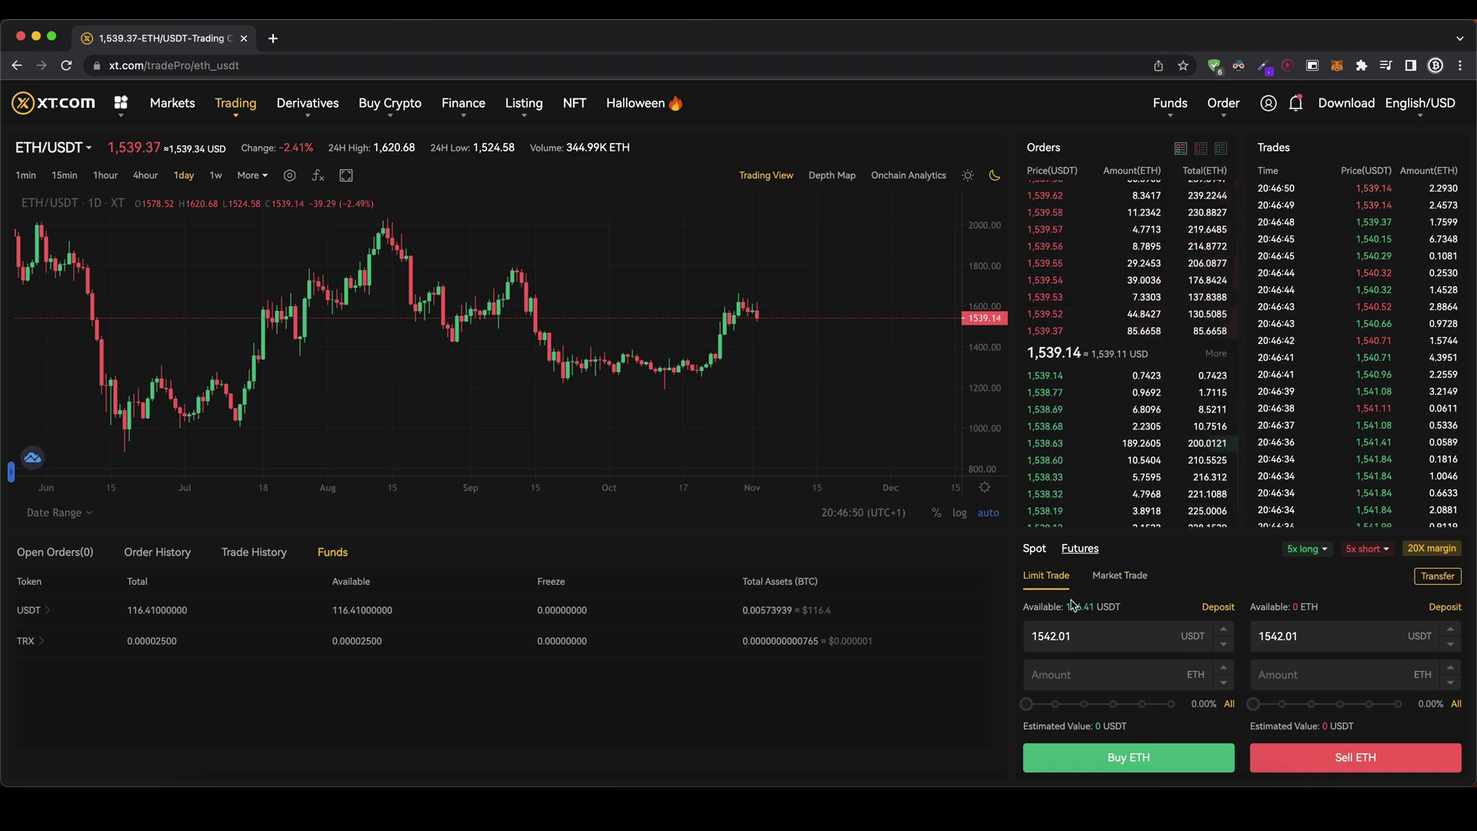
Check the available USDT for buying and the available ETH for selling in the spot order form.
drag(1069, 604, 1123, 609)
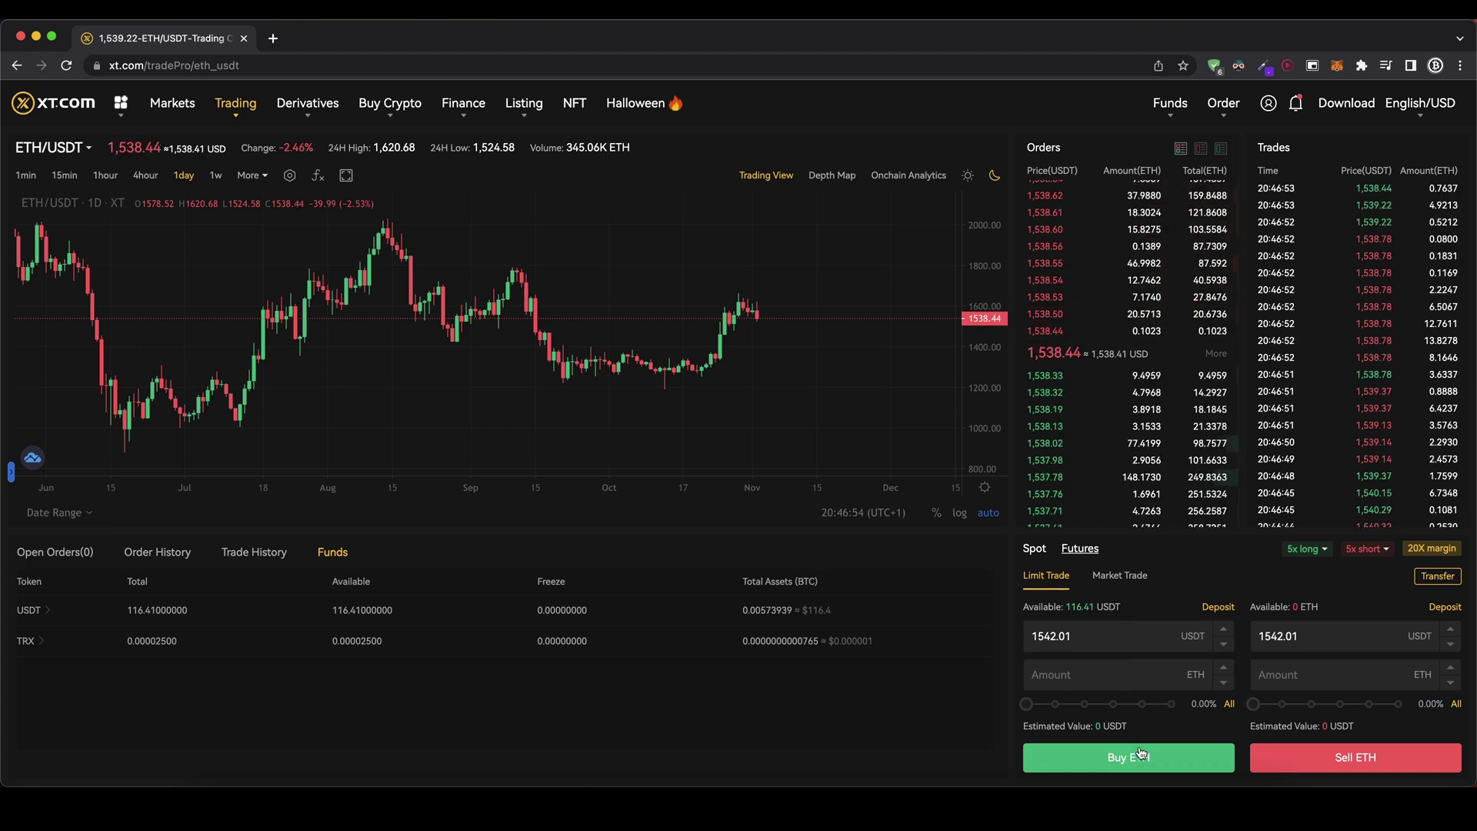
drag(1290, 605, 1317, 606)
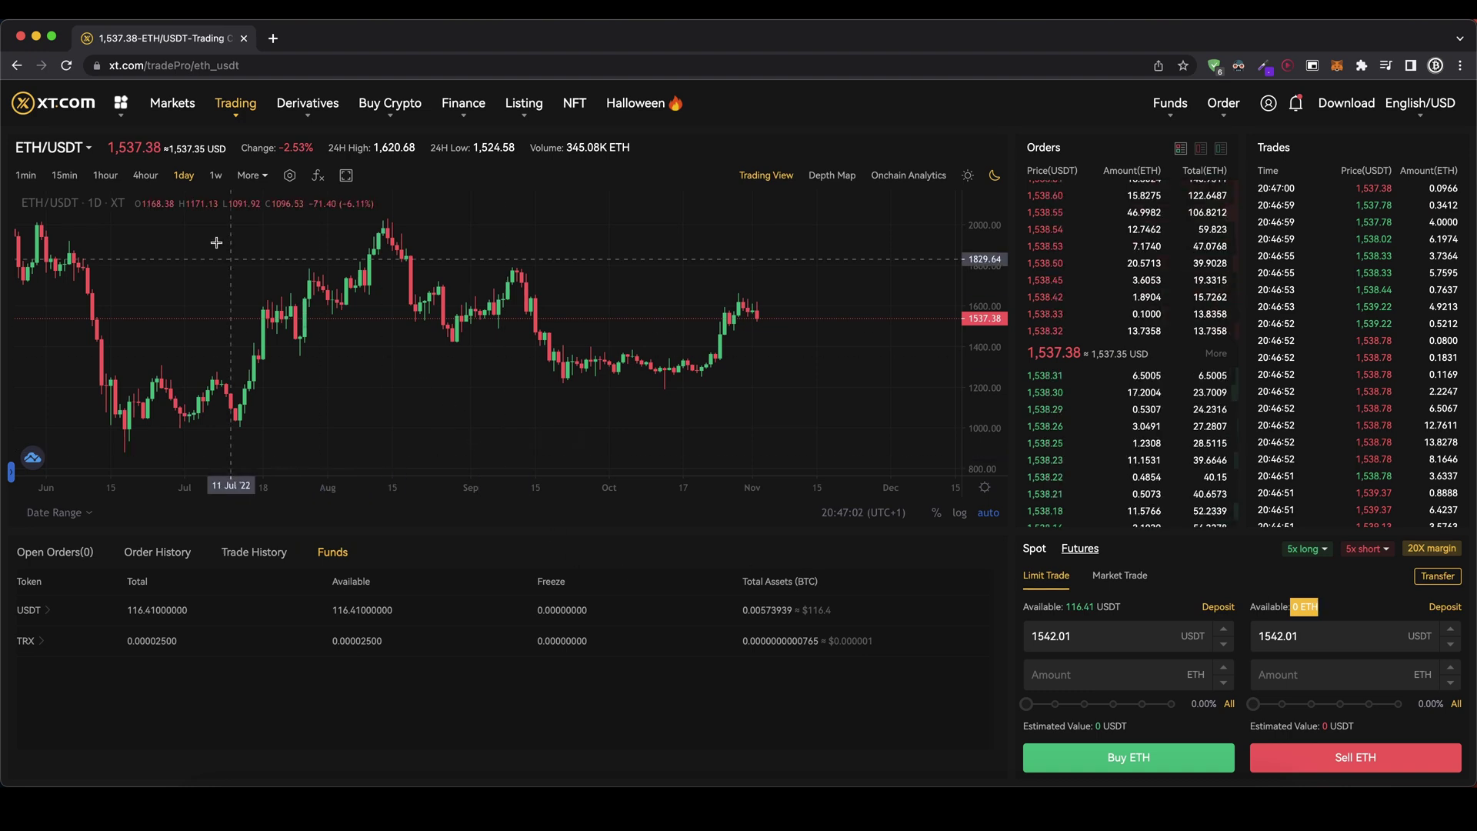
click(1306, 600)
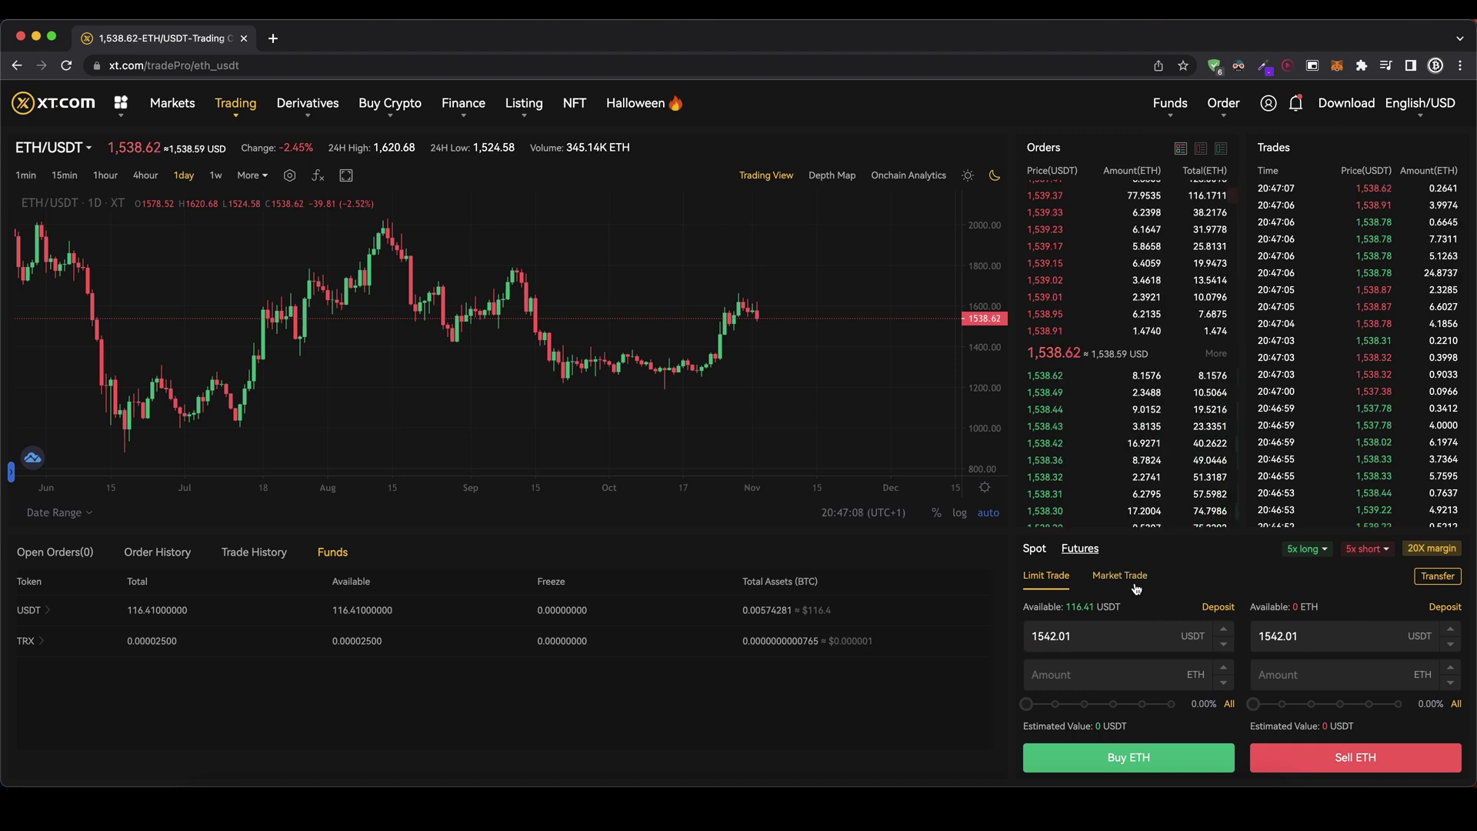
click(1113, 607)
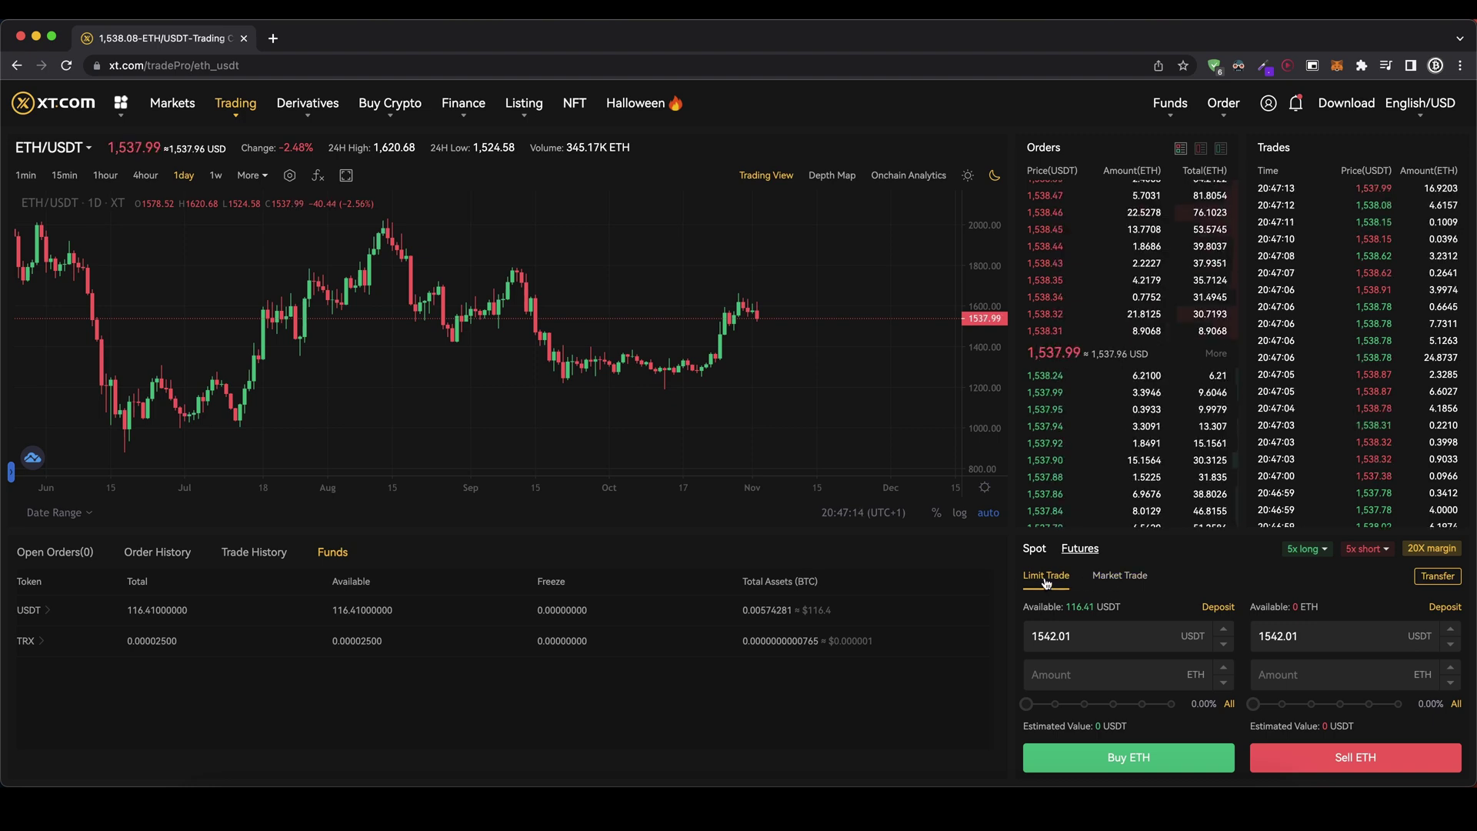
Set the price of the ETH limit buy order to 1400 USDT.
drag(1081, 634, 1016, 643)
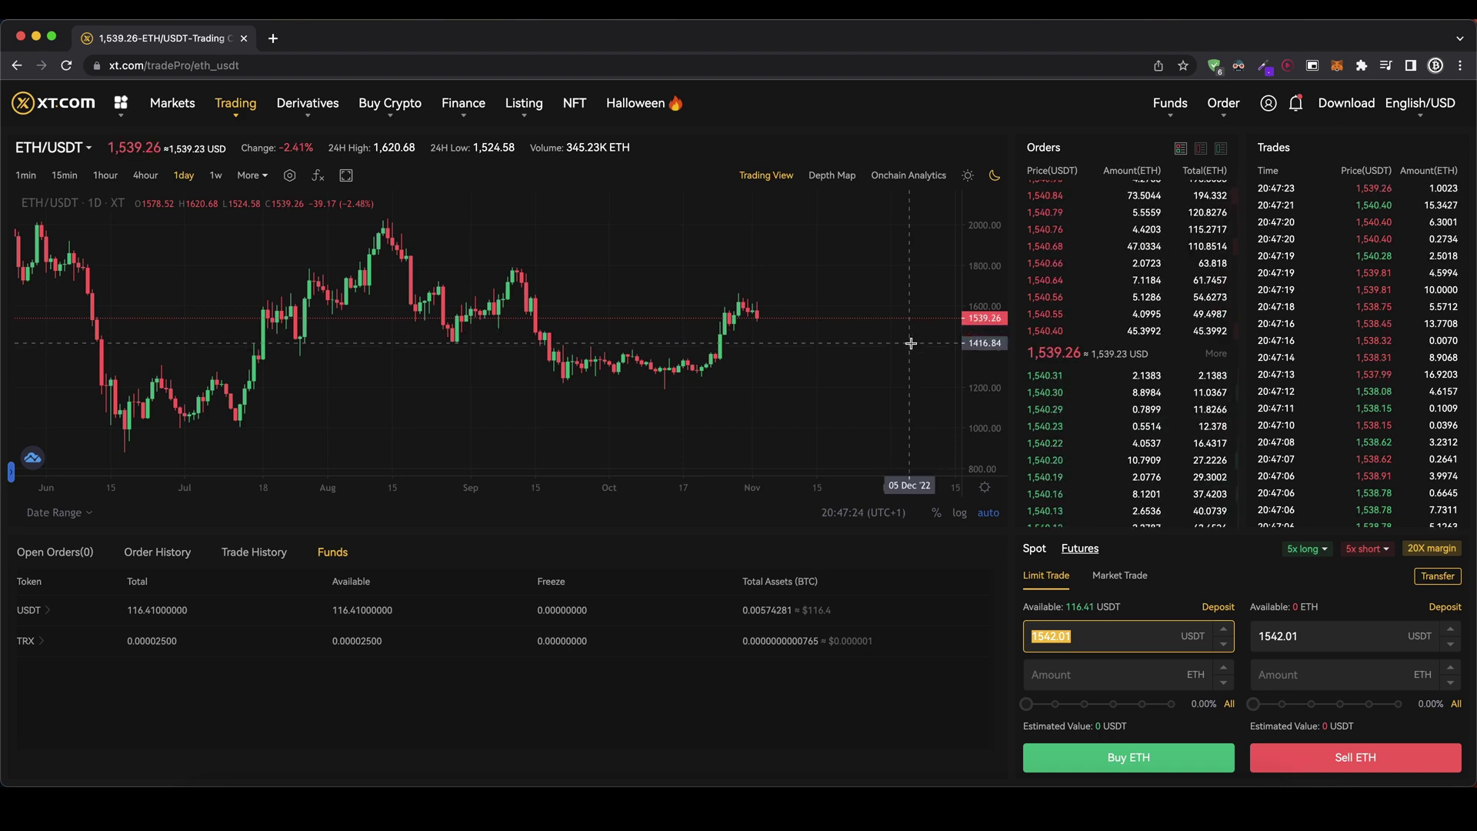
double_click(1090, 644)
text(1400)
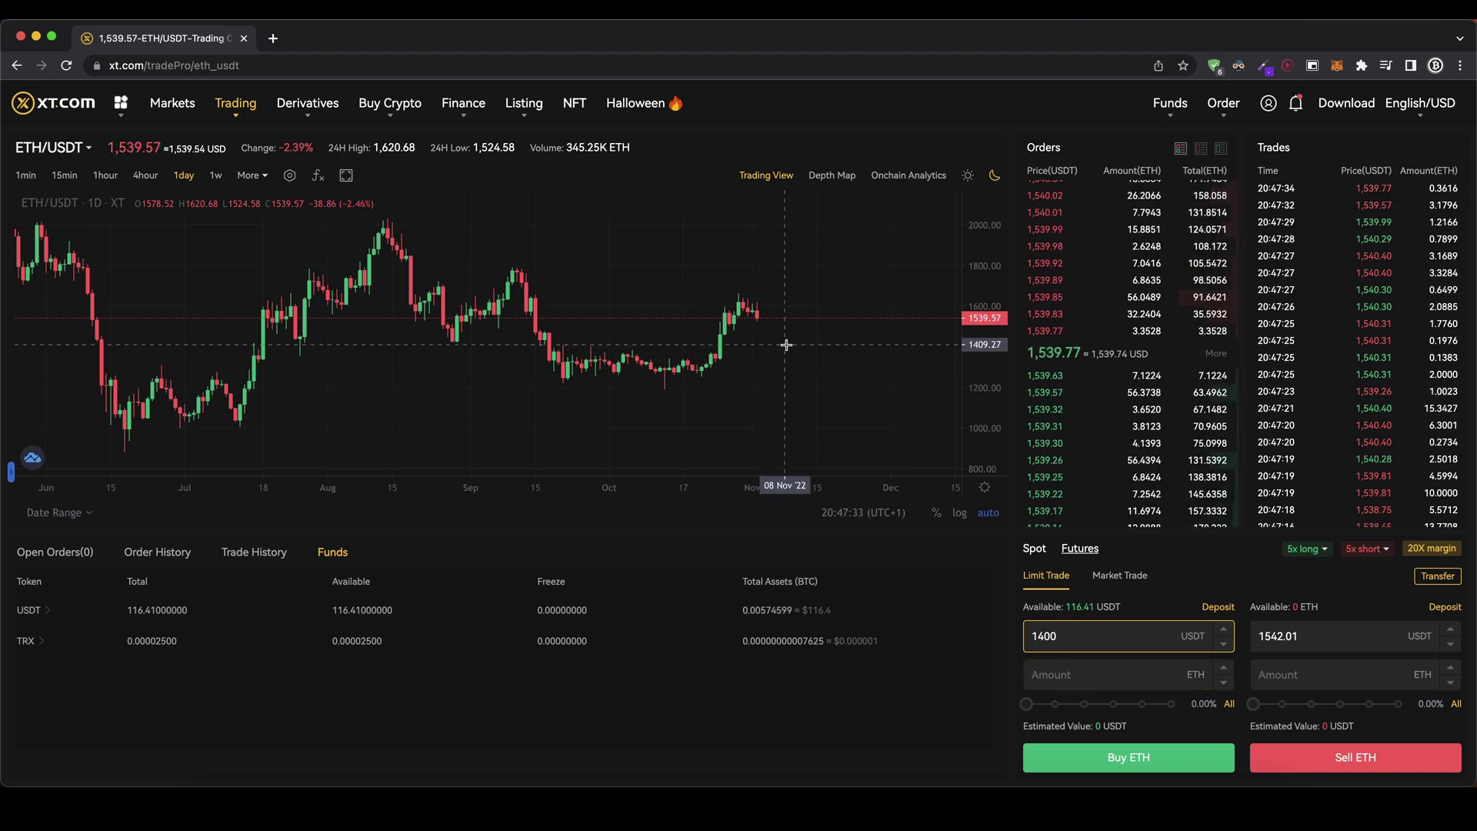
Look at the Market Trade form's best market price setting, and return to Limit Trade to compare its editable buy price.
click(1120, 577)
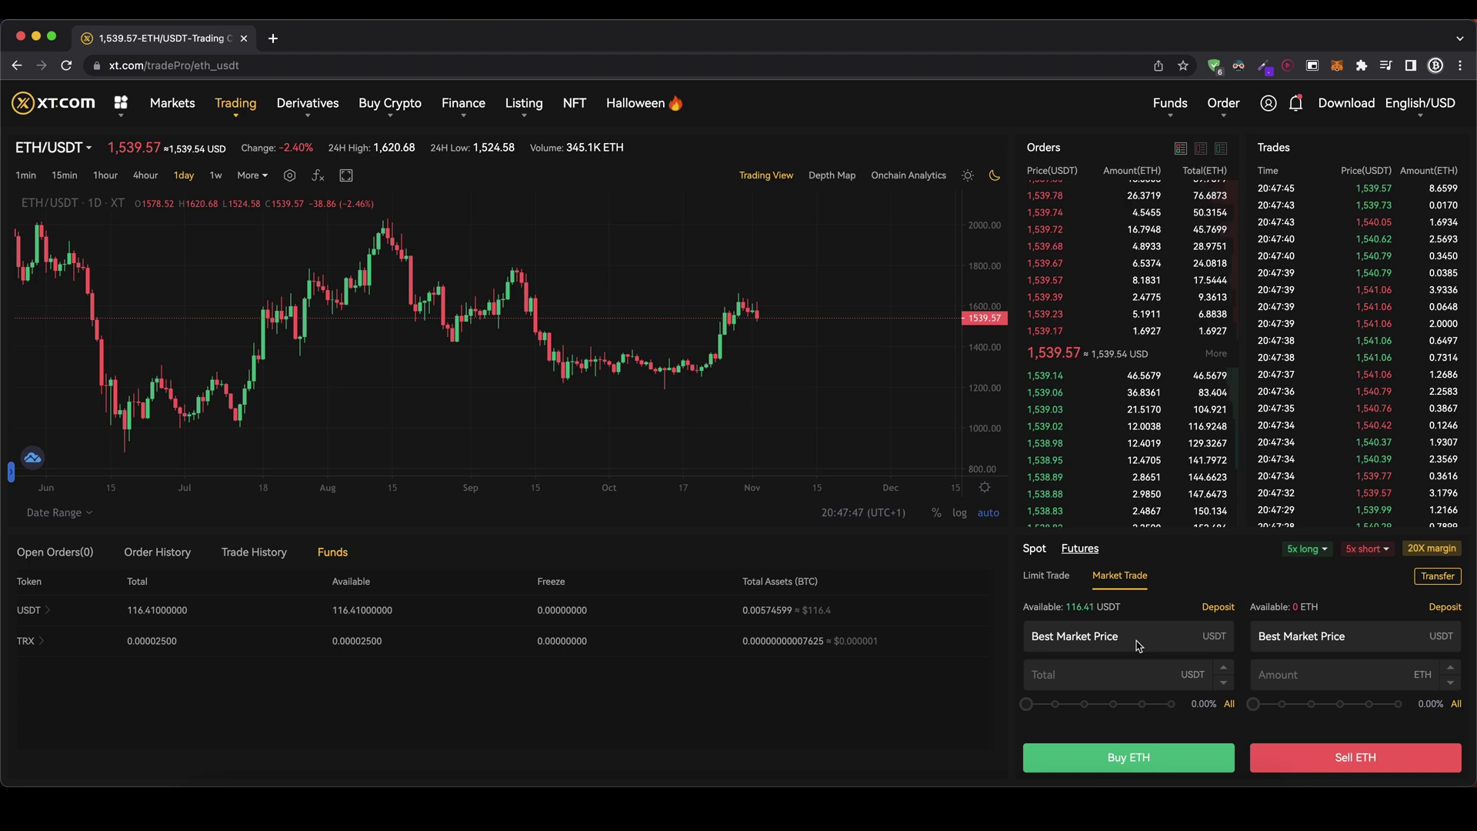
click(1046, 575)
double_click(1031, 638)
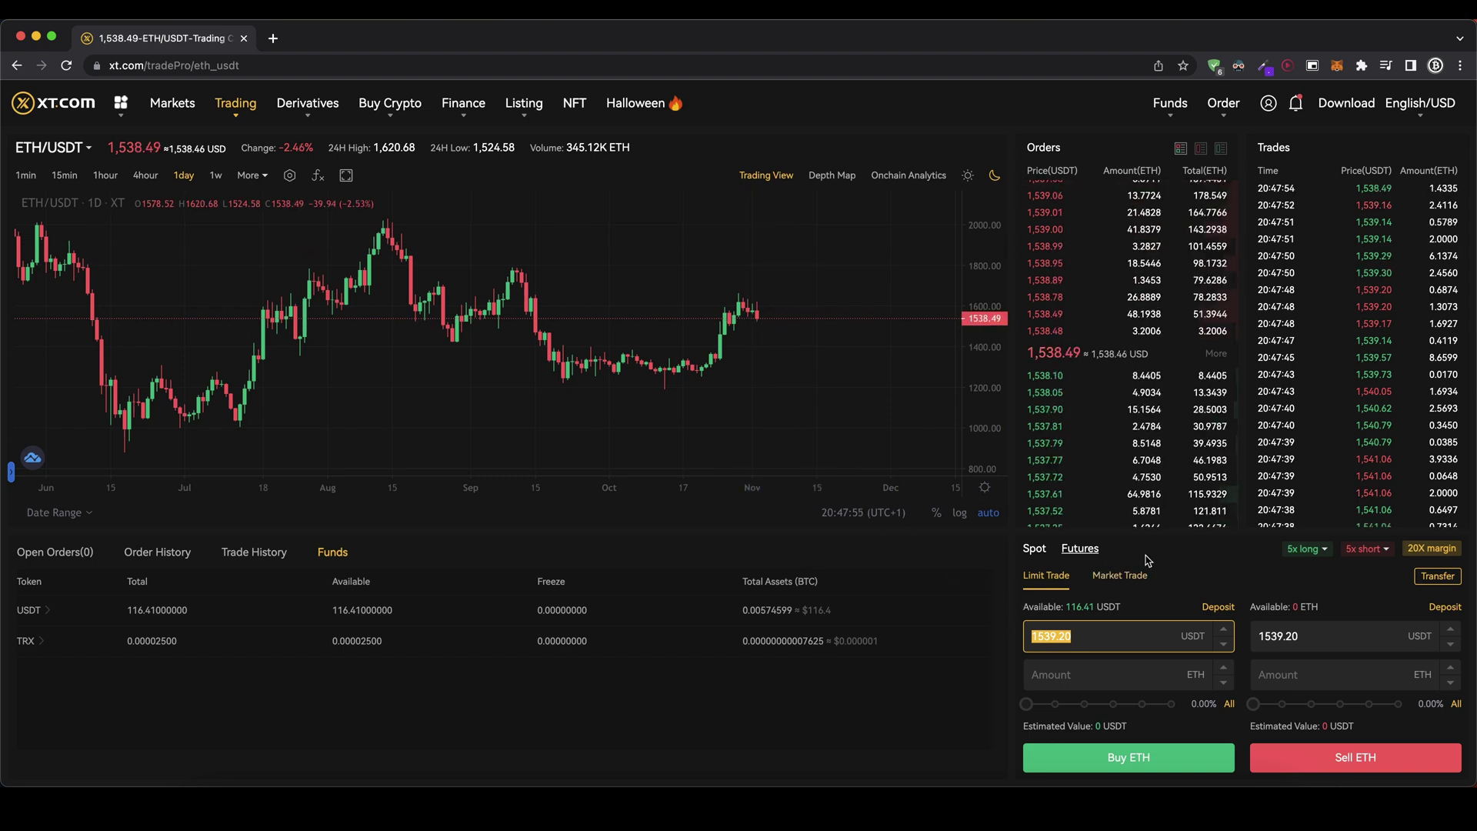
Switch the order form to Market Trade and enter a buy total of 100 USDT.
click(1121, 575)
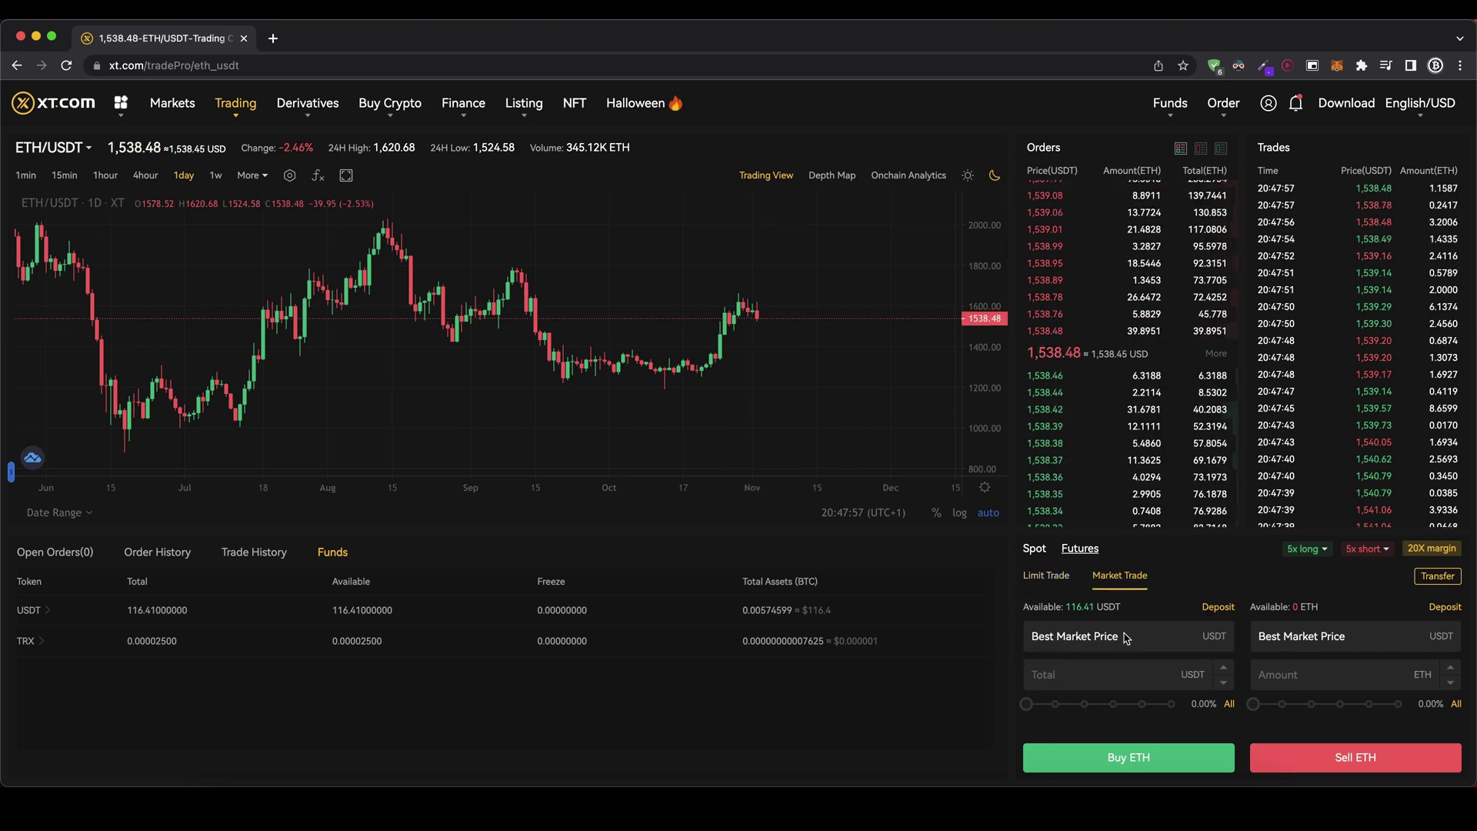
click(1077, 675)
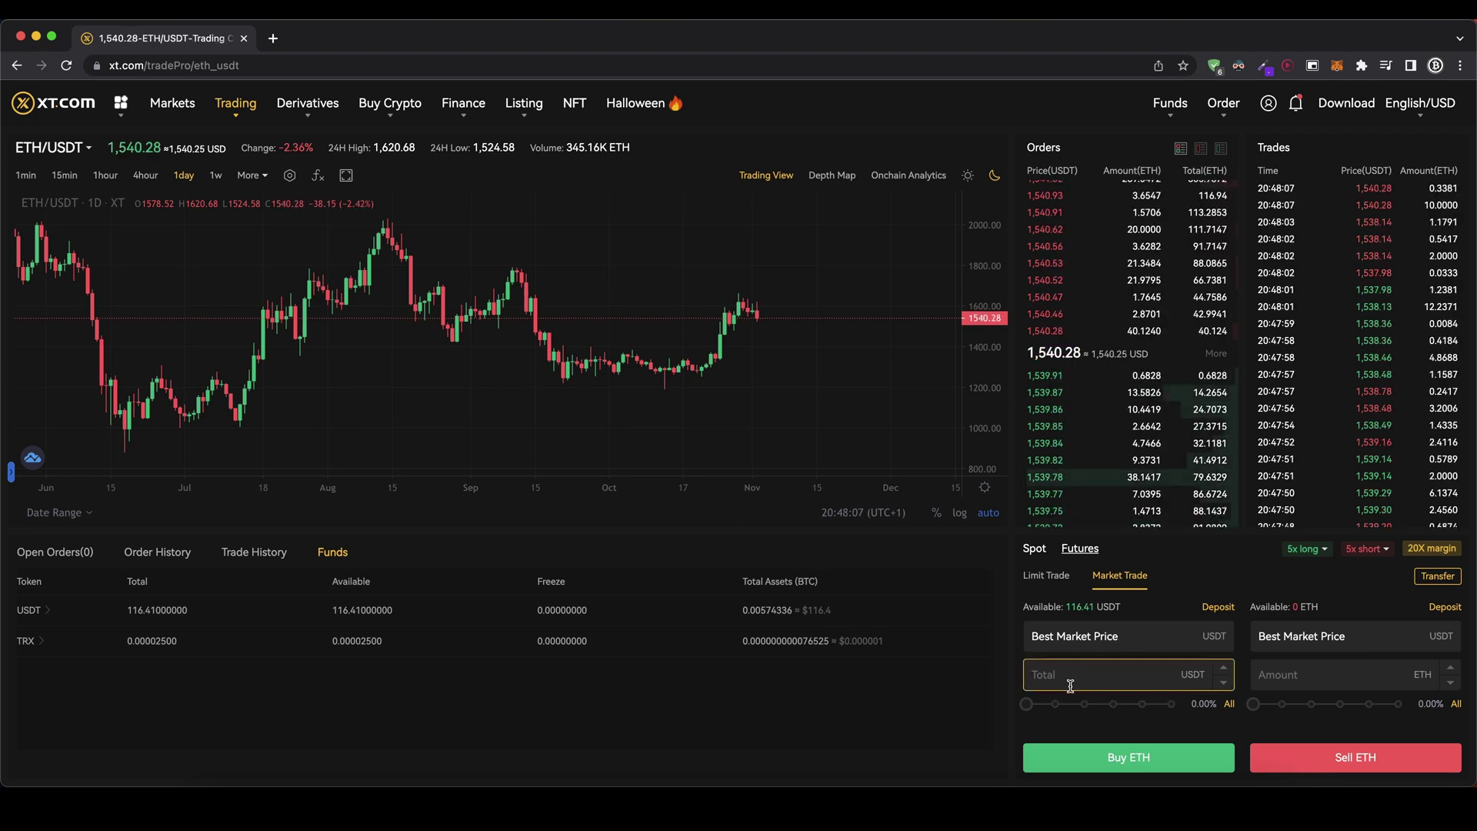
text(100)
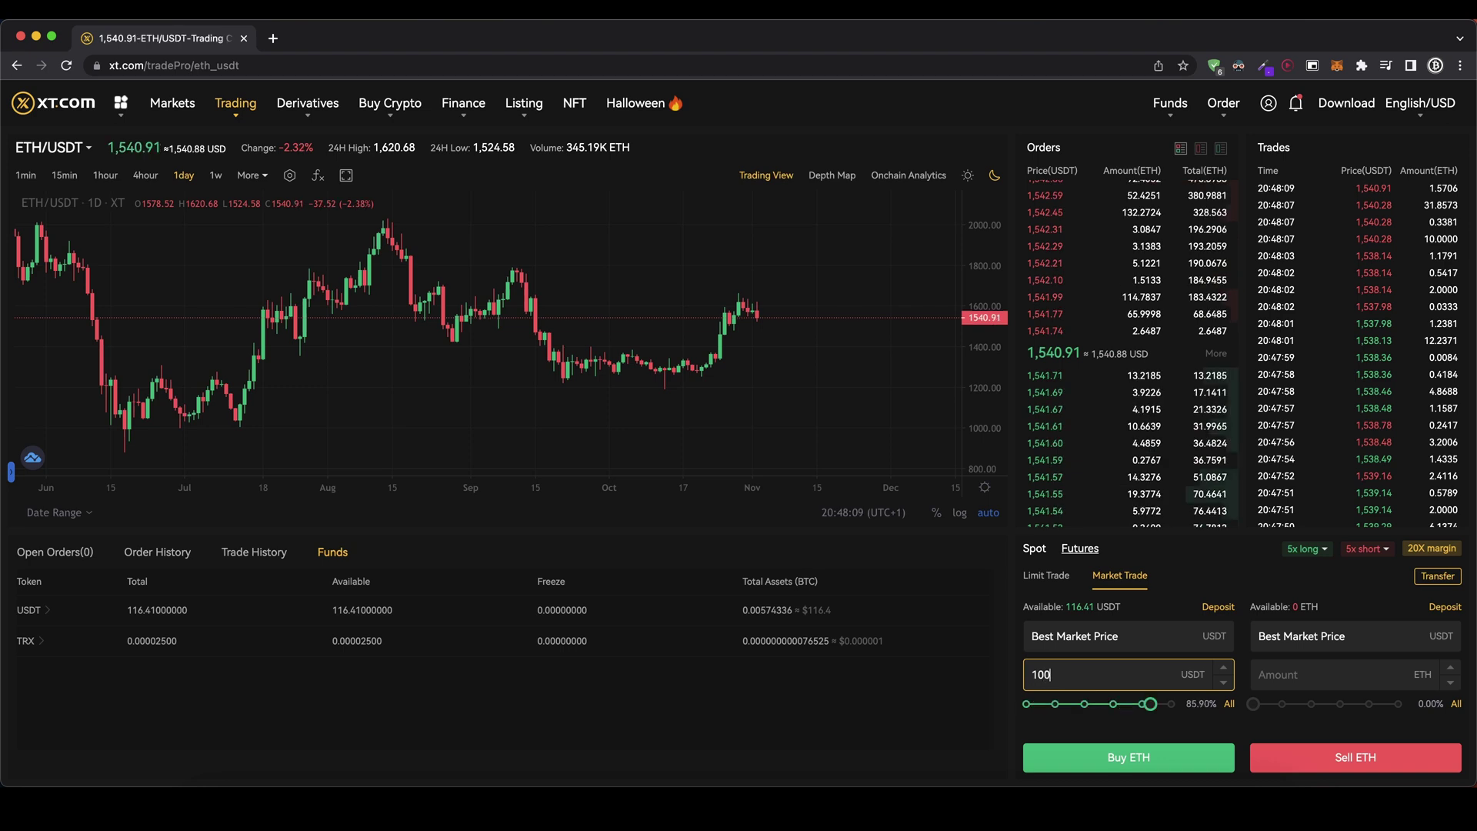
Adjust the market buy to use 100% of the available balance, for a total of 116.41 USDT.
drag(1151, 704, 1217, 704)
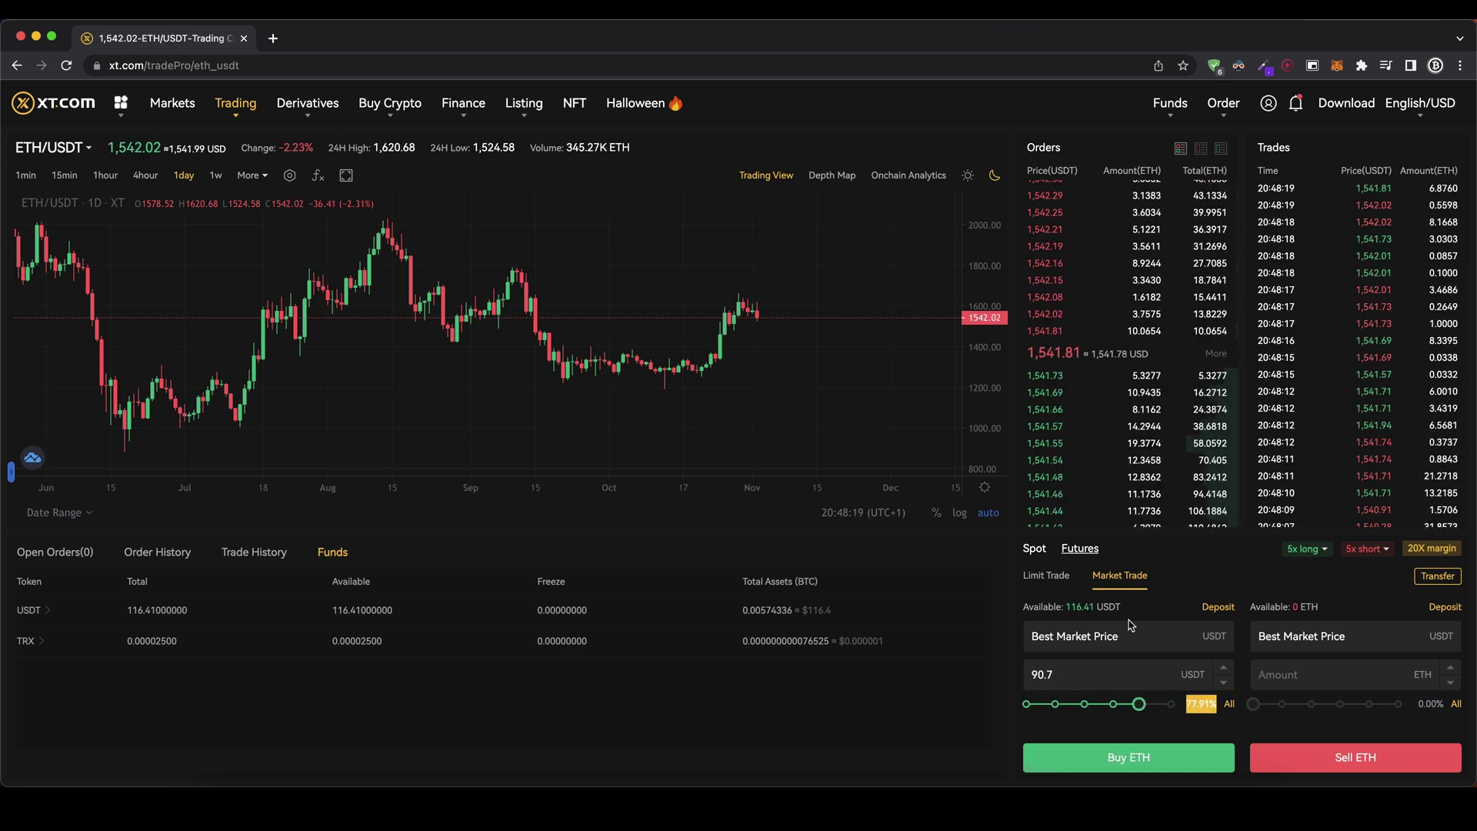
drag(1064, 606, 1120, 607)
click(1120, 607)
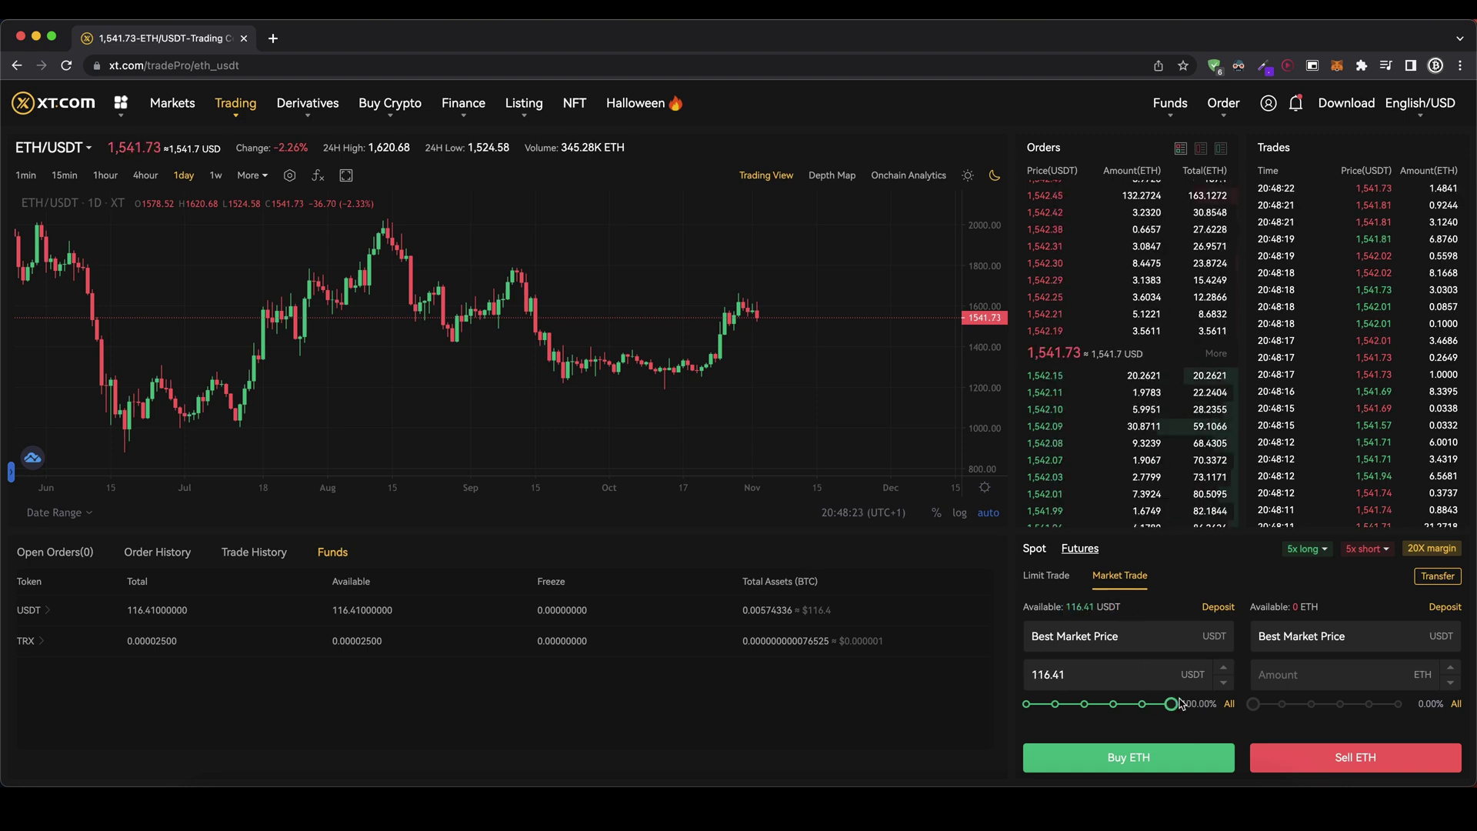
drag(1077, 609, 1098, 609)
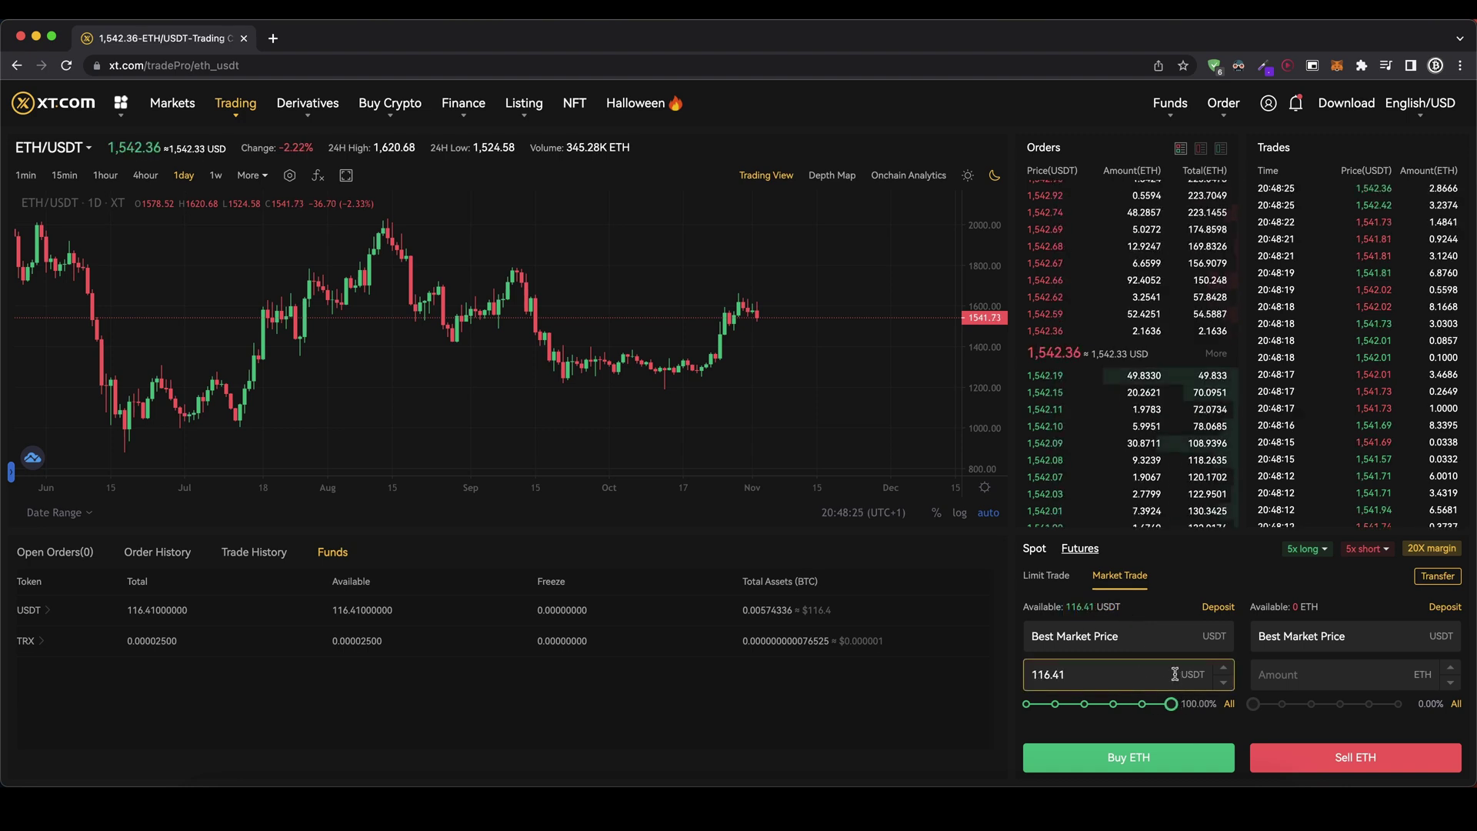